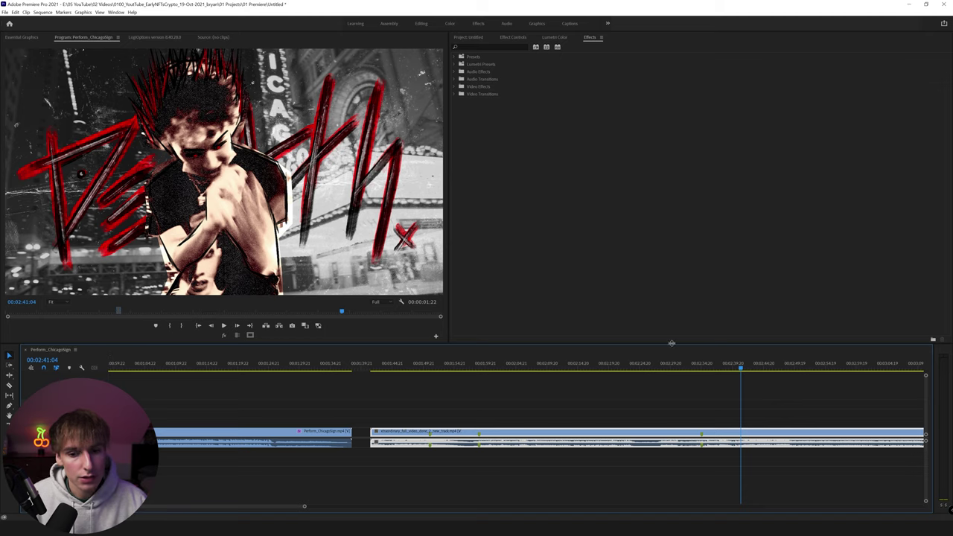
Play the finished animation example around 00:02:41 in the sequence and scrub across it.
{"action": "left_click", "coordinate": [715, 365]}
{"action": "key", "text": "space"}
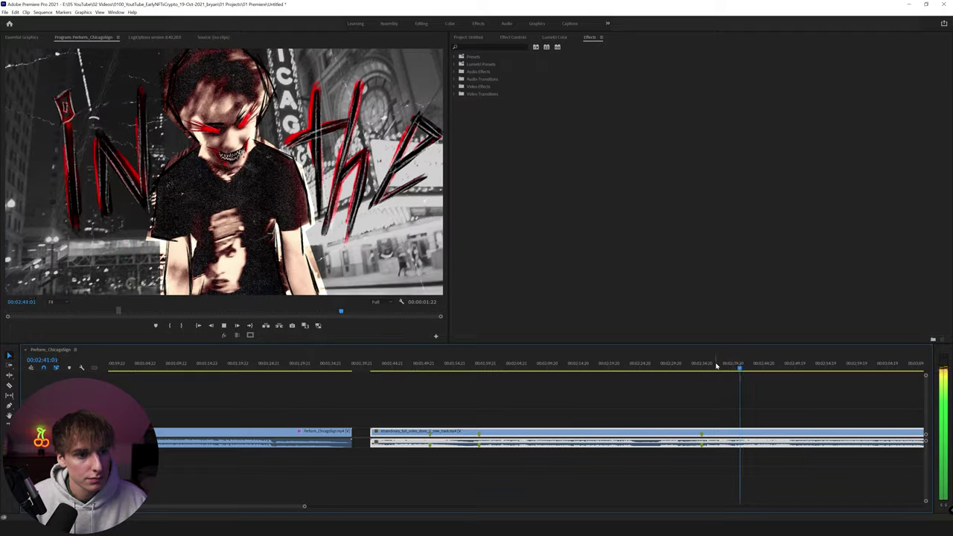
{"action": "key", "text": "space"}
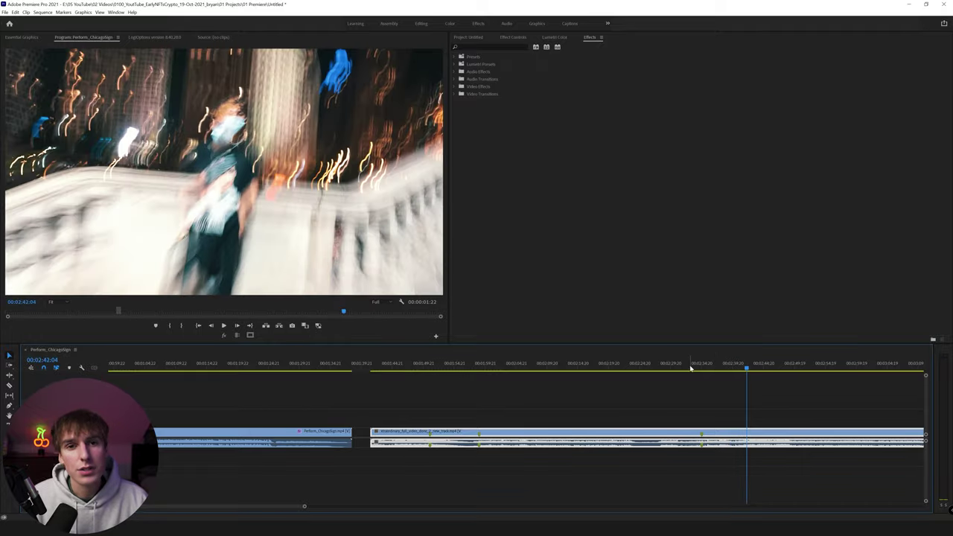
{"action": "left_click_drag", "start_coordinate": [725, 366], "coordinate": [738, 369]}
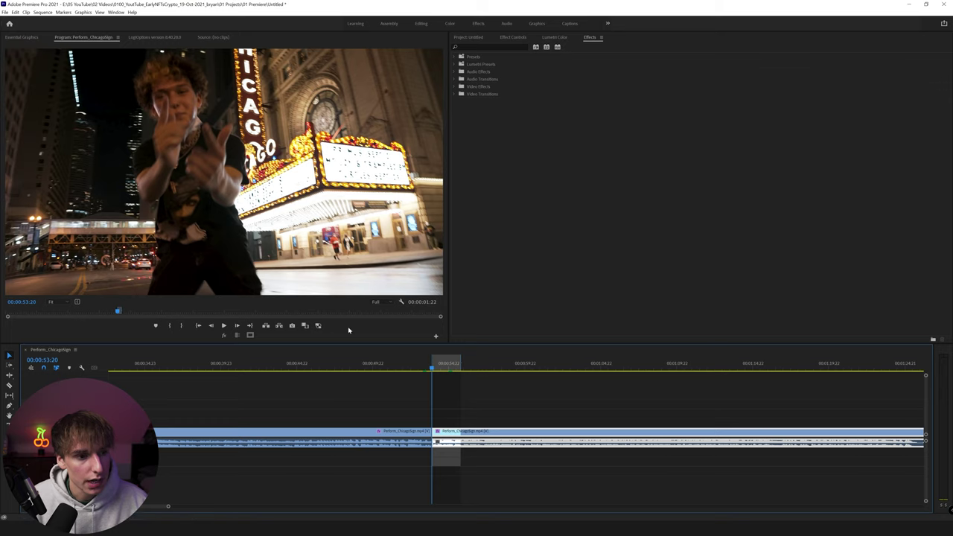
Starting at 00:00:53:20, cut the Perform_ChicagoSign clip every three frames, at 00:00:53:23, 00:00:54:02 and 00:00:54:05.
{"action": "left_click_drag", "start_coordinate": [439, 363], "coordinate": [458, 363]}
{"action": "key", "text": "Up"}
{"action": "key", "text": "="}
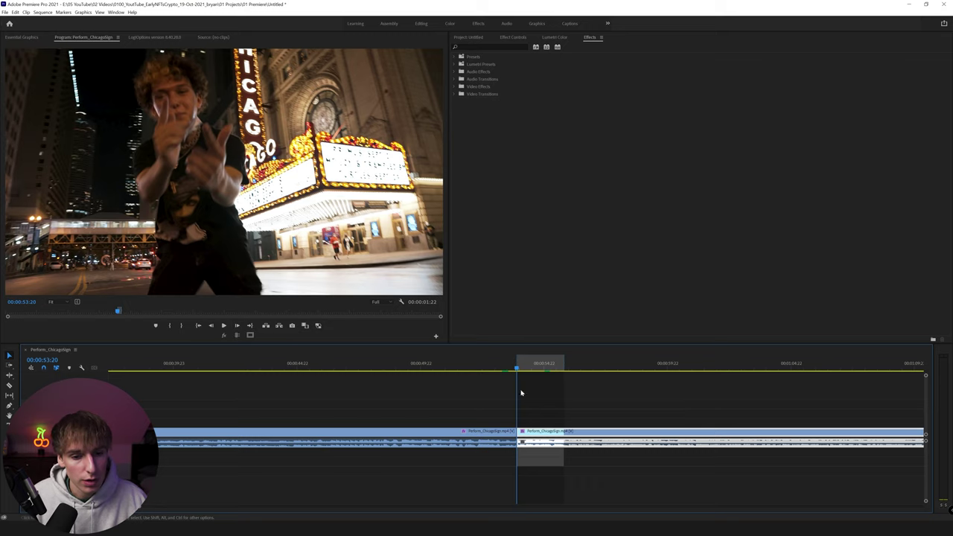
{"action": "left_click", "coordinate": [236, 328]}
{"action": "left_click", "coordinate": [235, 328]}
{"action": "left_click", "coordinate": [235, 328]}
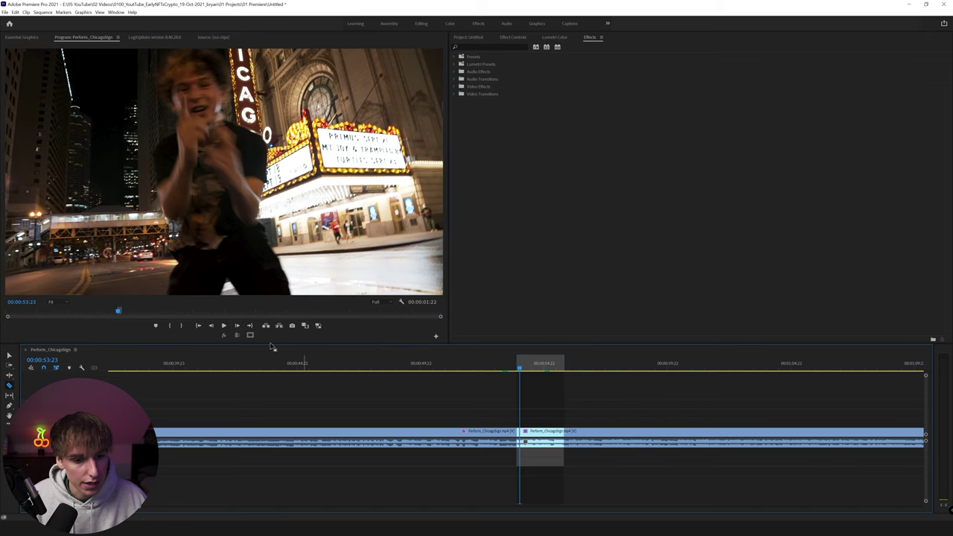
{"action": "left_click", "coordinate": [239, 328]}
{"action": "left_click", "coordinate": [238, 327]}
{"action": "left_click", "coordinate": [238, 328]}
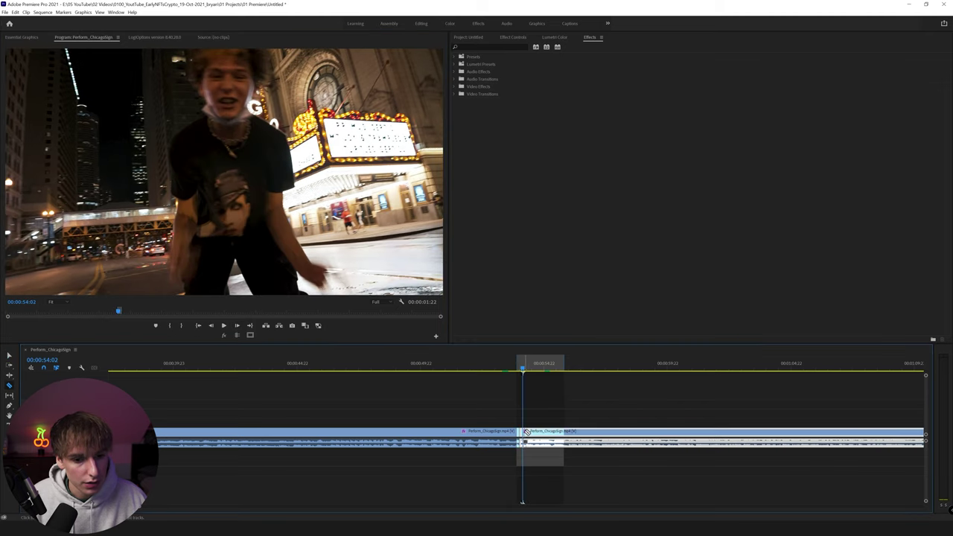
{"action": "left_click", "coordinate": [236, 328]}
{"action": "left_click", "coordinate": [236, 328]}
{"action": "left_click", "coordinate": [237, 328]}
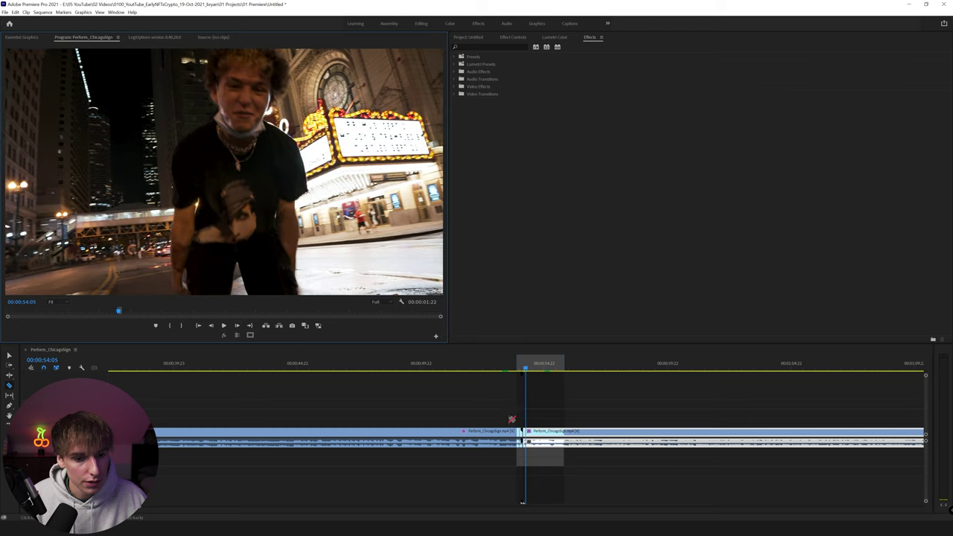
{"action": "key", "text": "d"}
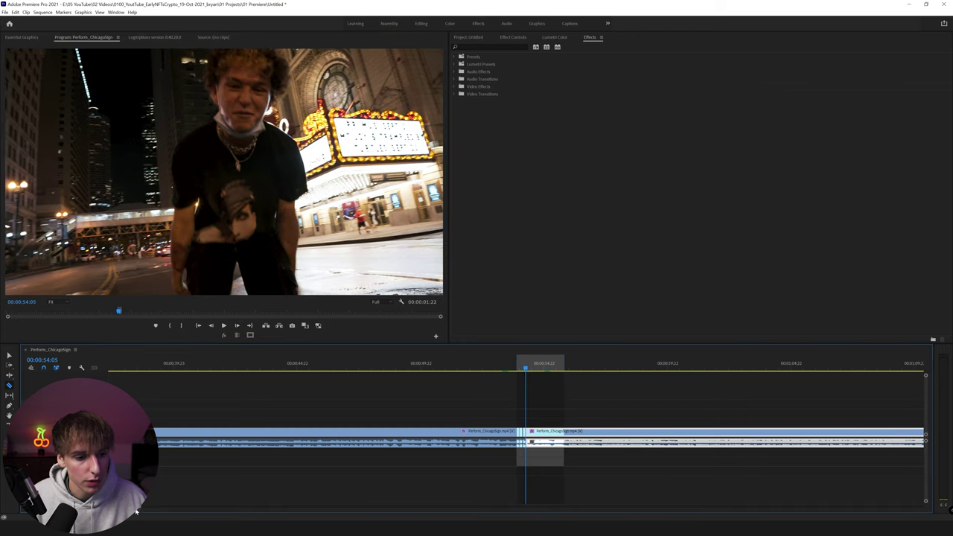
Continue cutting the clip every three frames after 00:00:54:05 until it has nine three-frame segments.
{"action": "key", "text": "equal"}
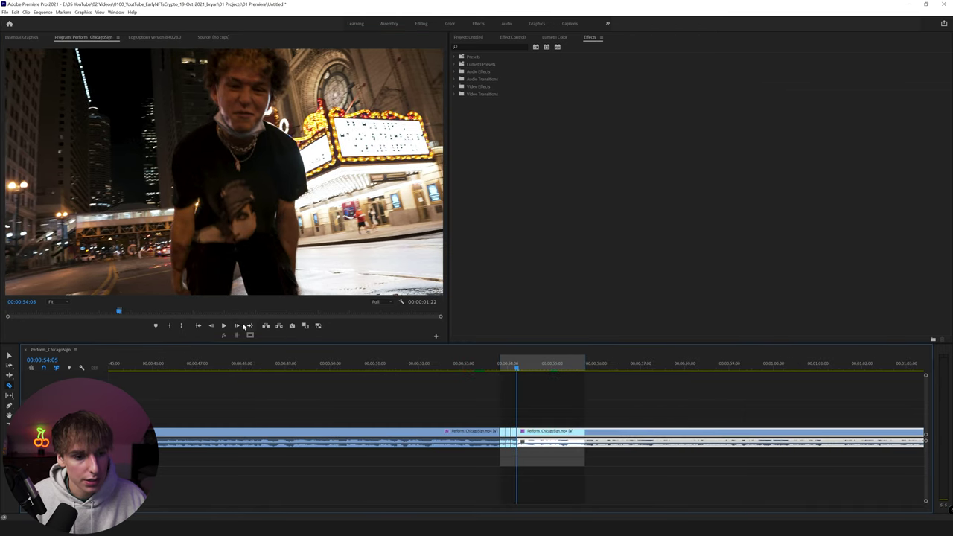
{"action": "left_click", "coordinate": [238, 326]}
{"action": "left_click", "coordinate": [239, 326]}
{"action": "left_click", "coordinate": [238, 327]}
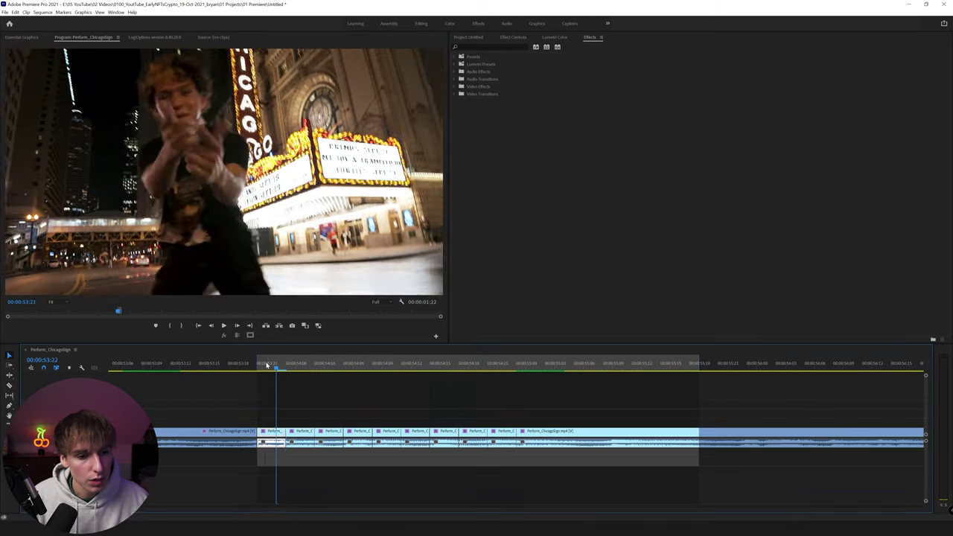
Add a frame hold at the start of the first two three-frame segments, at 00:00:53:20 and 00:00:53:23.
{"action": "left_click_drag", "start_coordinate": [447, 382], "coordinate": [275, 432]}
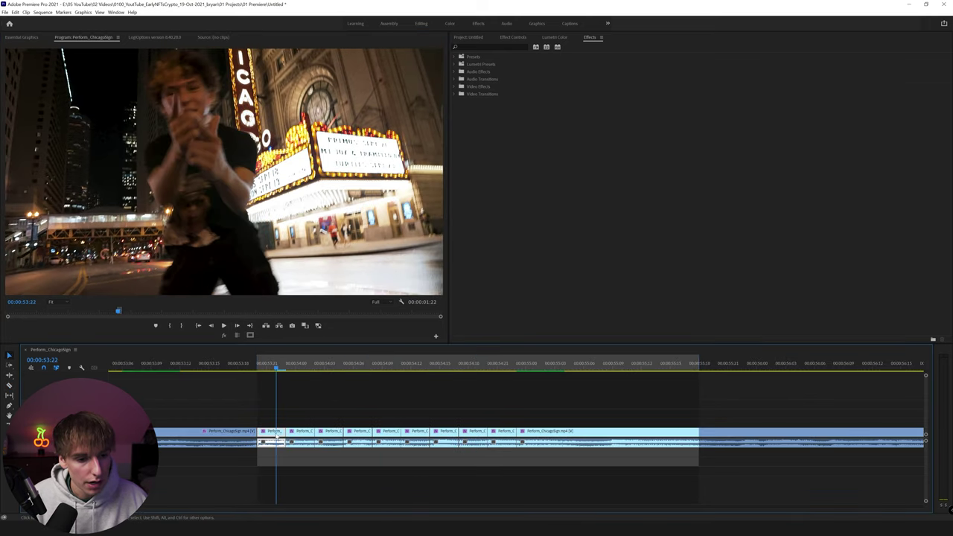
{"action": "left_click", "coordinate": [263, 369]}
{"action": "left_click", "coordinate": [258, 370]}
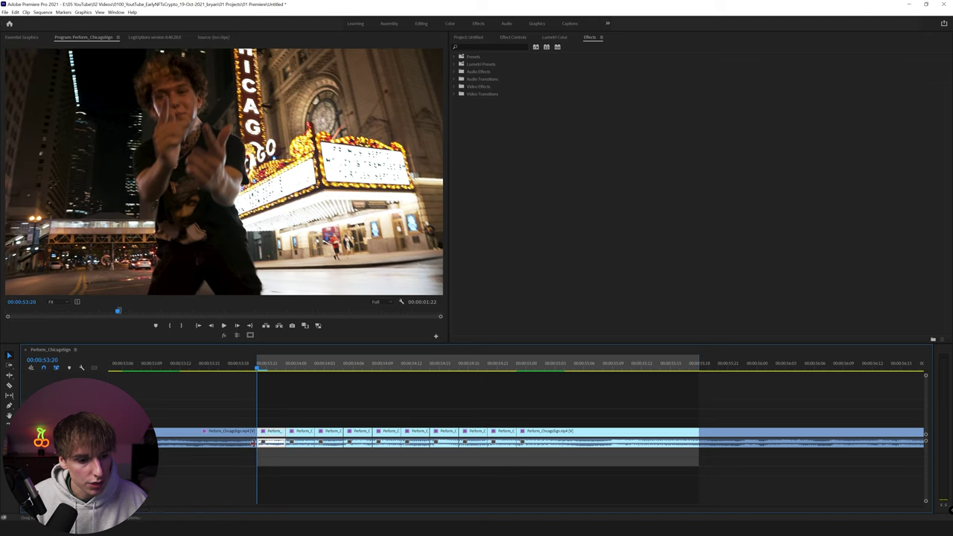
{"action": "right_click", "coordinate": [266, 443]}
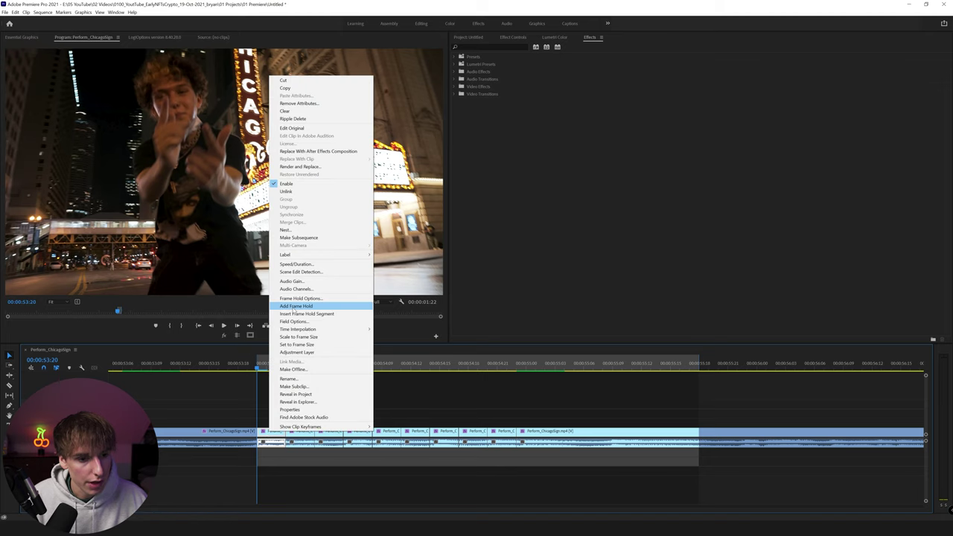
{"action": "left_click", "coordinate": [296, 306]}
{"action": "left_click", "coordinate": [286, 370]}
{"action": "right_click", "coordinate": [294, 438]}
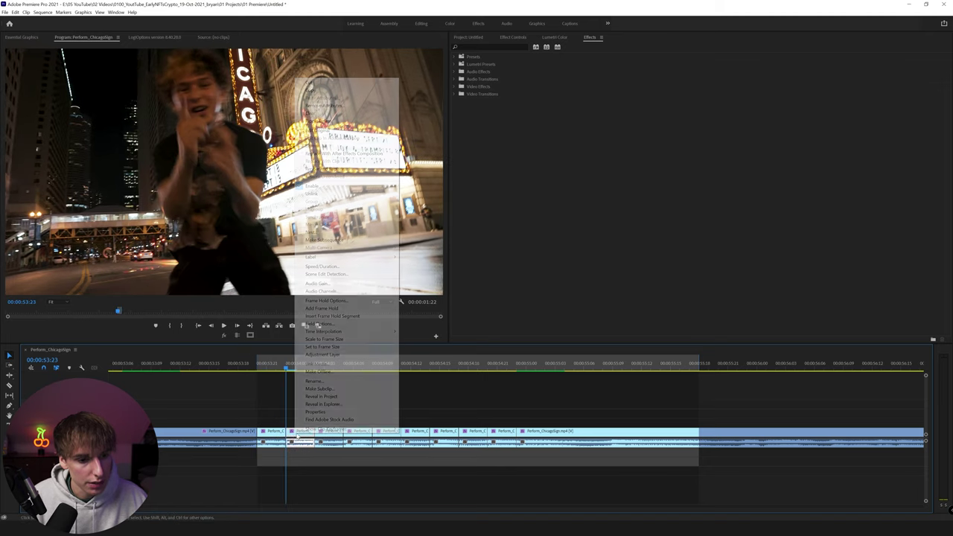
{"action": "left_click", "coordinate": [329, 308]}
Add a frame hold to the third, fourth and fifth segments, at 00:00:54:02, 00:00:54:05 and 00:00:54:08.
{"action": "left_click", "coordinate": [323, 368]}
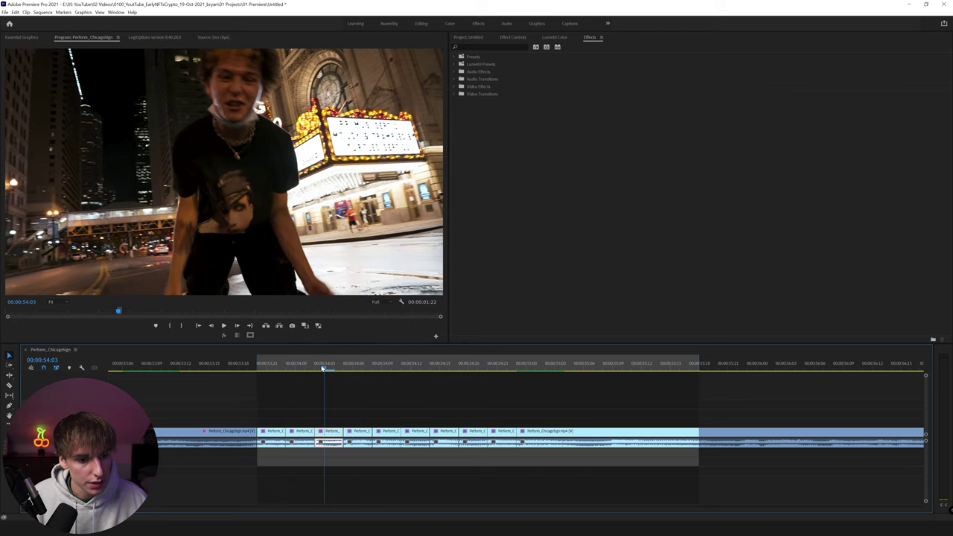
{"action": "left_click", "coordinate": [314, 369]}
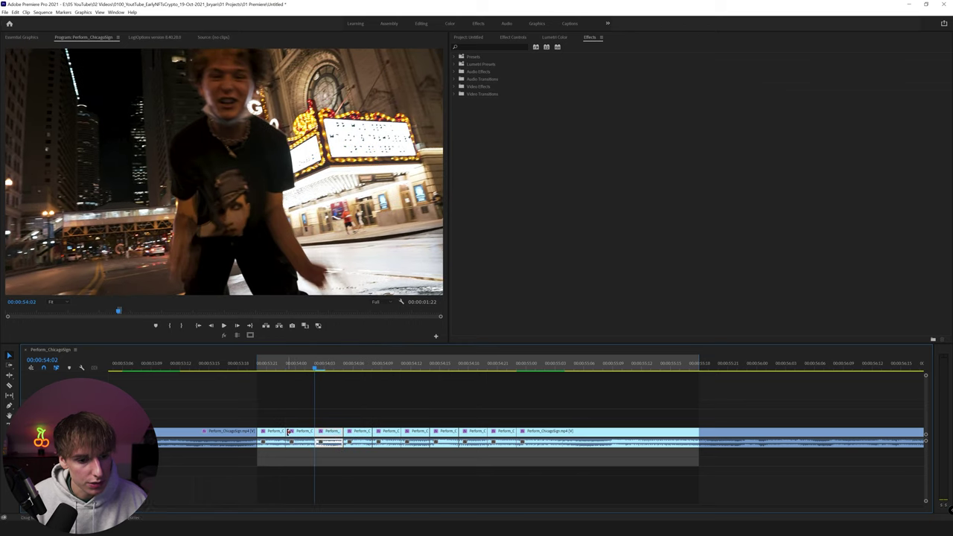
{"action": "right_click", "coordinate": [333, 436]}
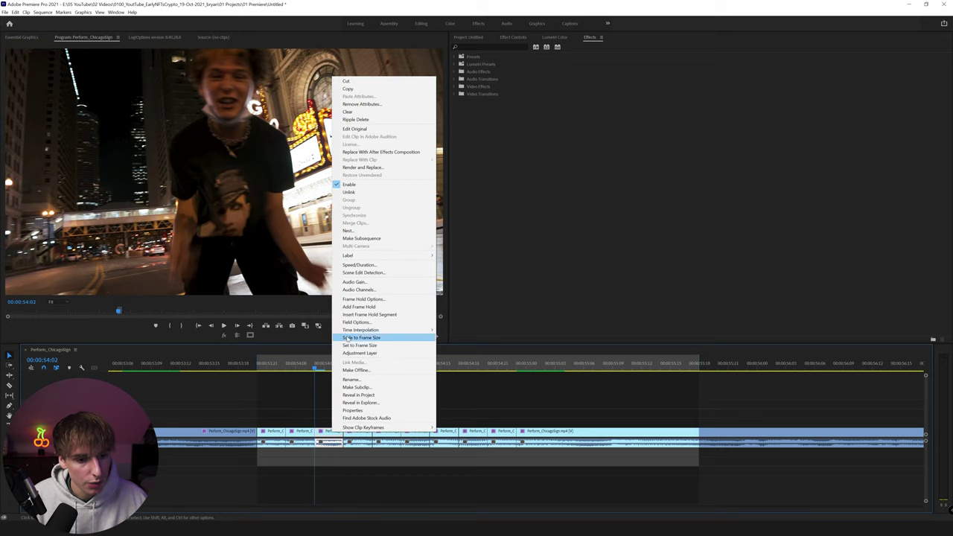
{"action": "left_click", "coordinate": [365, 315]}
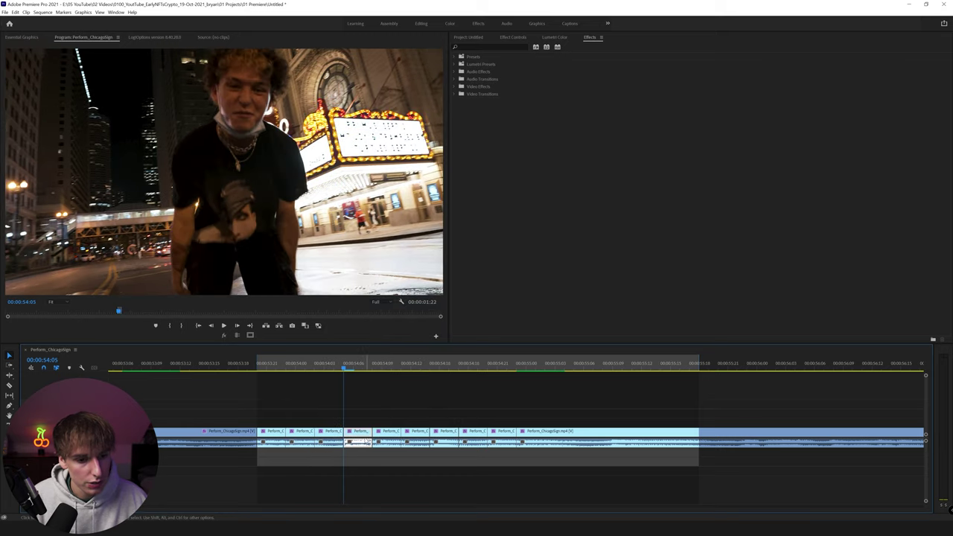
{"action": "right_click", "coordinate": [367, 434]}
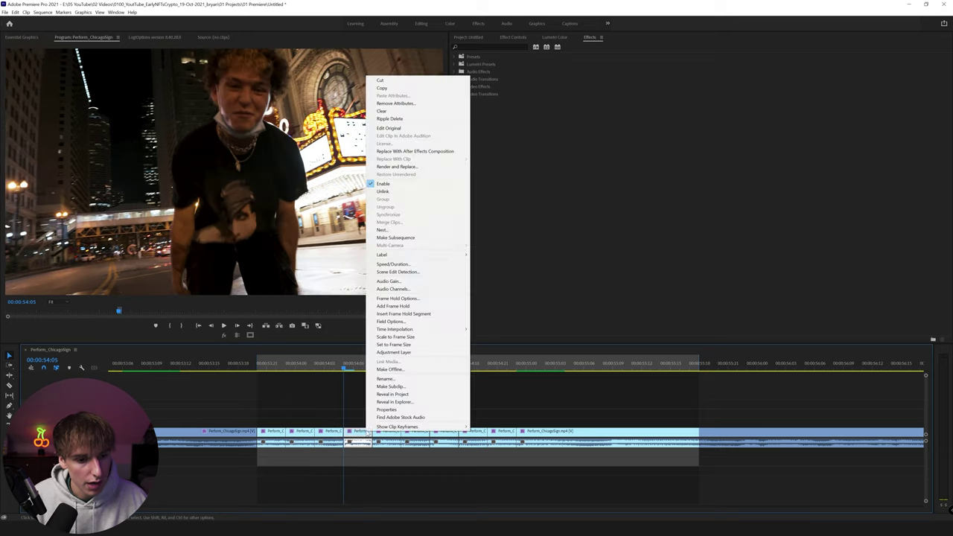
{"action": "left_click", "coordinate": [379, 313]}
{"action": "right_click", "coordinate": [380, 437]}
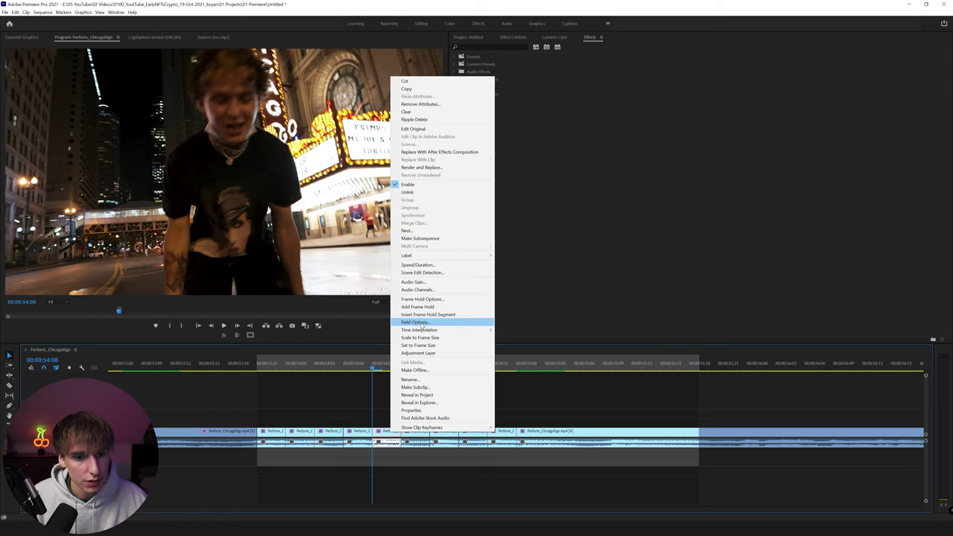
{"action": "left_click", "coordinate": [422, 308]}
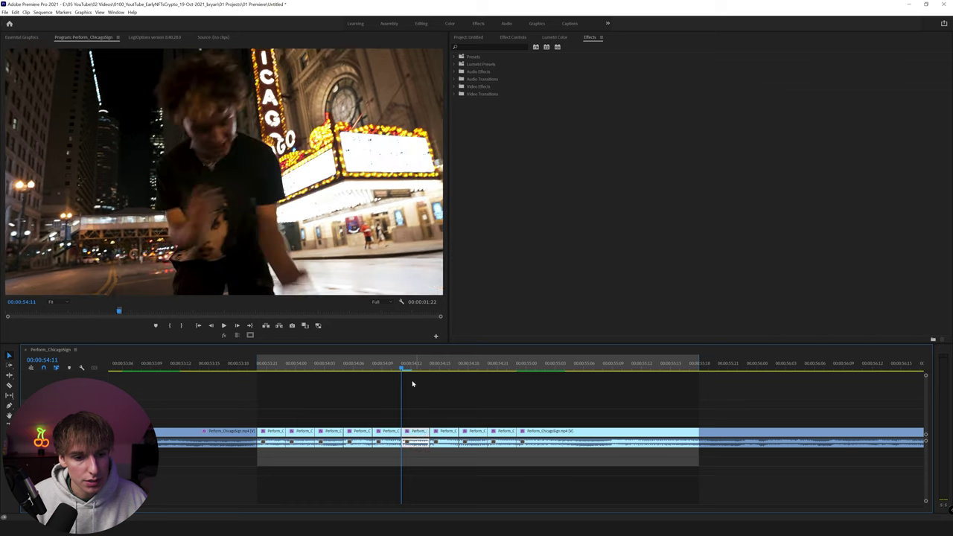
Add a frame hold at the start of the sixth, seventh and eighth segments, beginning at 00:00:54:11.
{"action": "right_click", "coordinate": [417, 435]}
{"action": "left_click", "coordinate": [445, 307]}
{"action": "right_click", "coordinate": [448, 436]}
{"action": "left_click", "coordinate": [474, 308]}
{"action": "left_click", "coordinate": [461, 366]}
{"action": "right_click", "coordinate": [469, 434]}
{"action": "left_click", "coordinate": [494, 306]}
Add a frame hold to the ninth segment at 00:00:54:20.
{"action": "key", "text": "Right"}
{"action": "key", "text": "Right"}
{"action": "key", "text": "Right"}
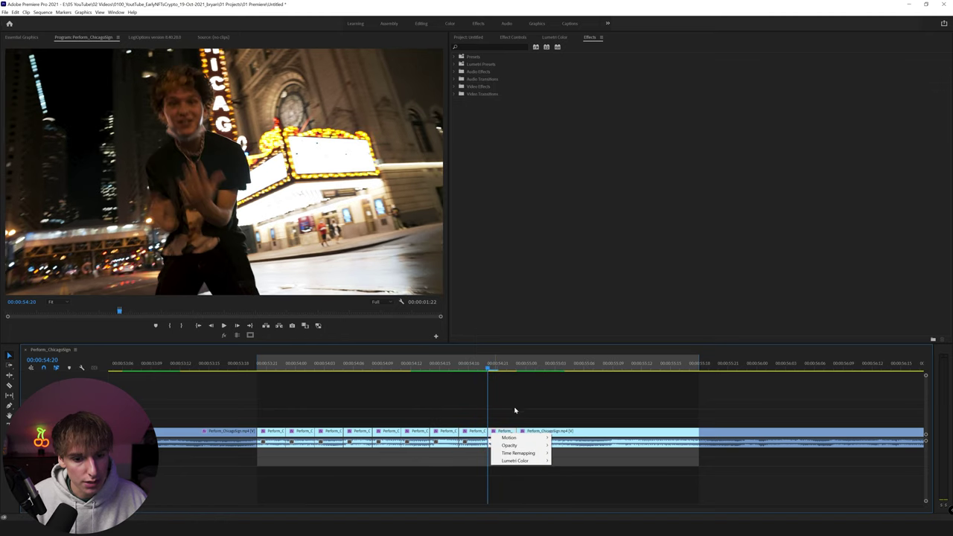
{"action": "right_click", "coordinate": [506, 430]}
{"action": "left_click", "coordinate": [533, 304]}
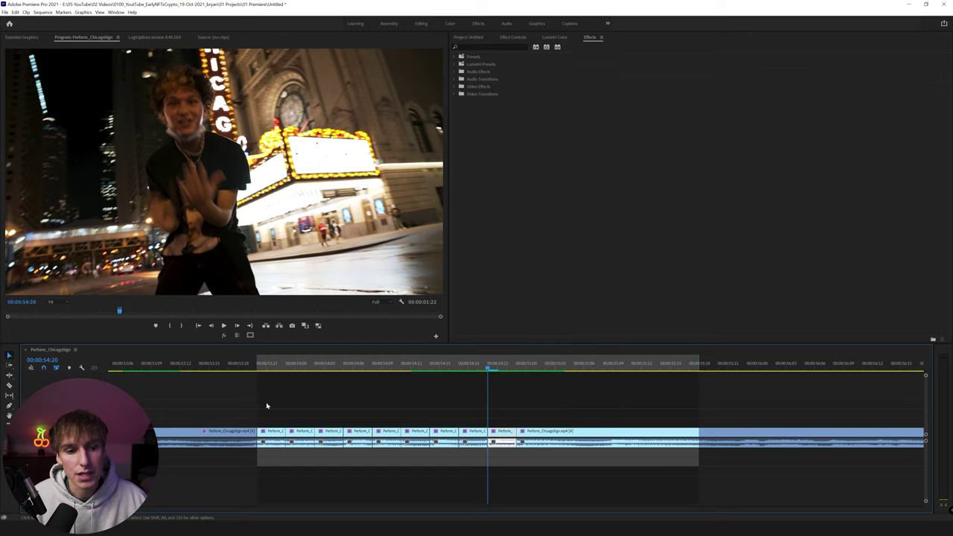
Play and scrub through the frozen segments to review the stuttered stop-motion effect.
{"action": "left_click", "coordinate": [187, 365]}
{"action": "key", "text": "space"}
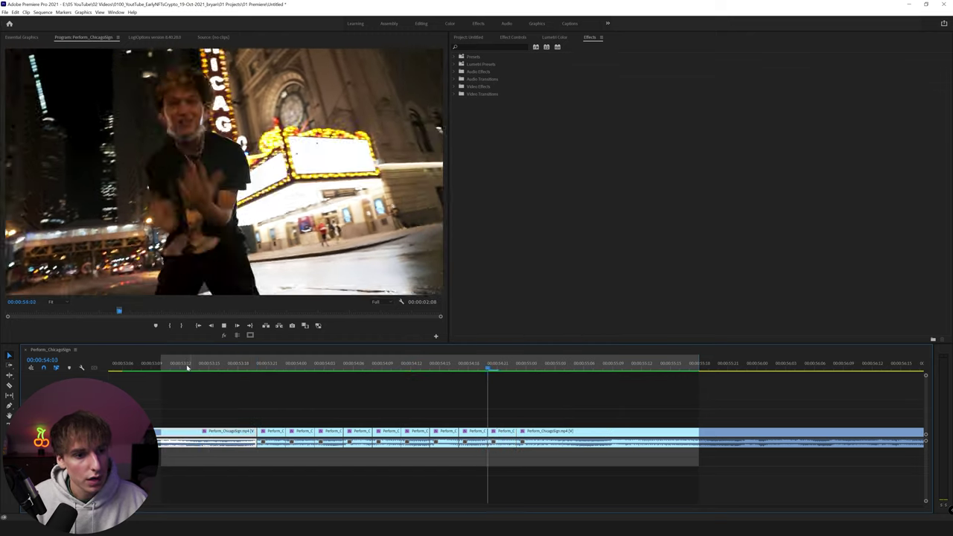
{"action": "left_click", "coordinate": [284, 370]}
{"action": "left_click_drag", "start_coordinate": [284, 372], "coordinate": [473, 382]}
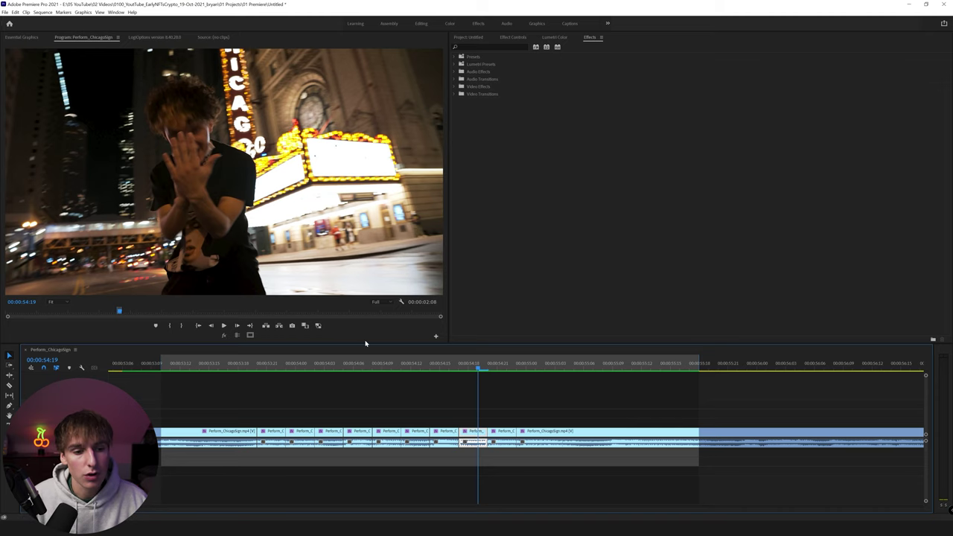
{"action": "left_click", "coordinate": [202, 366]}
{"action": "key", "text": "space"}
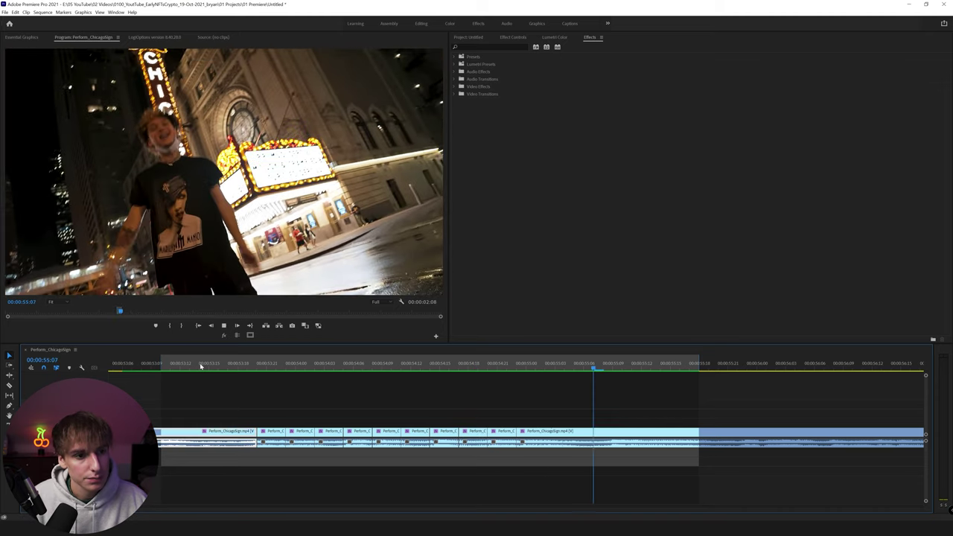
{"action": "mouse_move", "coordinate": [260, 366]}
{"action": "left_mouse_down"}
{"action": "mouse_move", "coordinate": [285, 370]}
{"action": "mouse_move", "coordinate": [257, 370]}
{"action": "left_mouse_up"}
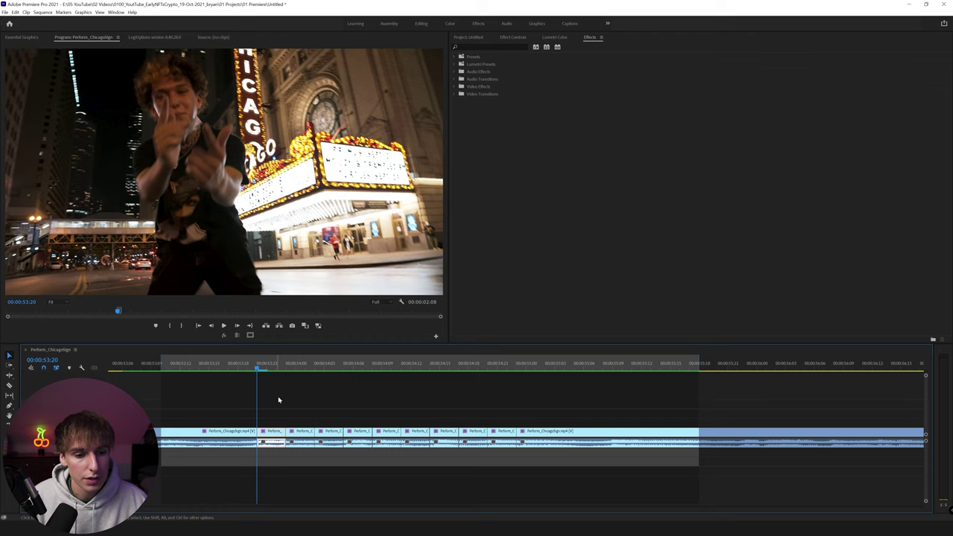
{"action": "key", "text": "space"}
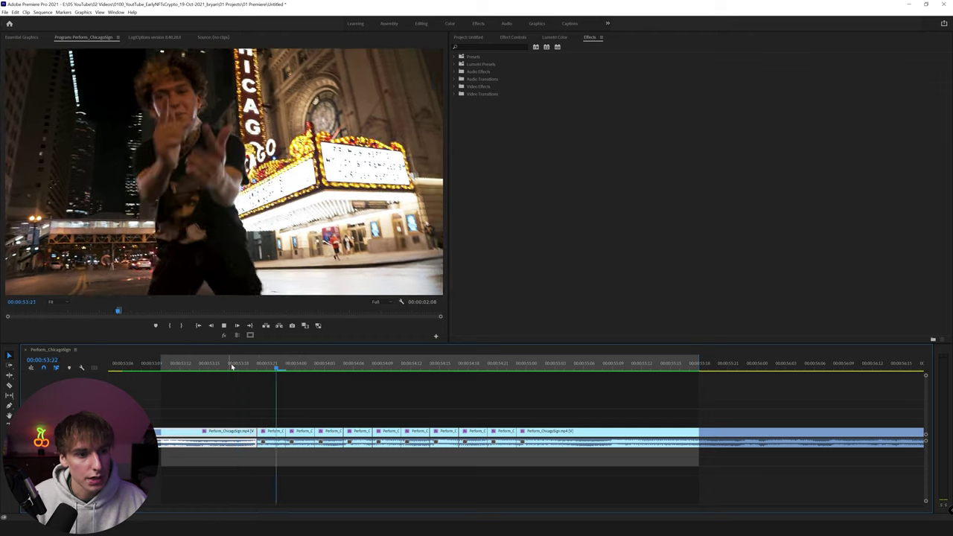
{"action": "key", "text": "space"}
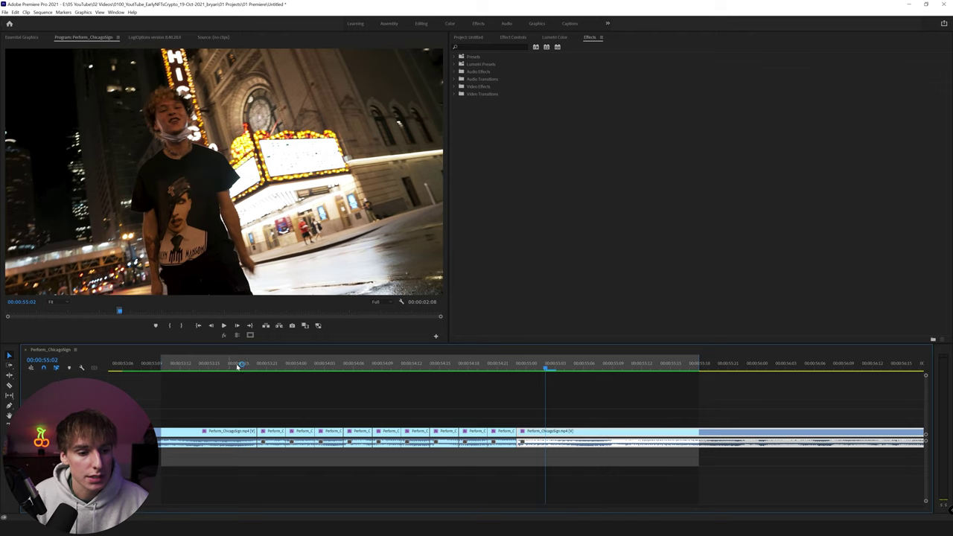
Go to the first frozen segment at 00:00:53:20 and view the Program monitor's Button Editor, leaving it without changes.
{"action": "left_click", "coordinate": [258, 365]}
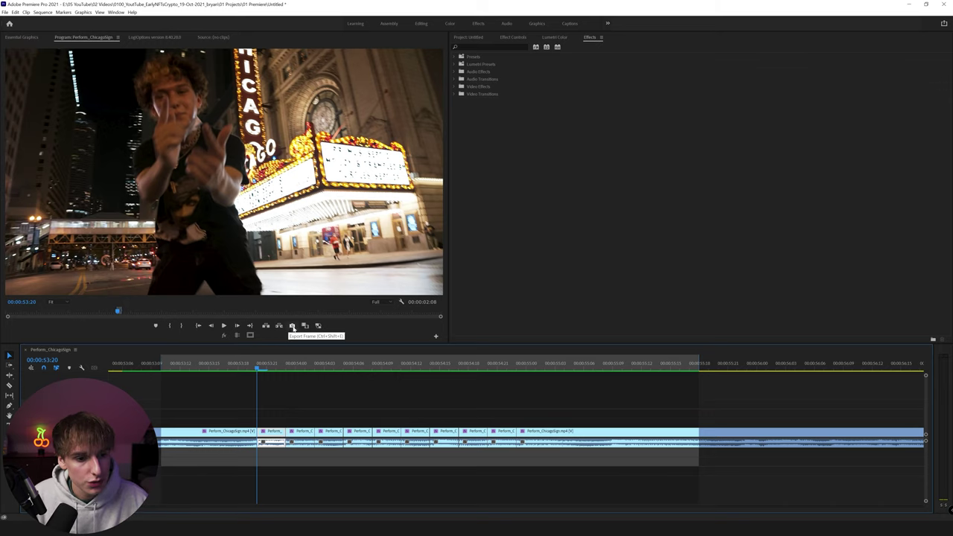
{"action": "left_click", "coordinate": [437, 337]}
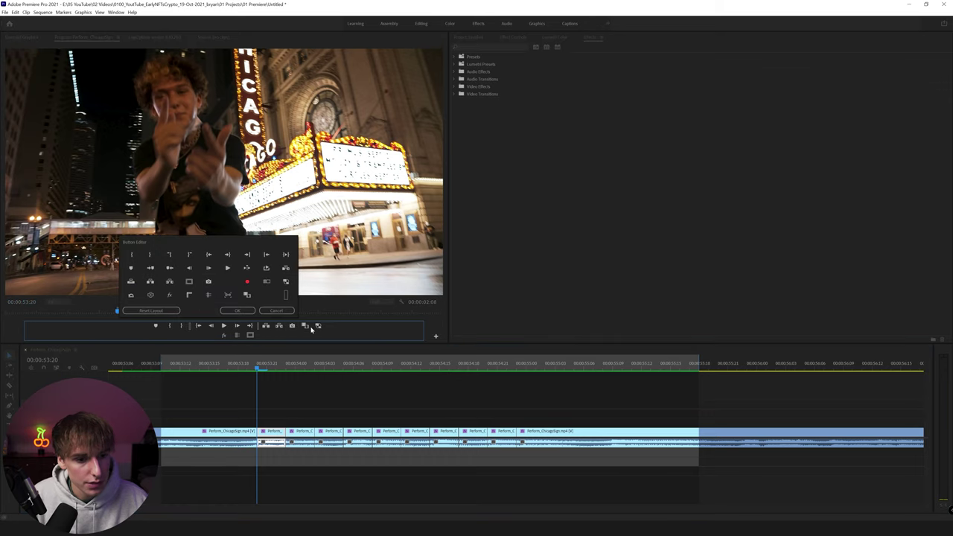
{"action": "left_click", "coordinate": [276, 311]}
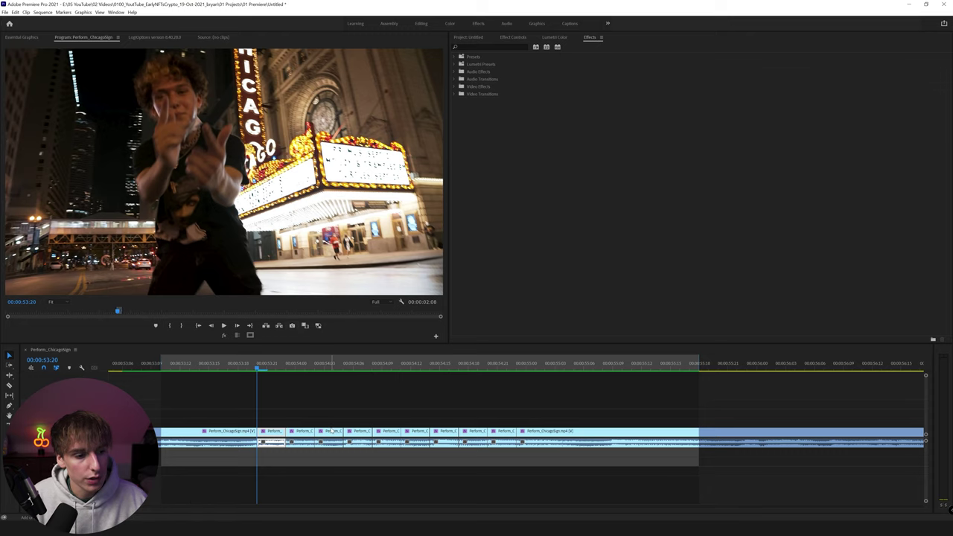
Export the frame at 00:00:53:20 as a PNG into the 01 Footage/Stills folder with Import into project enabled.
{"action": "key", "text": "ctrl+shift+e"}
{"action": "left_click", "coordinate": [527, 278]}
{"action": "double_click", "coordinate": [486, 232]}
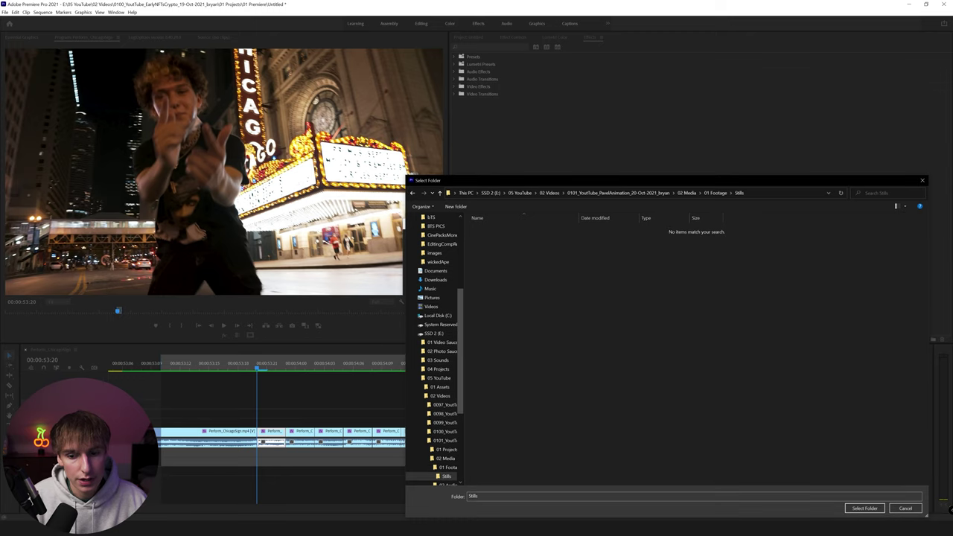
{"action": "key", "text": "Return"}
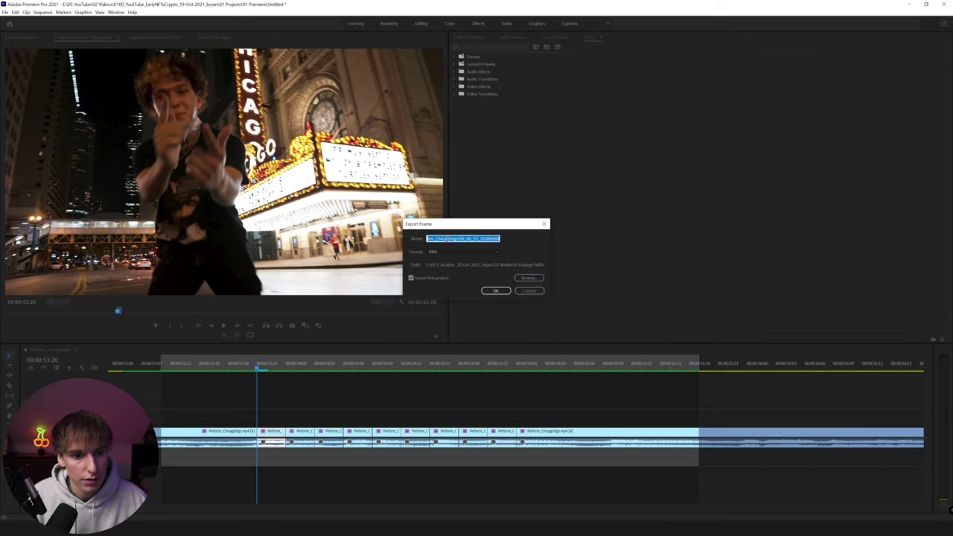
{"action": "left_click", "coordinate": [505, 291]}
Go to the second frozen segment at 00:00:53:23, check its frame export options without exporting, and move on to the third segment.
{"action": "left_click", "coordinate": [286, 366]}
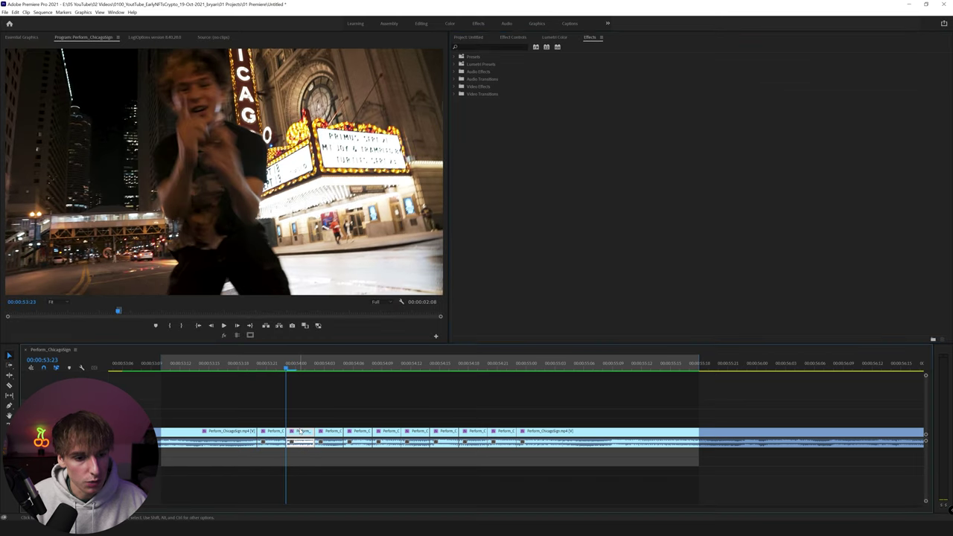
{"action": "key", "text": "ctrl+shift+e"}
{"action": "key", "text": "Escape"}
{"action": "left_click", "coordinate": [324, 365]}
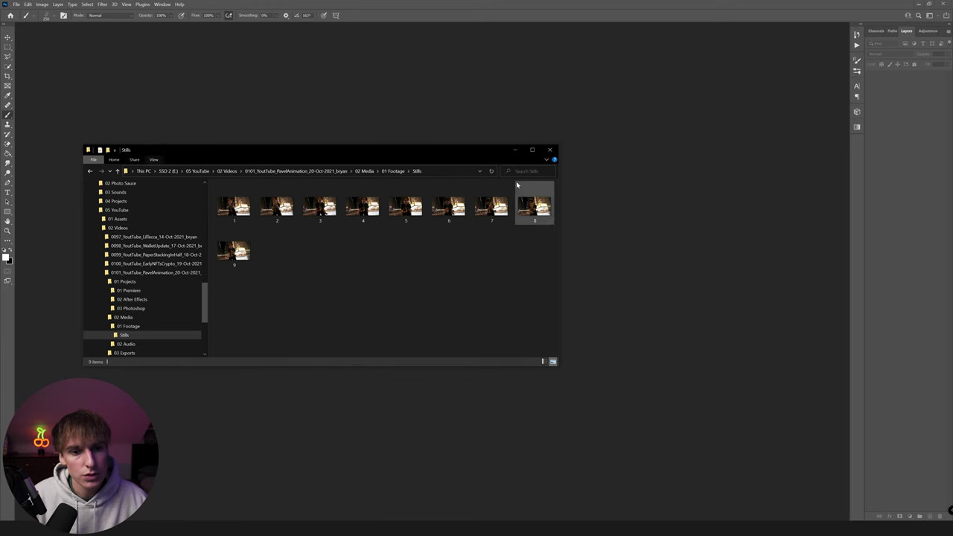
Switch to File Explorer, show the exported frames in the Stills folder as extra large icons, and preview 8.png.
{"action": "right_click", "coordinate": [456, 247]}
{"action": "mouse_move", "coordinate": [476, 251]}
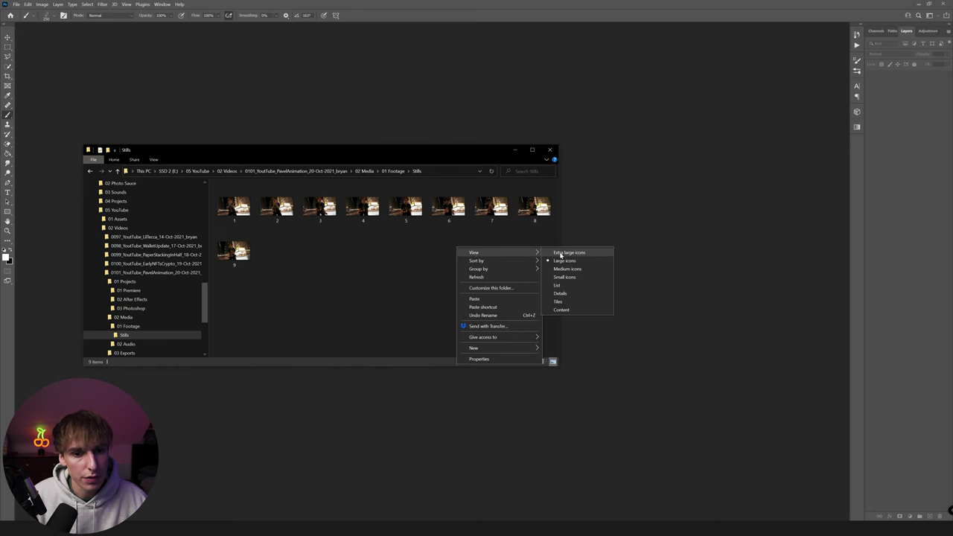
{"action": "left_click", "coordinate": [560, 258]}
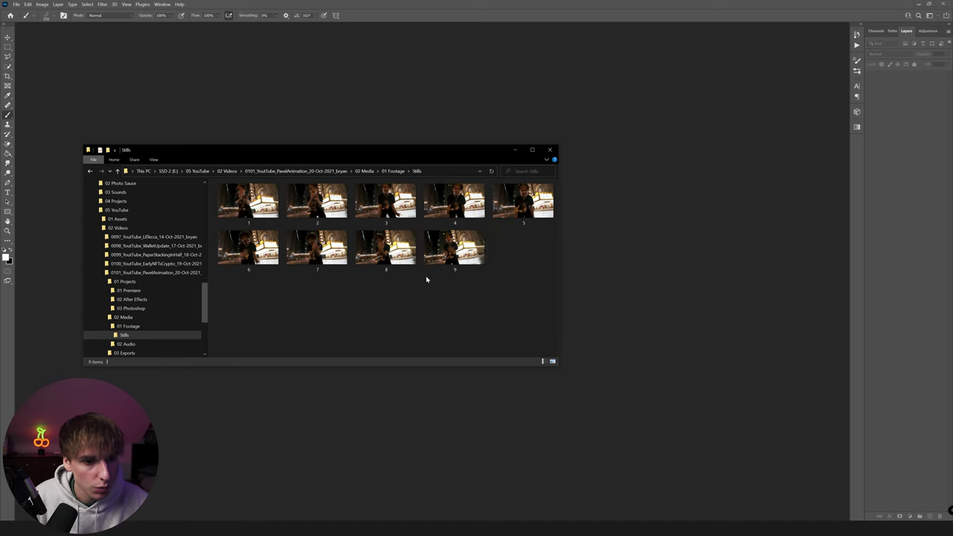
{"action": "double_click", "coordinate": [393, 257]}
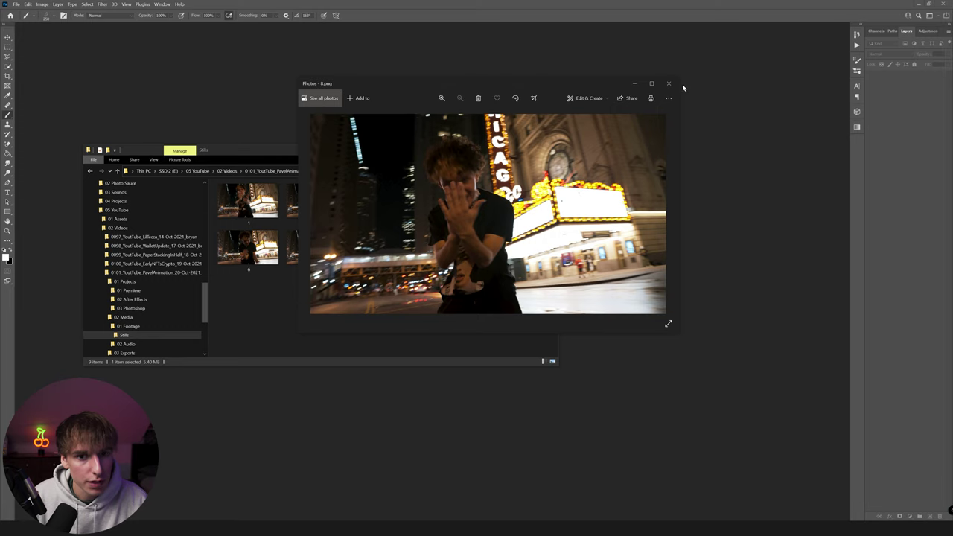
{"action": "left_click", "coordinate": [669, 84]}
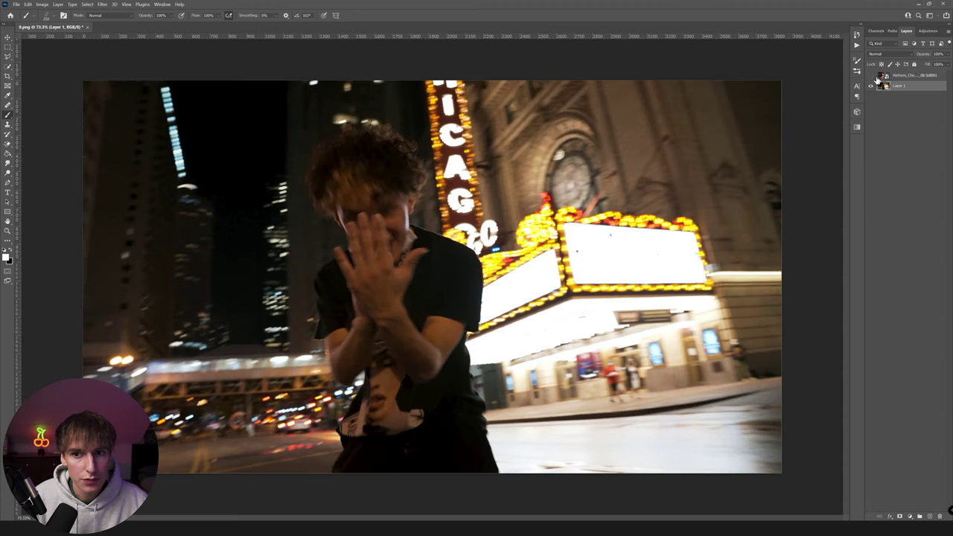
Switch to Photoshop and compare the finished artwork layer with the original 8.png frame by showing and hiding it.
{"action": "left_click", "coordinate": [871, 76]}
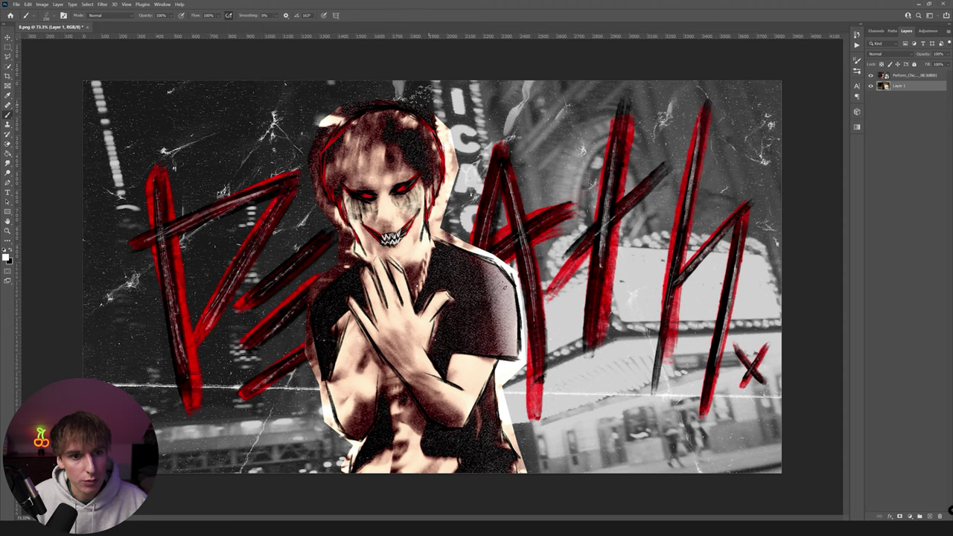
{"action": "left_click", "coordinate": [871, 76]}
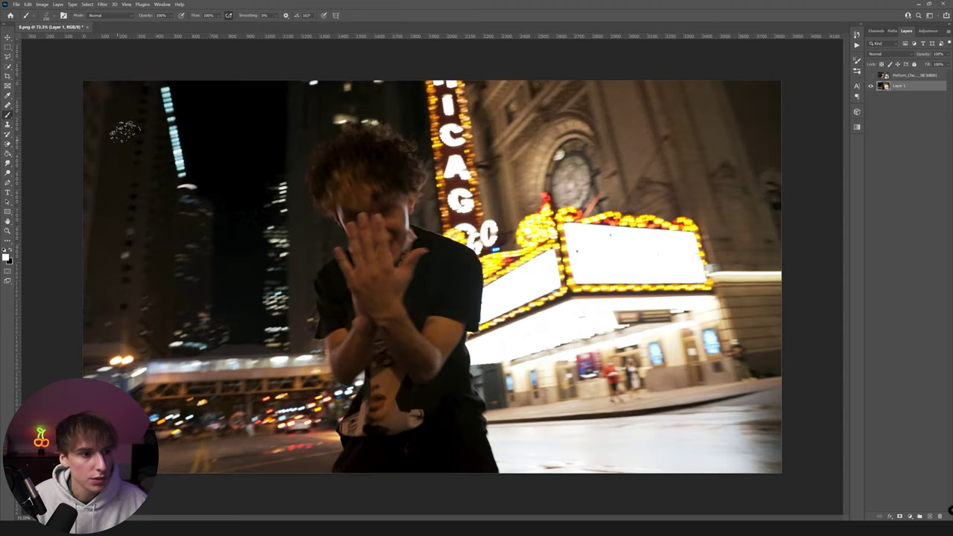
Outline the subject loosely with the Polygonal Lasso, copy the selection to a new layer, and hide Layer 1.
{"action": "left_click", "coordinate": [11, 57]}
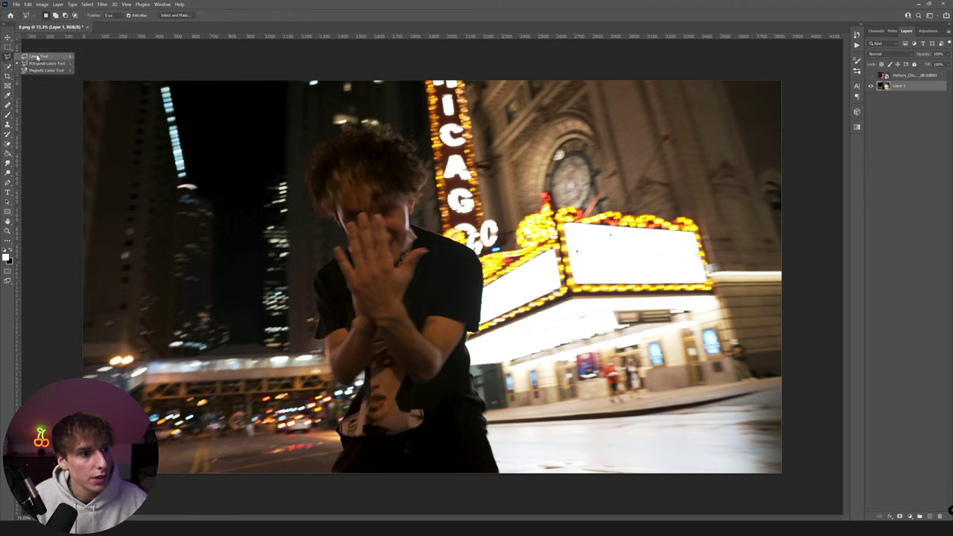
{"action": "left_click", "coordinate": [33, 64]}
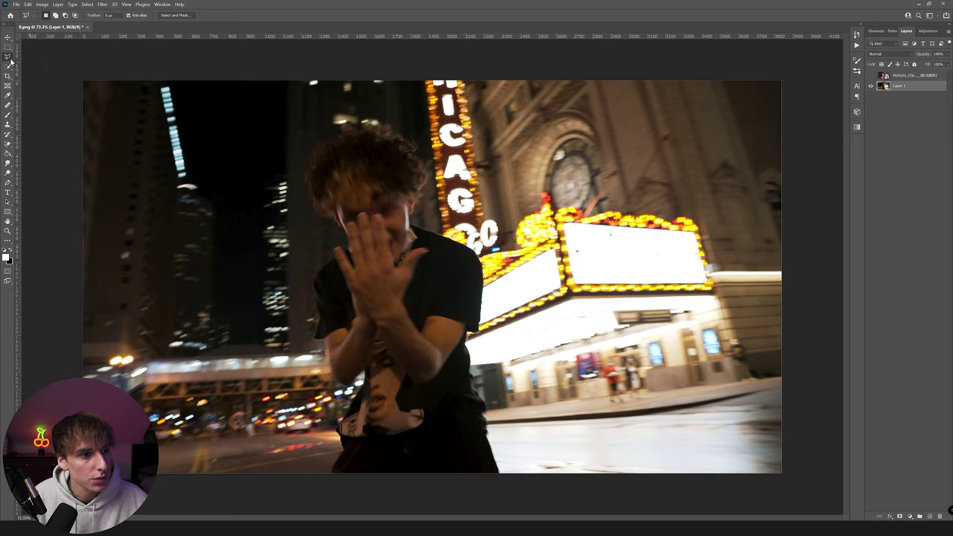
{"action": "left_click", "coordinate": [515, 478]}
{"action": "left_click", "coordinate": [483, 338]}
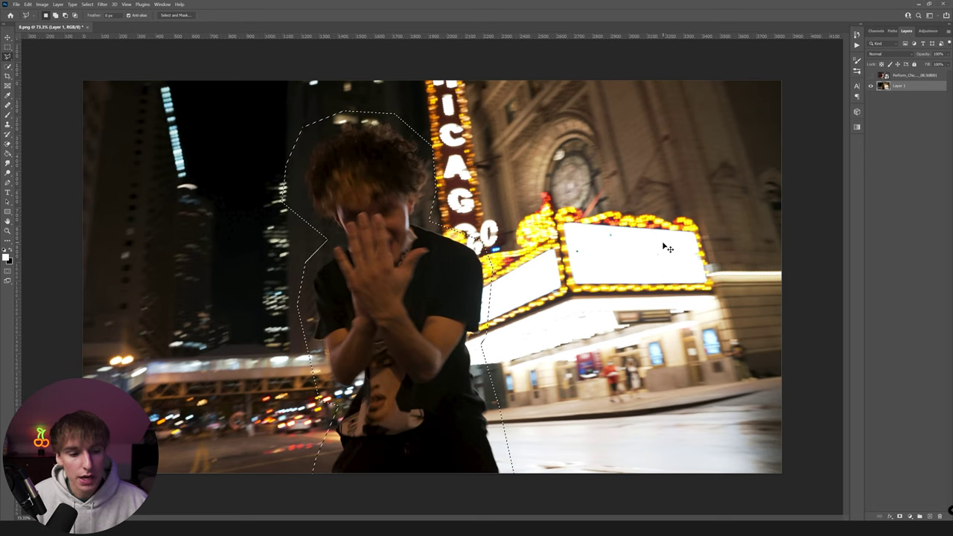
{"action": "key", "text": "ctrl+j"}
{"action": "left_click", "coordinate": [871, 97]}
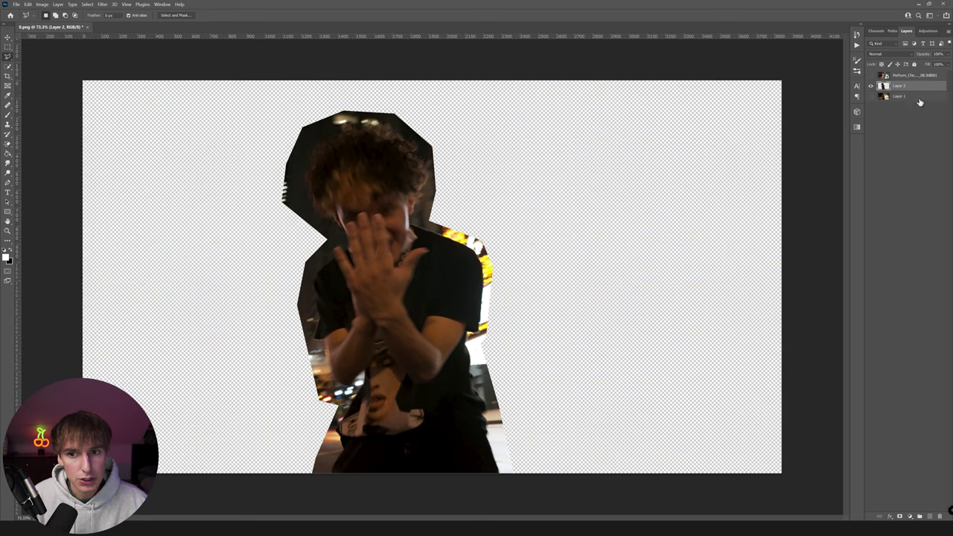
{"action": "left_click", "coordinate": [900, 97]}
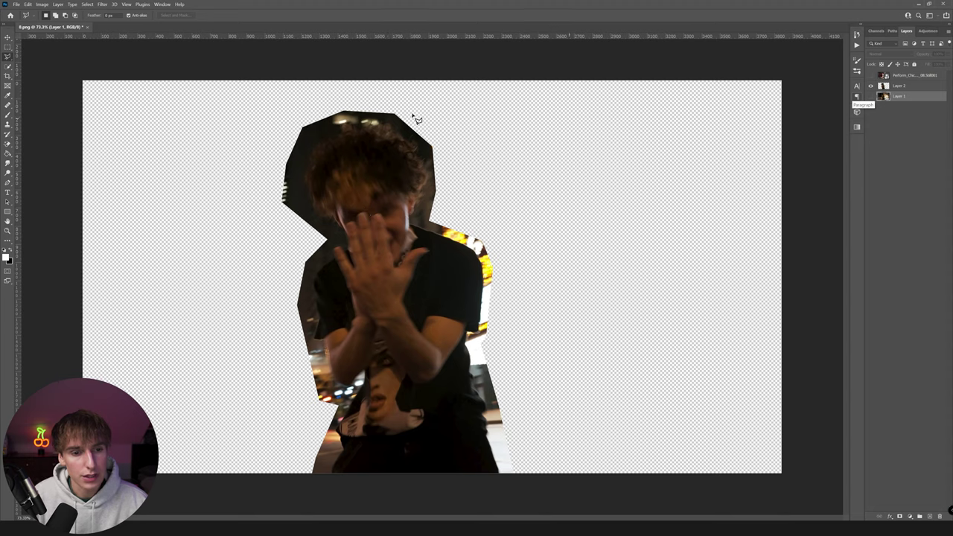
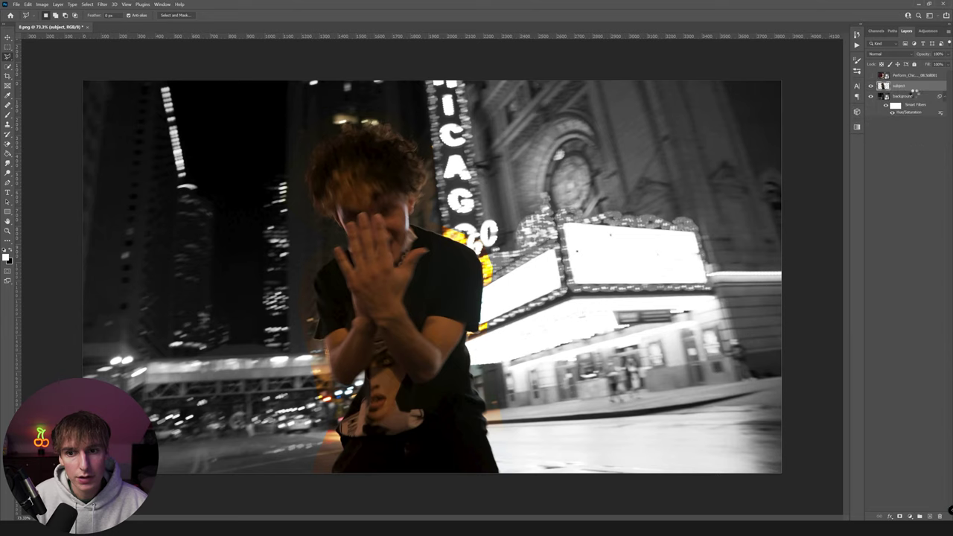
Apply a Hue/Saturation adjustment to the subject layer with the saturation at -33.
{"action": "left_click", "coordinate": [42, 4]}
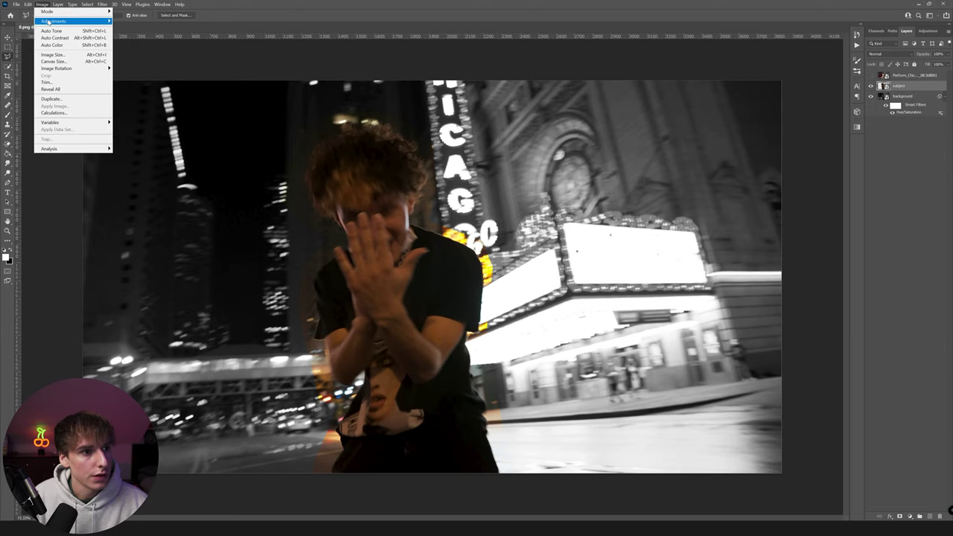
{"action": "mouse_move", "coordinate": [67, 21]}
{"action": "left_click", "coordinate": [133, 59]}
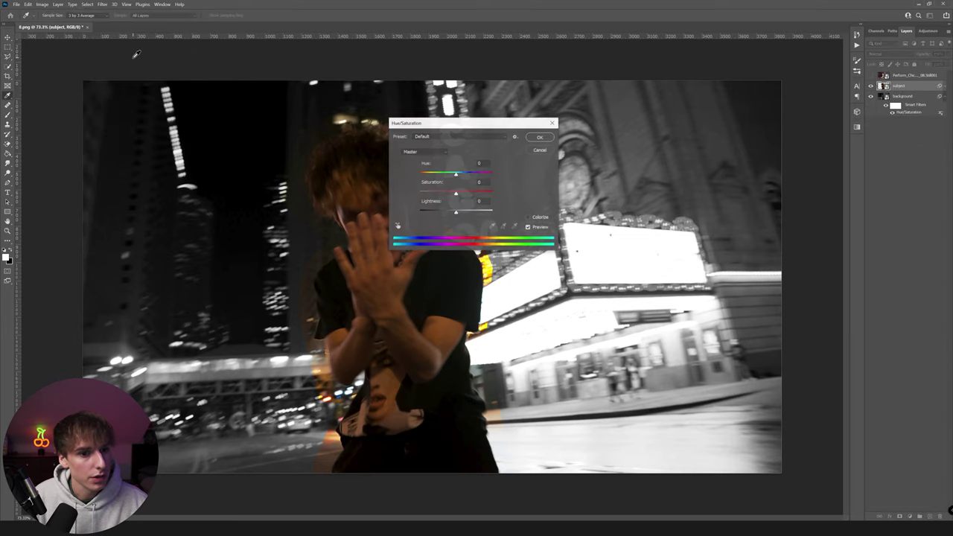
{"action": "left_click_drag", "start_coordinate": [448, 195], "coordinate": [444, 194]}
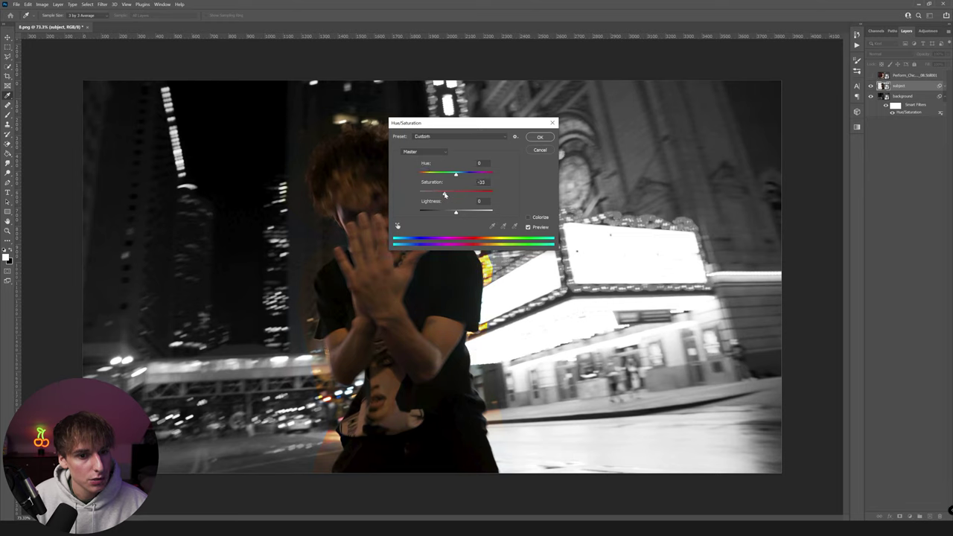
{"action": "left_click", "coordinate": [541, 138]}
Set up a Photo Filter adjustment on the subject layer using the Sepia filter at 100% density.
{"action": "left_click", "coordinate": [42, 5]}
{"action": "mouse_move", "coordinate": [47, 22]}
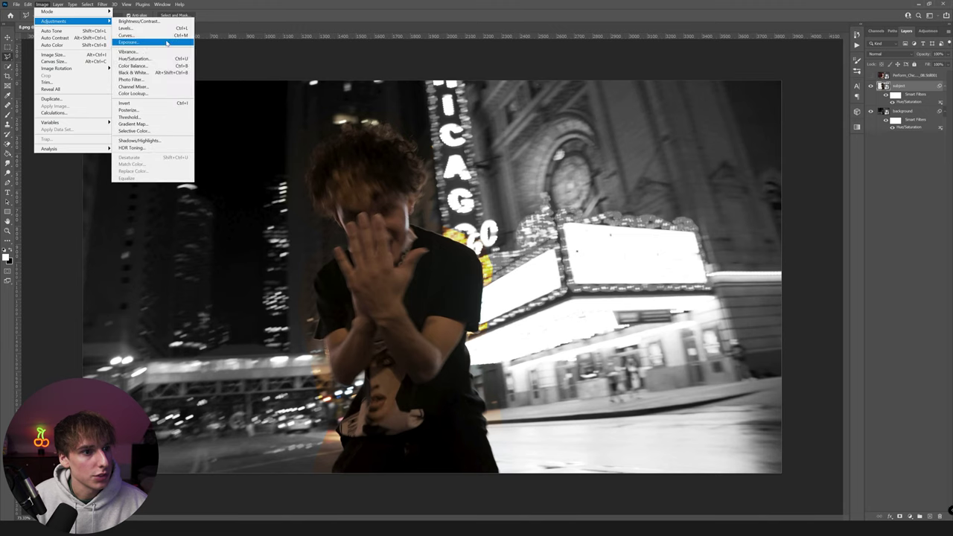
{"action": "left_click", "coordinate": [149, 80]}
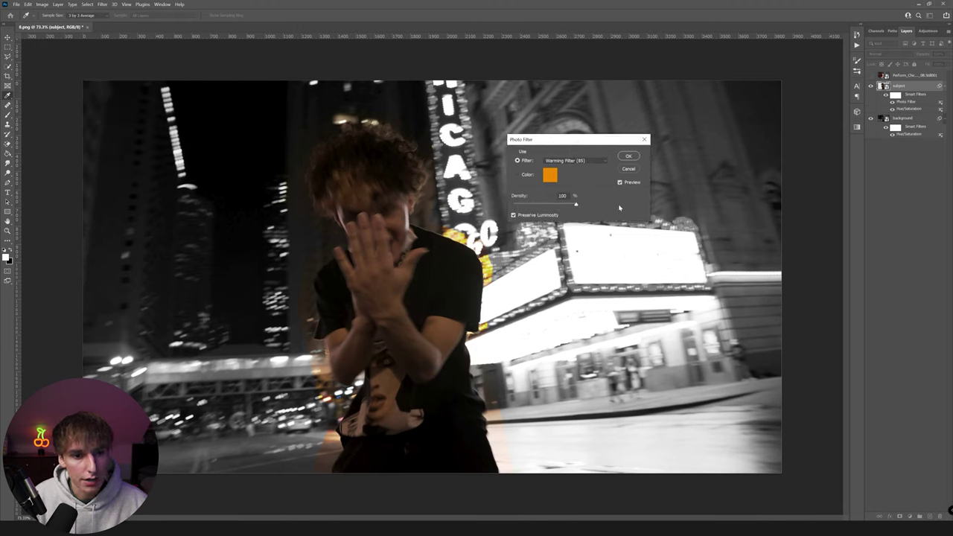
{"action": "left_click", "coordinate": [552, 160]}
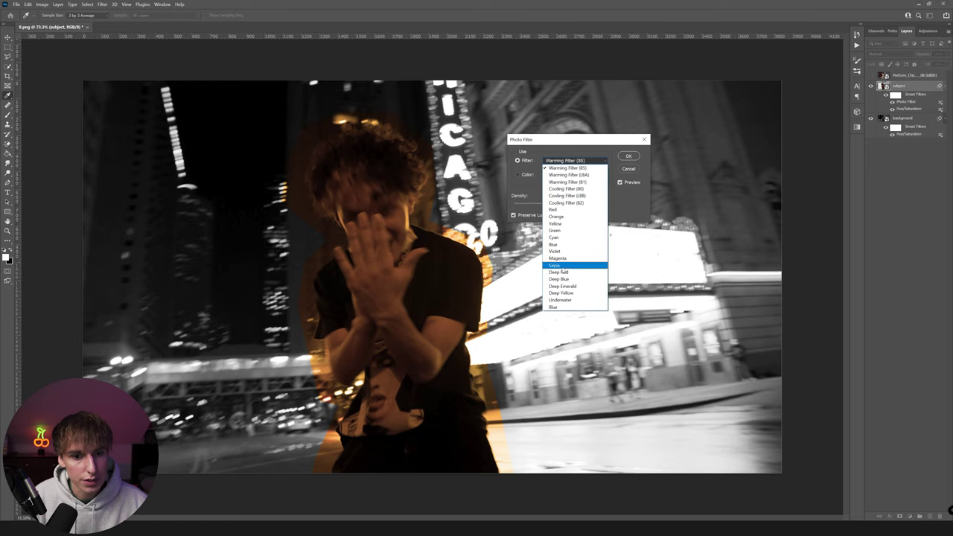
{"action": "left_click", "coordinate": [560, 267]}
{"action": "left_click", "coordinate": [517, 175]}
{"action": "left_click", "coordinate": [549, 175]}
{"action": "left_click_drag", "start_coordinate": [722, 238], "coordinate": [760, 217]}
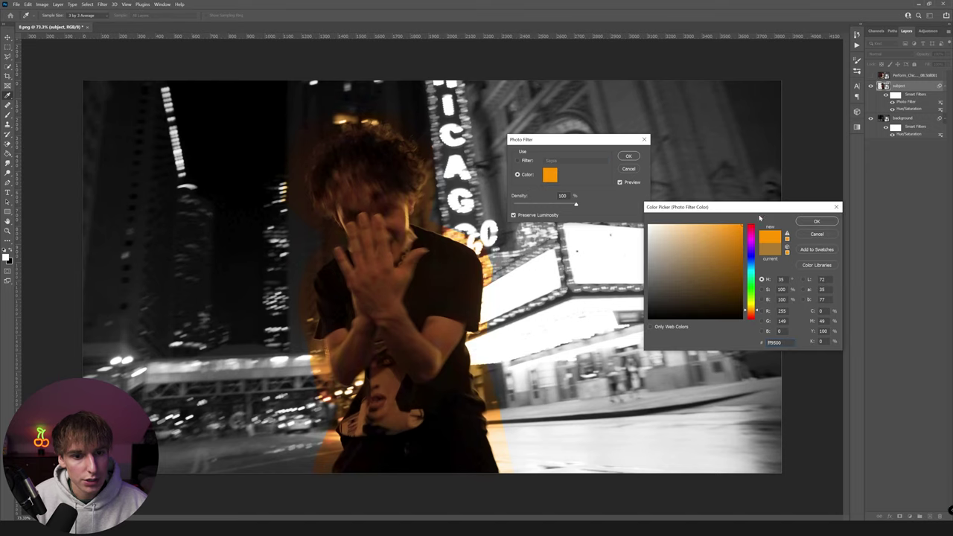
{"action": "key", "text": "Escape"}
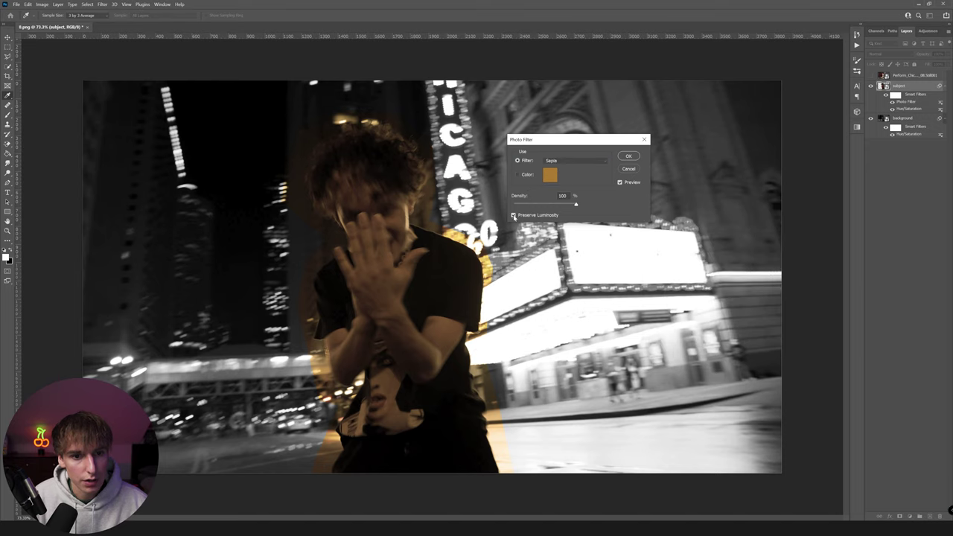
Compare the Sepia photo filter with Preserve Luminosity off and on, and apply the filter with it enabled.
{"action": "left_click", "coordinate": [513, 215]}
{"action": "left_click", "coordinate": [513, 215]}
{"action": "left_click", "coordinate": [526, 216]}
{"action": "left_click", "coordinate": [539, 216]}
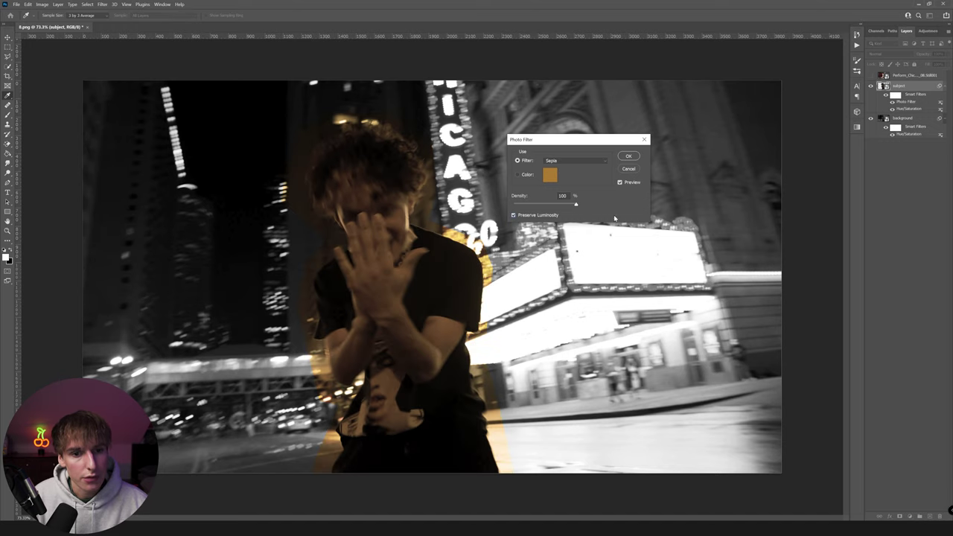
{"action": "left_click", "coordinate": [539, 216]}
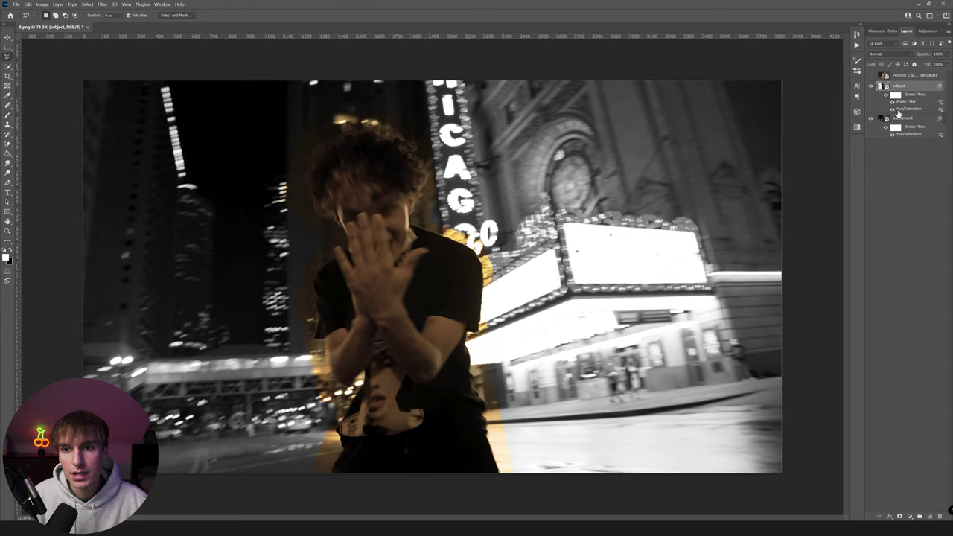
Edit the subject layer's Hue/Saturation smart filter and set the saturation to -10.
{"action": "double_click", "coordinate": [908, 110]}
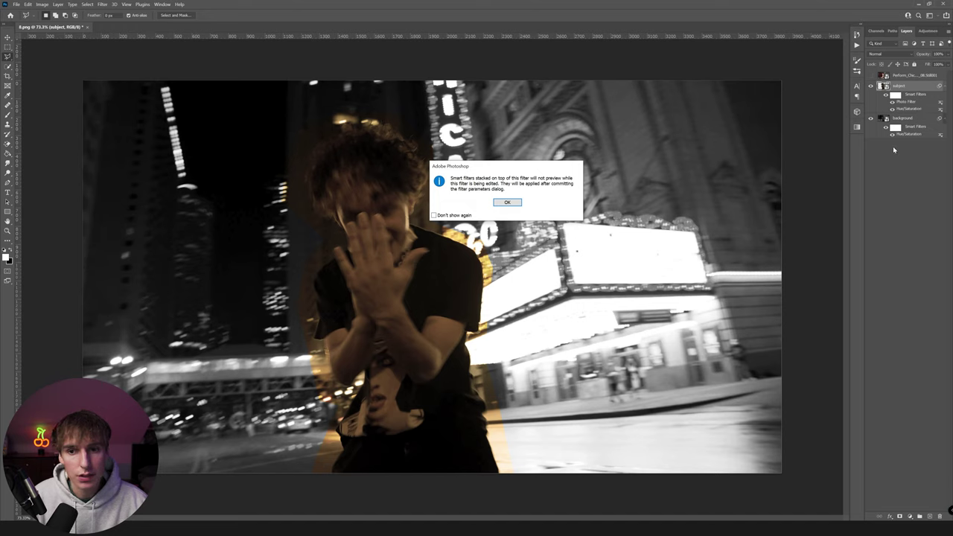
{"action": "left_click", "coordinate": [507, 201]}
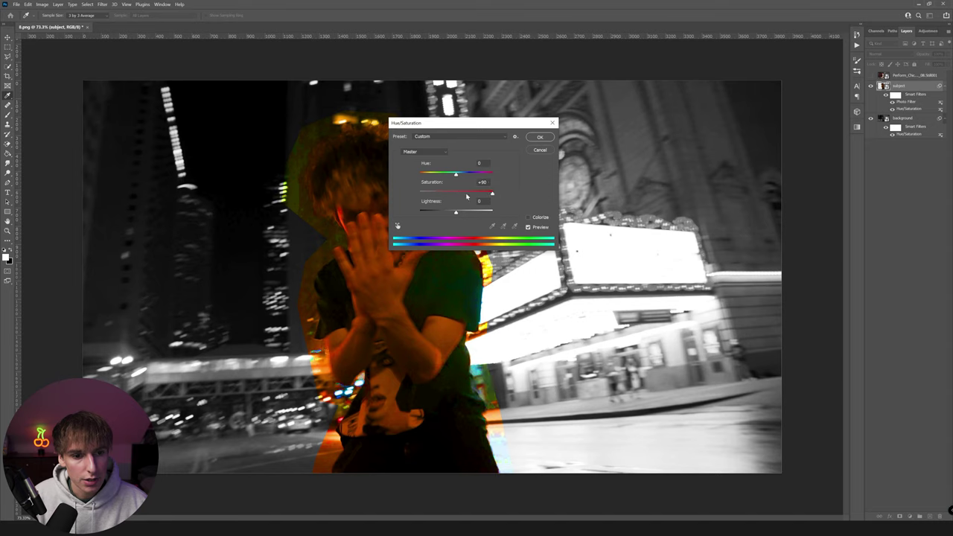
{"action": "mouse_move", "coordinate": [453, 196]}
{"action": "left_mouse_down"}
{"action": "mouse_move", "coordinate": [438, 199]}
{"action": "mouse_move", "coordinate": [450, 198]}
{"action": "left_mouse_up"}
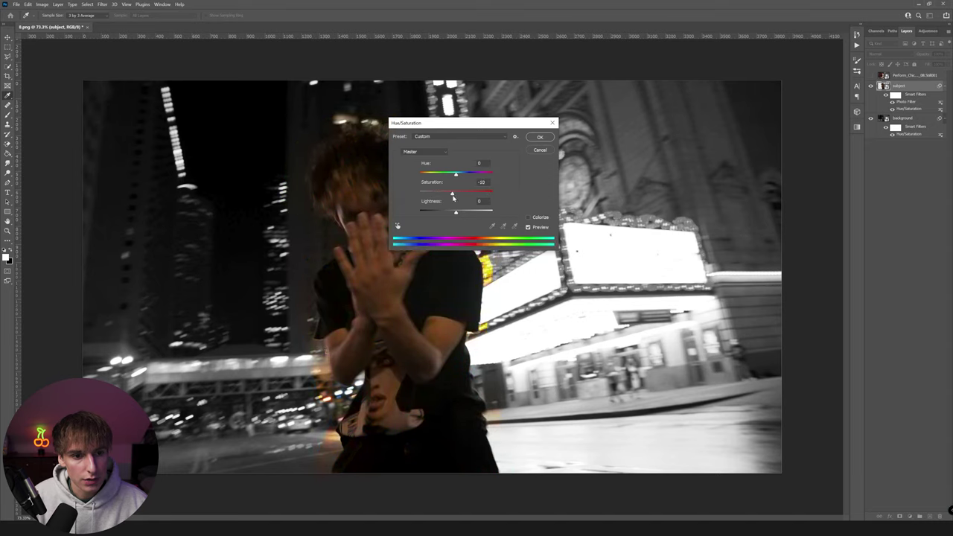
{"action": "left_click", "coordinate": [540, 137]}
Add an Exposure adjustment to the subject layer and brighten the subject.
{"action": "left_click", "coordinate": [42, 5]}
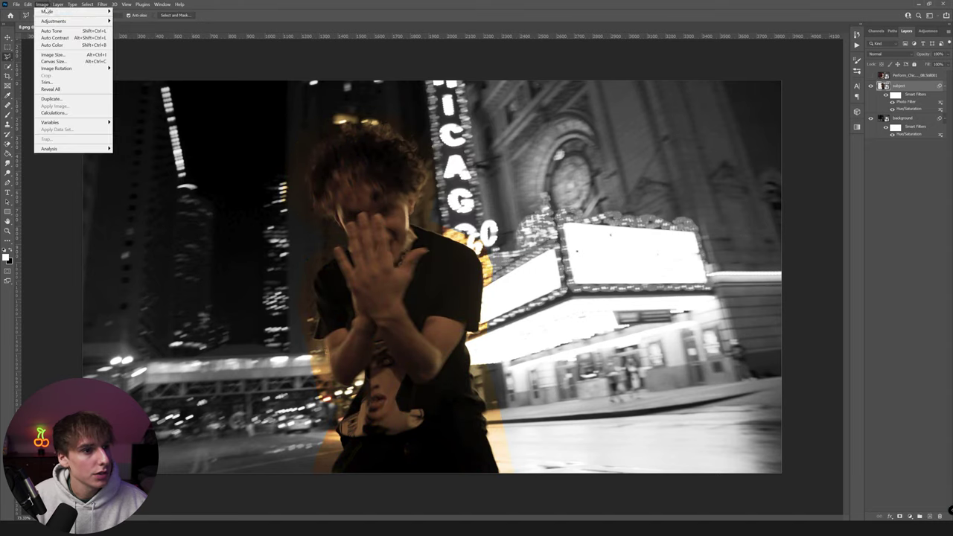
{"action": "mouse_move", "coordinate": [51, 20]}
{"action": "left_click", "coordinate": [137, 41]}
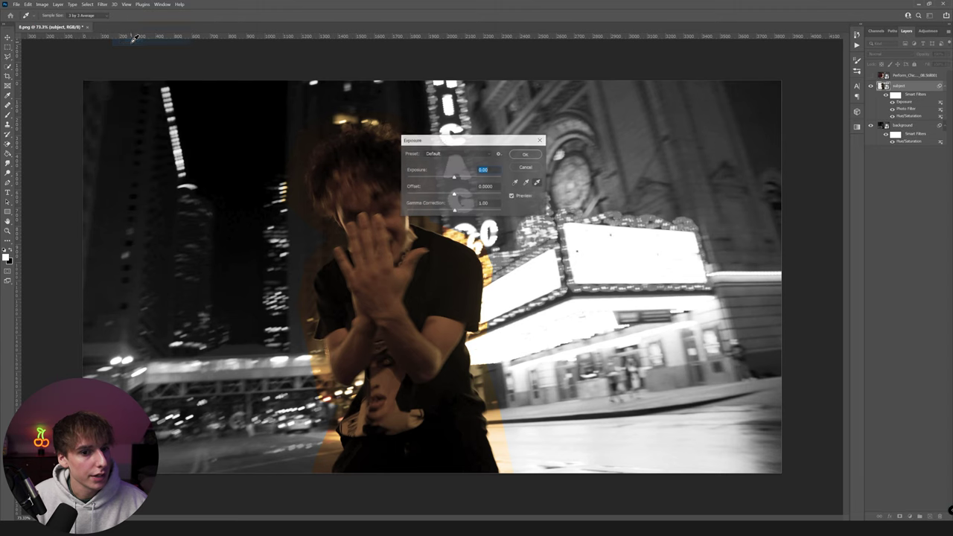
{"action": "mouse_move", "coordinate": [454, 178]}
{"action": "left_mouse_down"}
{"action": "mouse_move", "coordinate": [464, 178]}
{"action": "mouse_move", "coordinate": [454, 195]}
{"action": "left_mouse_up"}
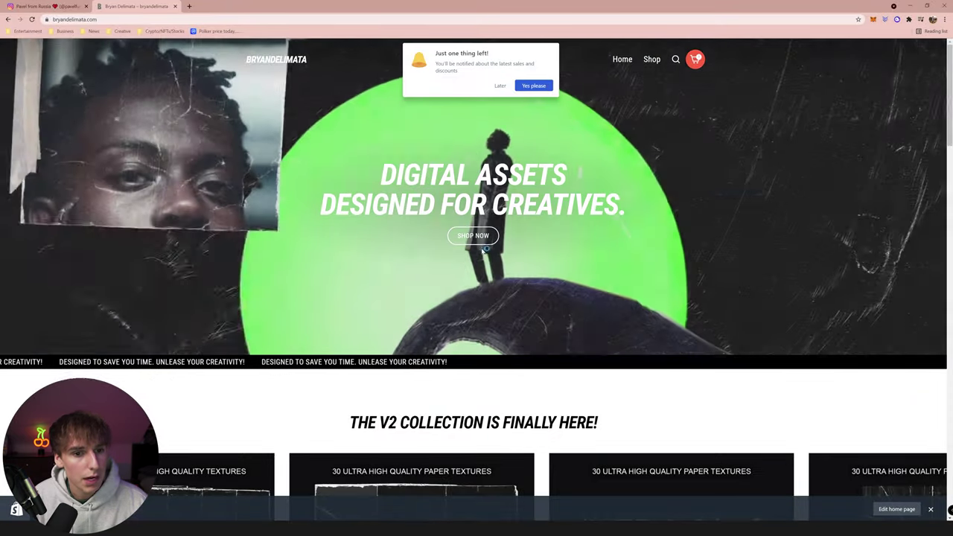
Switch to the texture store in the browser, browse all products, and open the Ultimate Texture Bundle V2.
{"action": "left_click", "coordinate": [473, 235]}
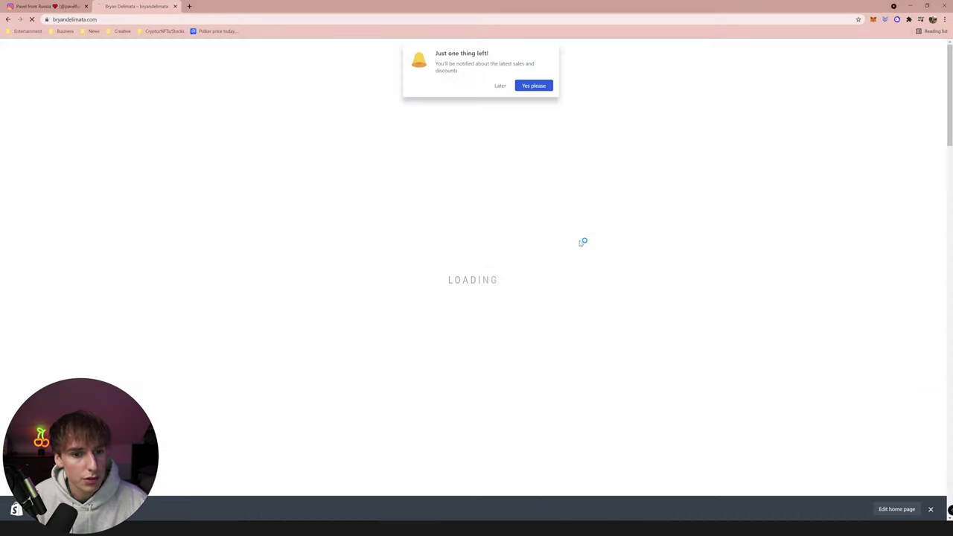
{"action": "scroll", "coordinate": [290, 241], "scroll_direction": "down", "scroll_amount": 1}
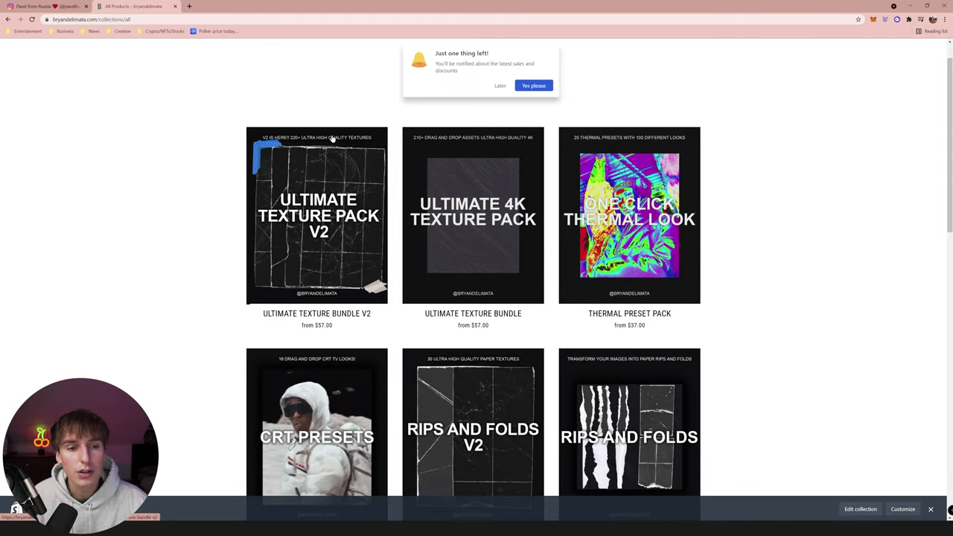
{"action": "left_click", "coordinate": [314, 195]}
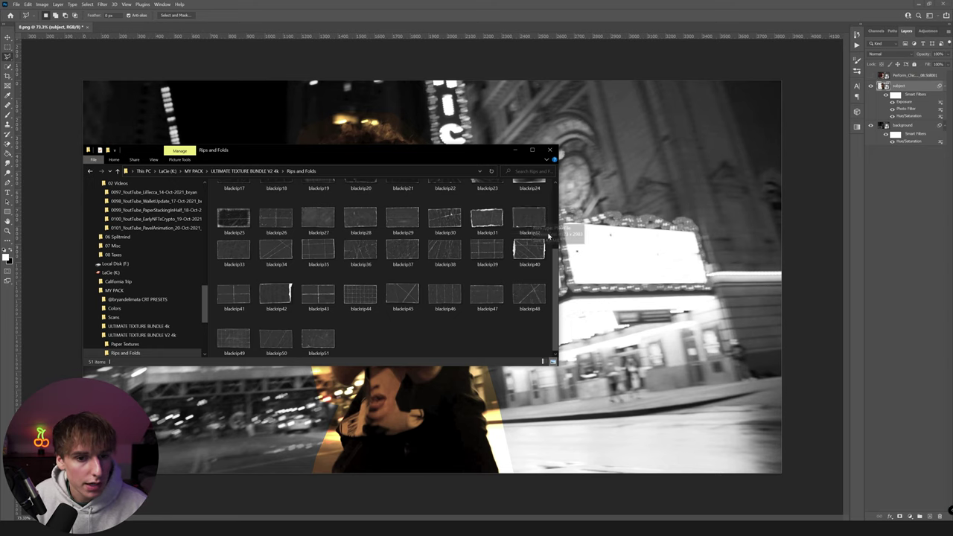
Place the blackrip32 texture from the Rips and Folds folder, enlarged to cover the canvas, between the subject and background layers.
{"action": "left_click_drag", "start_coordinate": [529, 217], "coordinate": [682, 232]}
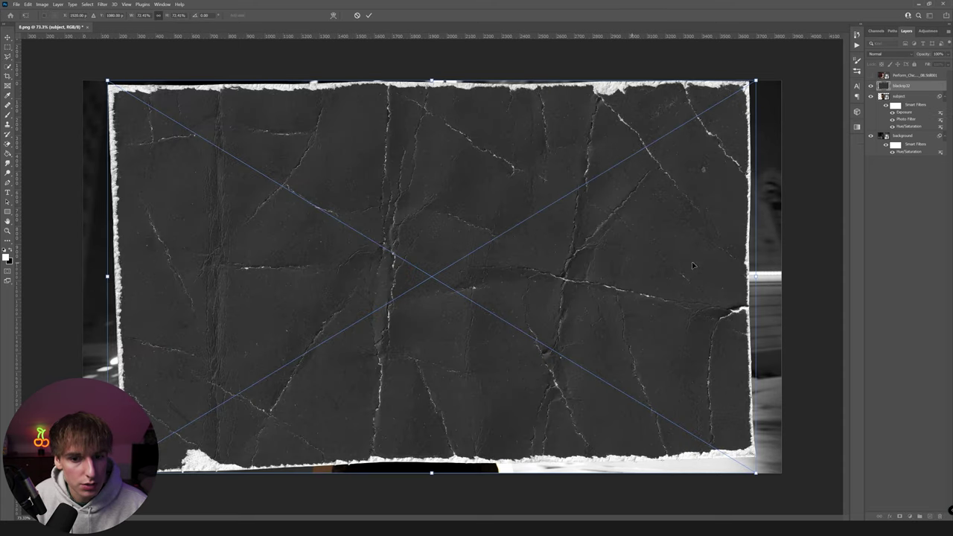
{"action": "left_click_drag", "start_coordinate": [759, 278], "coordinate": [828, 278]}
{"action": "left_click_drag", "start_coordinate": [740, 278], "coordinate": [718, 280]}
{"action": "key", "text": "Return"}
{"action": "left_click_drag", "start_coordinate": [901, 86], "coordinate": [898, 130]}
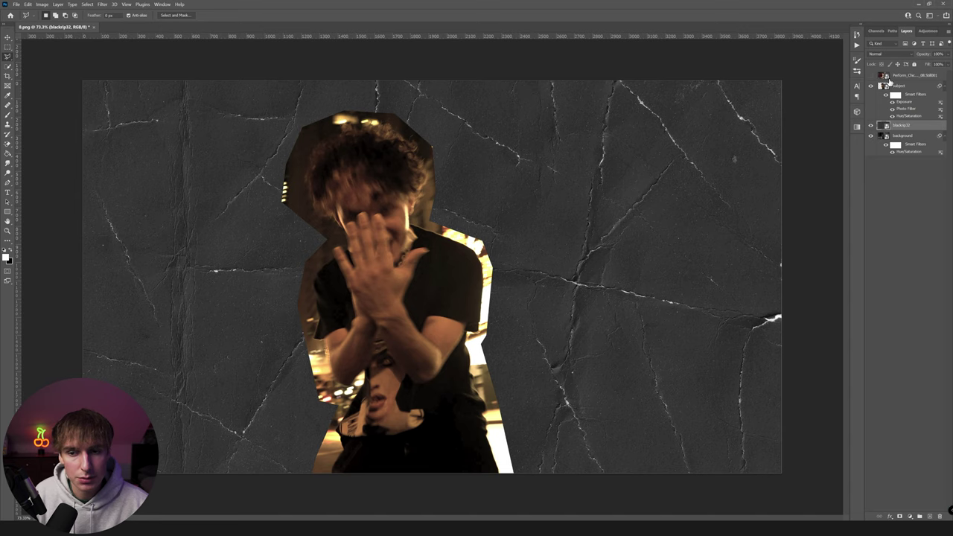
Set the blackrip32 texture layer's blend mode to Screen and convert the layer to a smart object.
{"action": "left_click", "coordinate": [883, 55]}
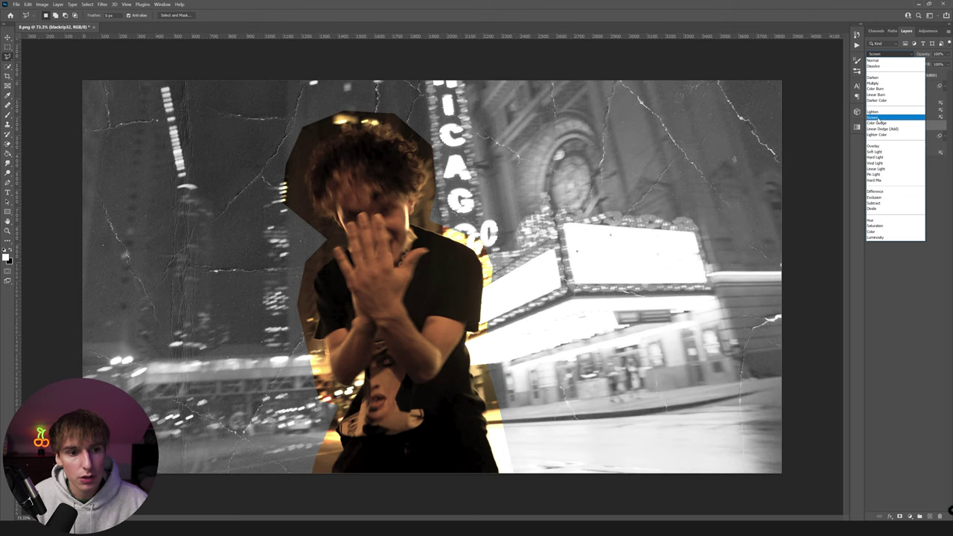
{"action": "left_click", "coordinate": [875, 117]}
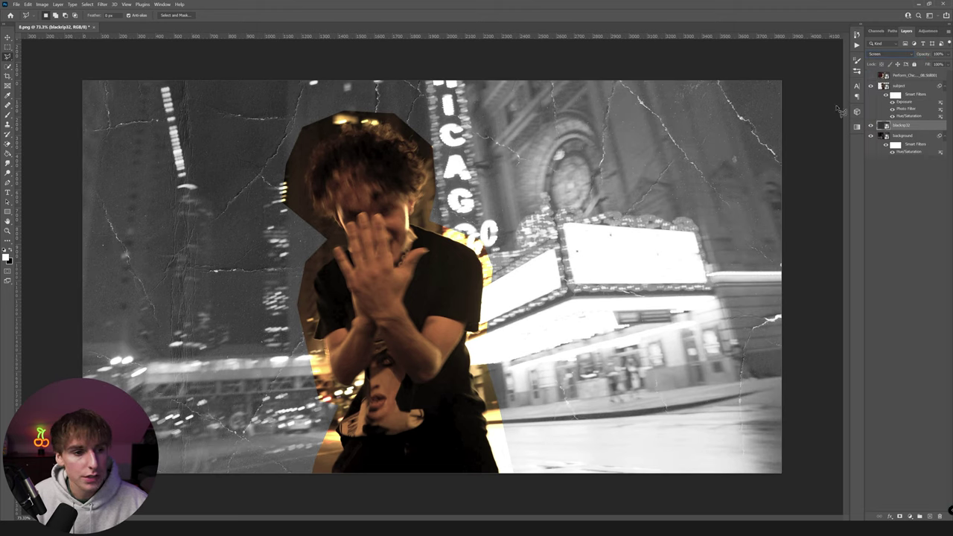
{"action": "right_click", "coordinate": [916, 128]}
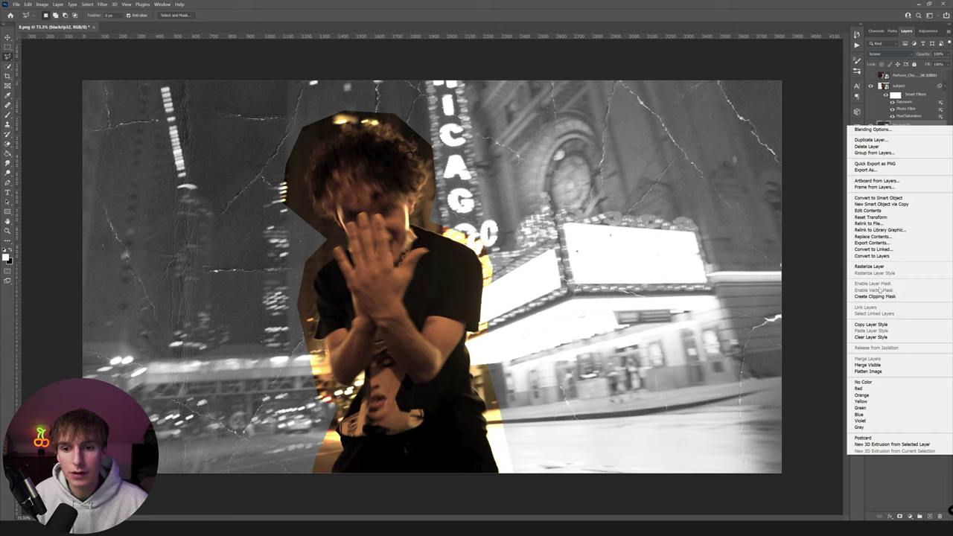
{"action": "left_click", "coordinate": [878, 198]}
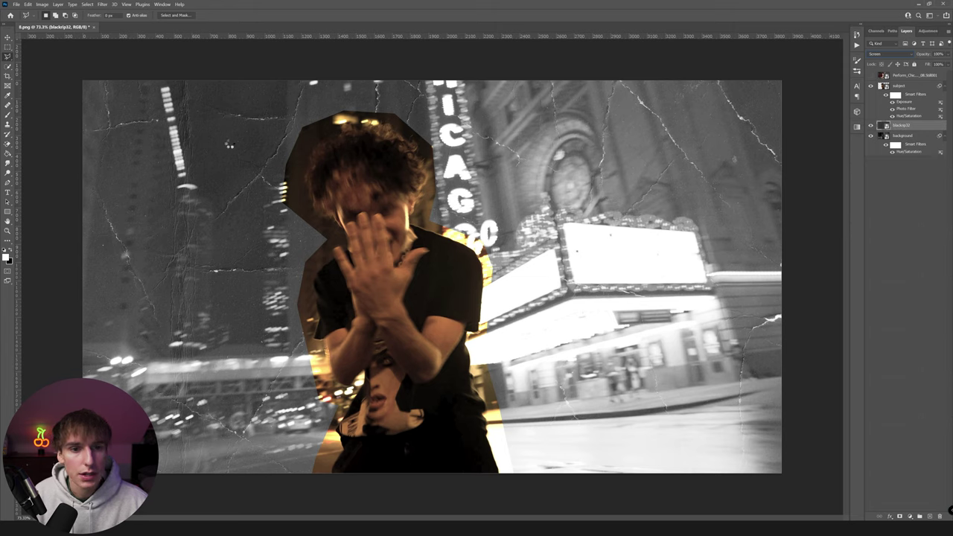
Apply a Curves adjustment with an S-curve to the blackrip32 texture, mapping input 67 to output 49 and input 189 to output 211.
{"action": "left_click", "coordinate": [43, 4]}
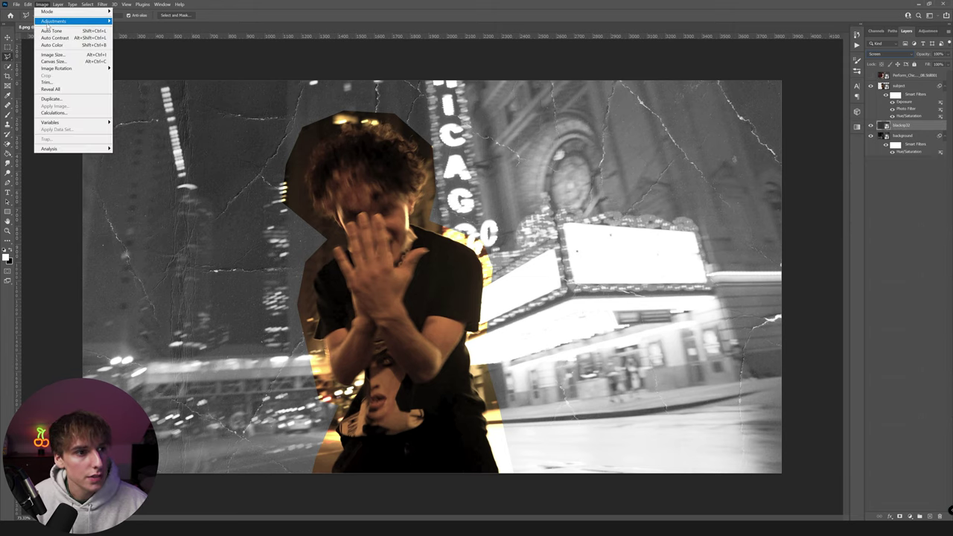
{"action": "mouse_move", "coordinate": [48, 23]}
{"action": "left_click", "coordinate": [131, 35]}
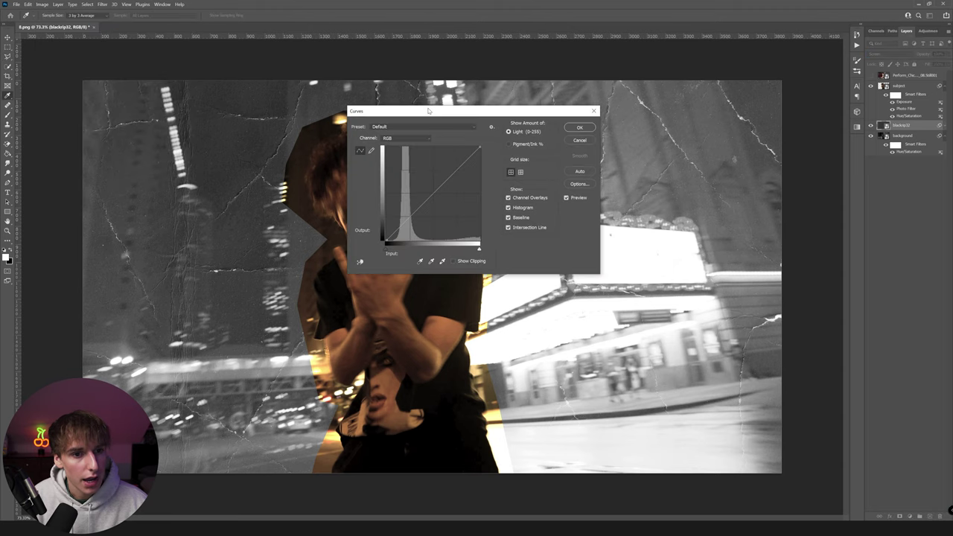
{"action": "left_click_drag", "start_coordinate": [428, 110], "coordinate": [573, 98]}
{"action": "mouse_move", "coordinate": [554, 204]}
{"action": "left_mouse_down"}
{"action": "mouse_move", "coordinate": [558, 215]}
{"action": "mouse_move", "coordinate": [550, 180]}
{"action": "mouse_move", "coordinate": [556, 210]}
{"action": "left_mouse_up"}
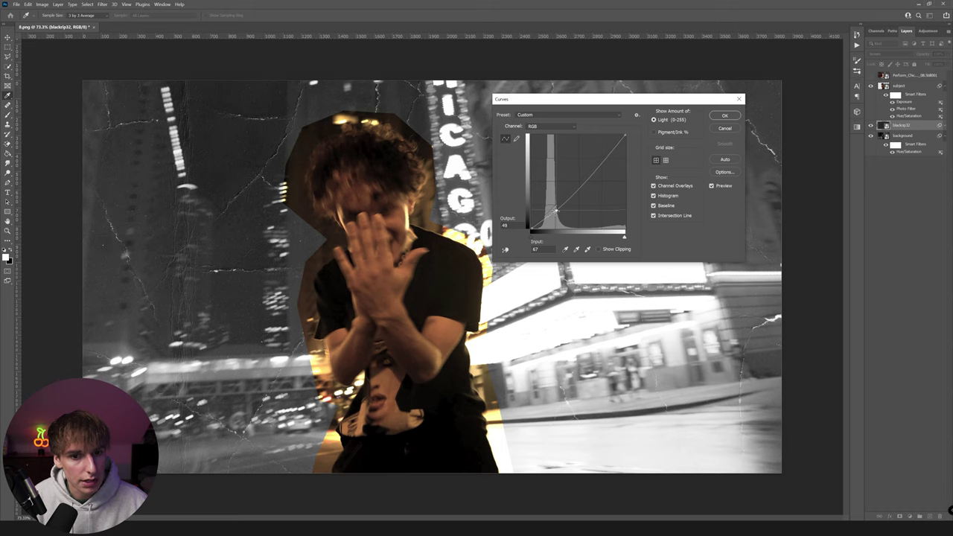
{"action": "left_click_drag", "start_coordinate": [596, 167], "coordinate": [598, 152]}
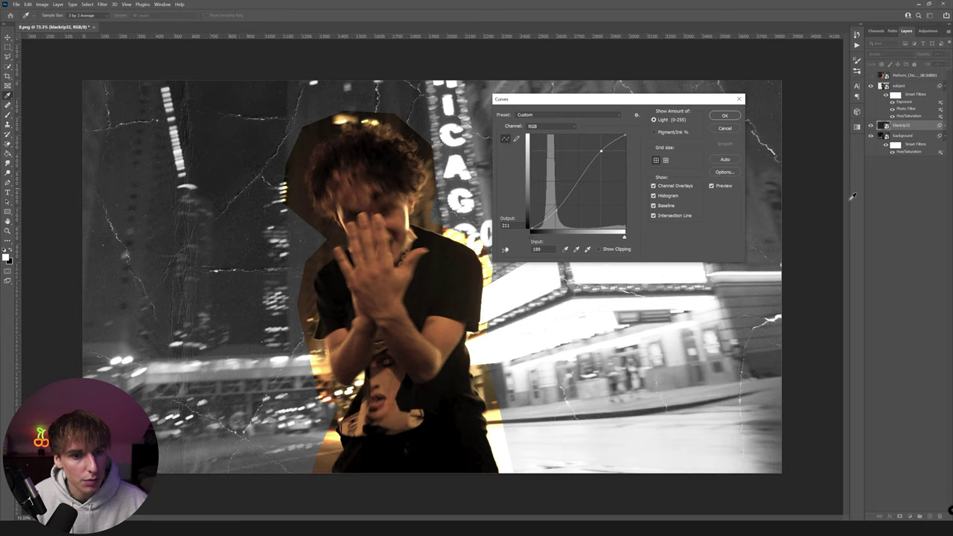
{"action": "key", "text": "Return"}
{"action": "key", "text": "ctrl+0"}
{"action": "scroll", "coordinate": [378, 210], "scroll_direction": "down", "scroll_amount": 1}
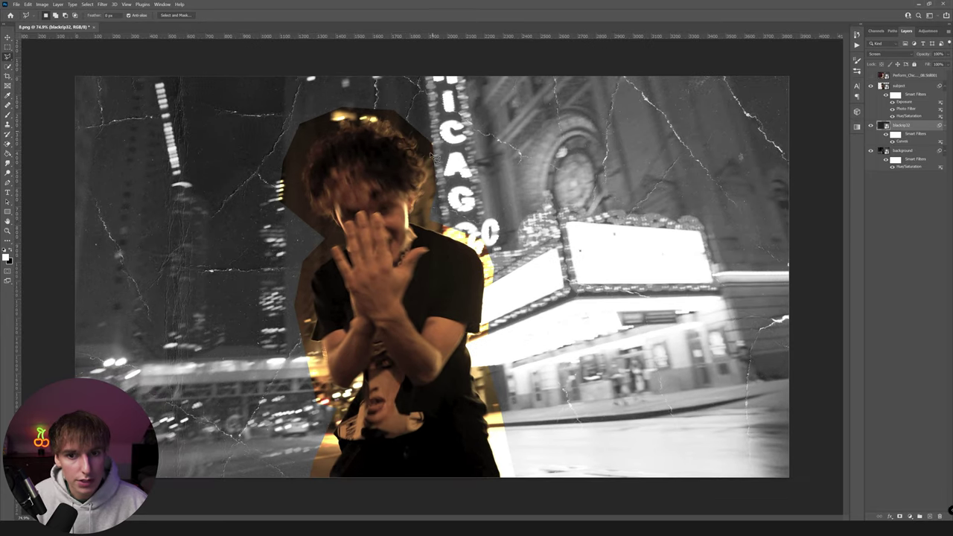
Apply an Add Noise filter to the background layer with amount 17.75%, Uniform distribution and Monochromatic enabled.
{"action": "left_click", "coordinate": [902, 150]}
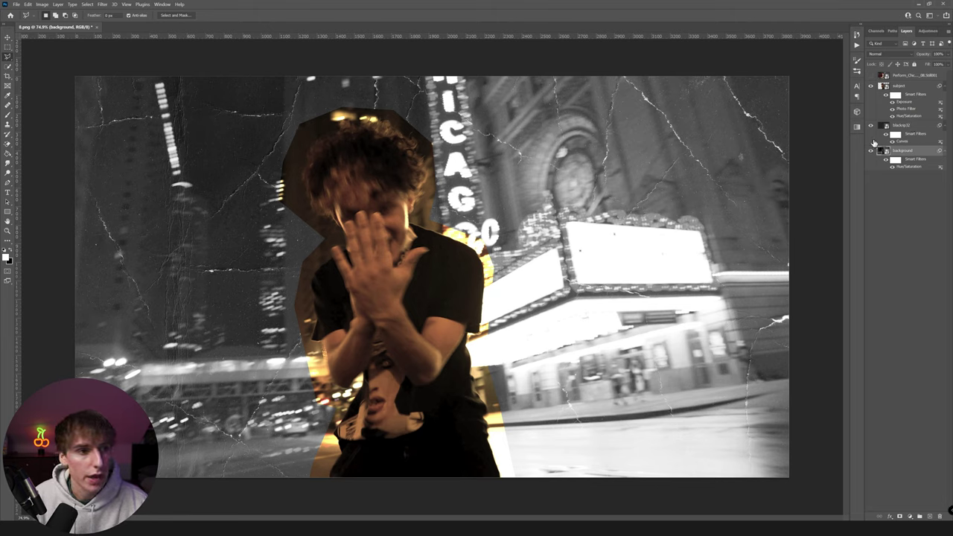
{"action": "left_click", "coordinate": [103, 4]}
{"action": "mouse_move", "coordinate": [117, 114]}
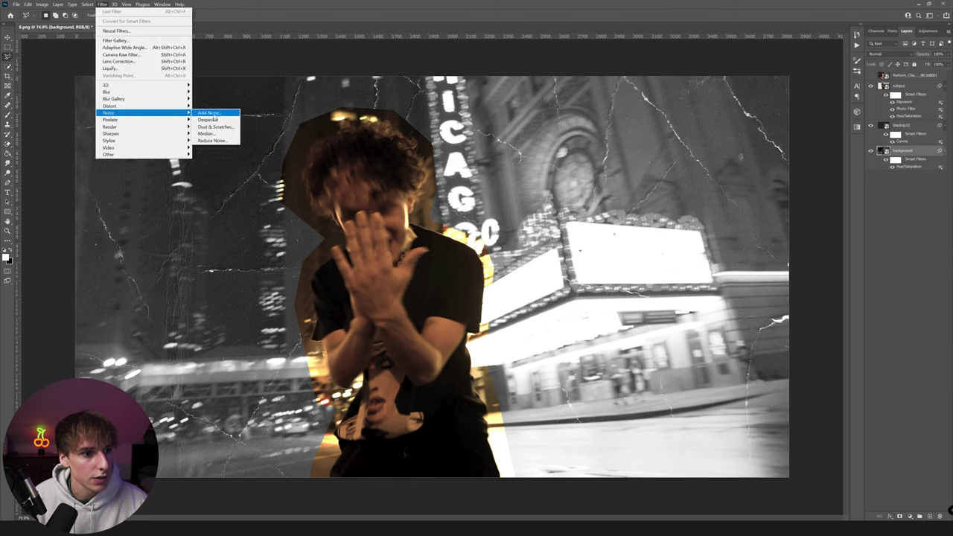
{"action": "left_click", "coordinate": [211, 113]}
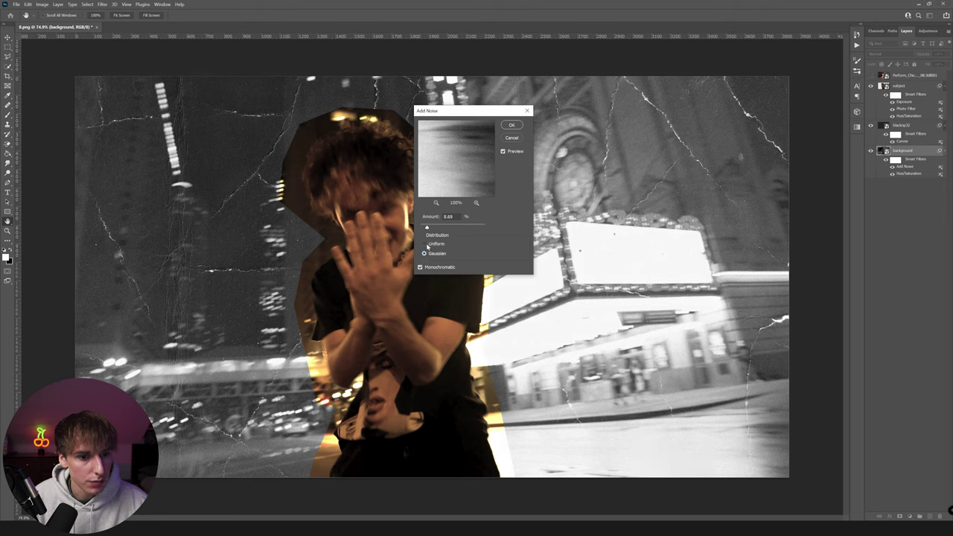
{"action": "left_click", "coordinate": [476, 203]}
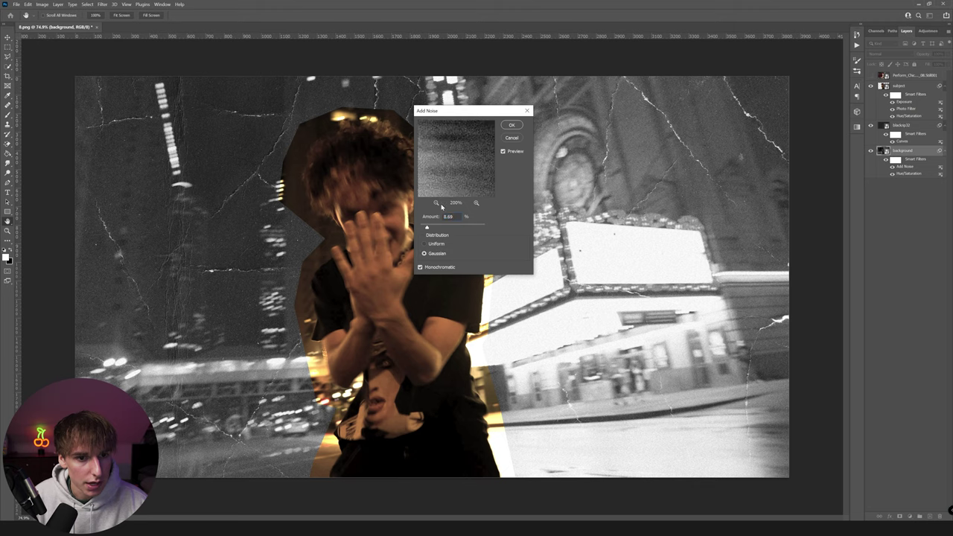
{"action": "left_click", "coordinate": [436, 203]}
{"action": "left_click", "coordinate": [437, 204]}
{"action": "left_click", "coordinate": [436, 203]}
{"action": "left_click", "coordinate": [436, 203]}
{"action": "left_click", "coordinate": [436, 203]}
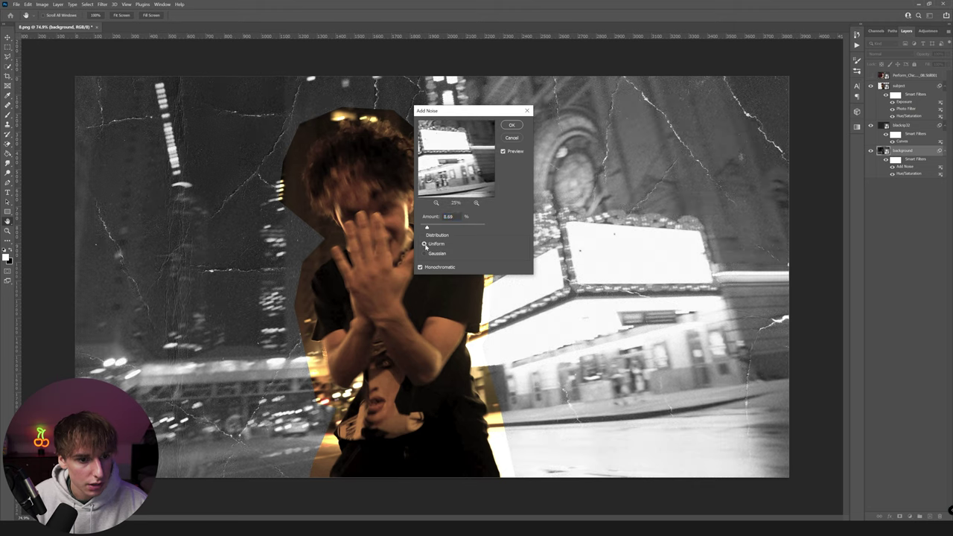
{"action": "left_click_drag", "start_coordinate": [426, 228], "coordinate": [434, 227]}
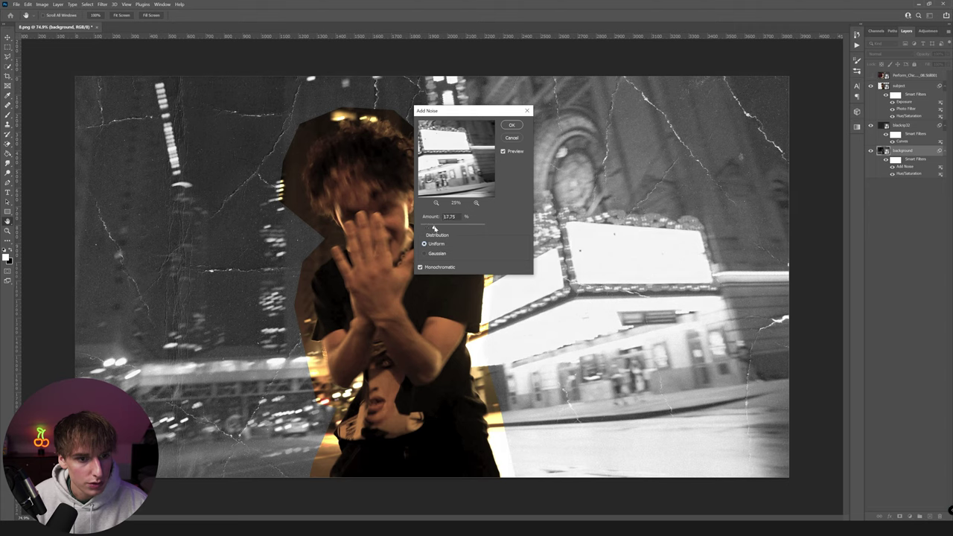
{"action": "left_click", "coordinate": [511, 124]}
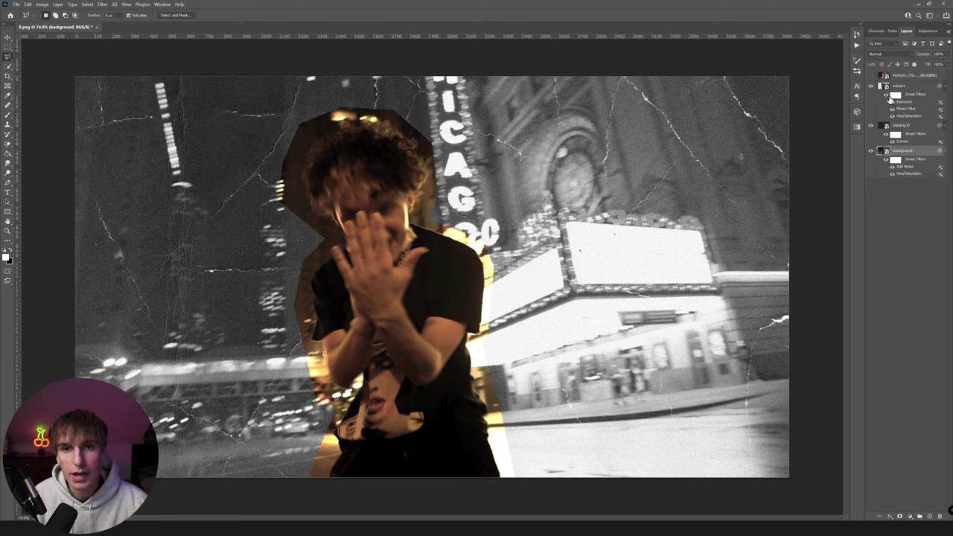
Apply an Add Noise filter to the subject layer with amount 5.44%, Gaussian distribution and Monochromatic enabled.
{"action": "left_click", "coordinate": [919, 87]}
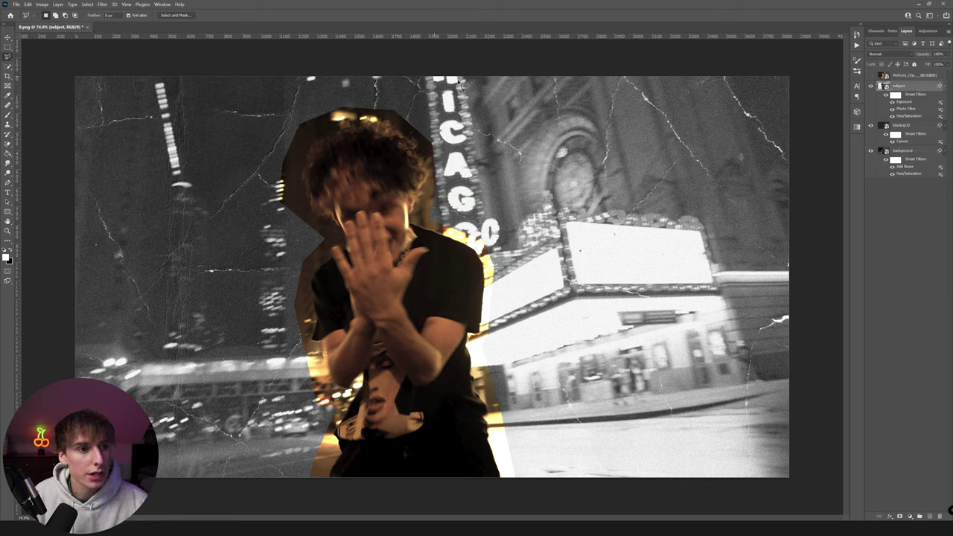
{"action": "left_click", "coordinate": [103, 5]}
{"action": "mouse_move", "coordinate": [115, 116]}
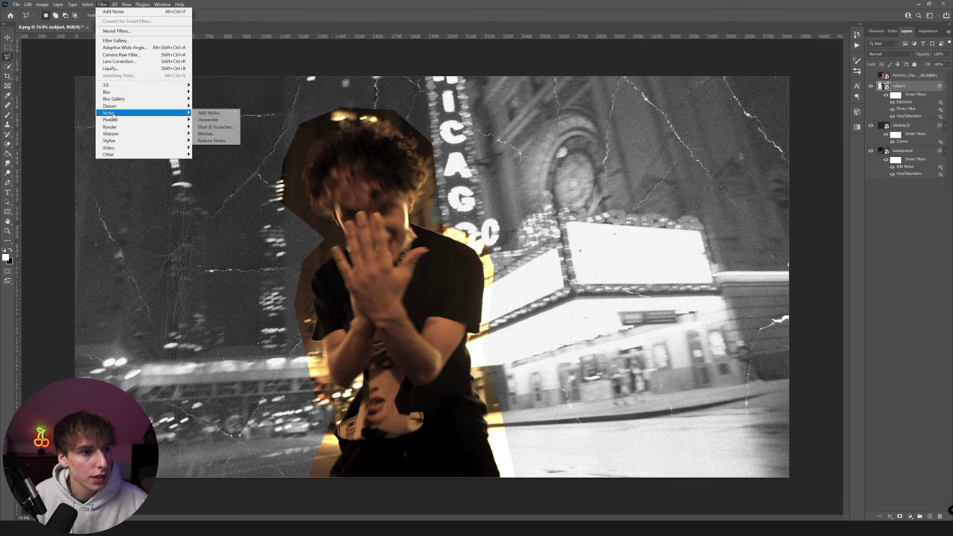
{"action": "left_click", "coordinate": [213, 114]}
{"action": "left_click", "coordinate": [429, 254]}
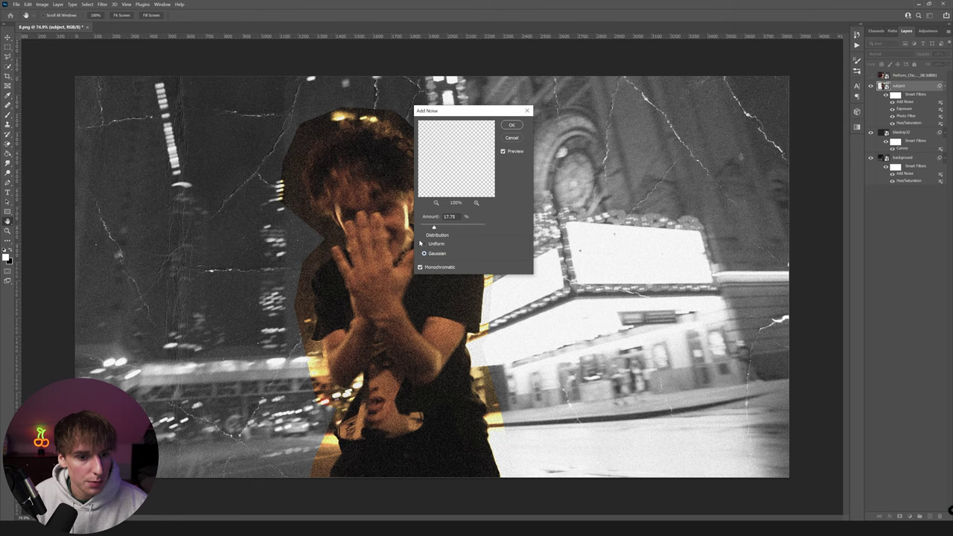
{"action": "left_click_drag", "start_coordinate": [434, 228], "coordinate": [424, 227]}
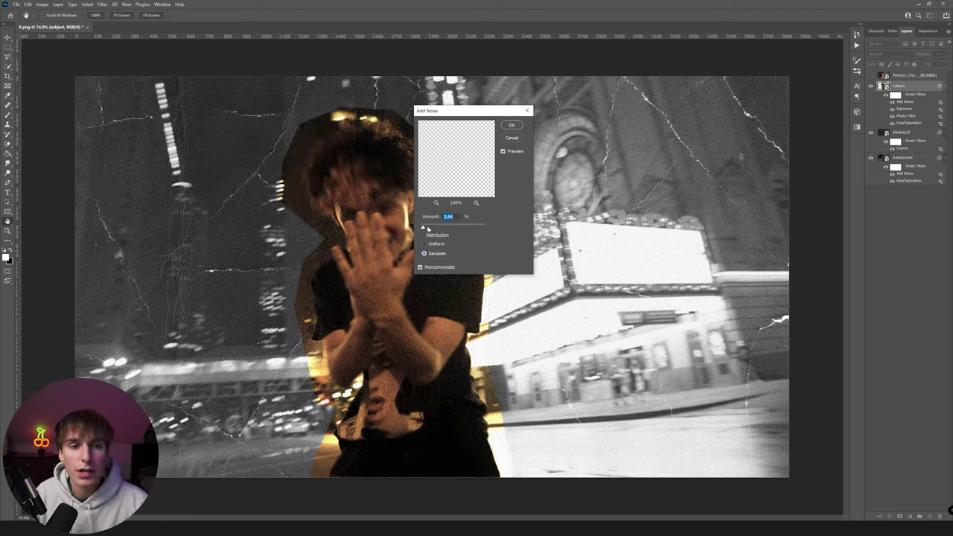
{"action": "left_click", "coordinate": [512, 127]}
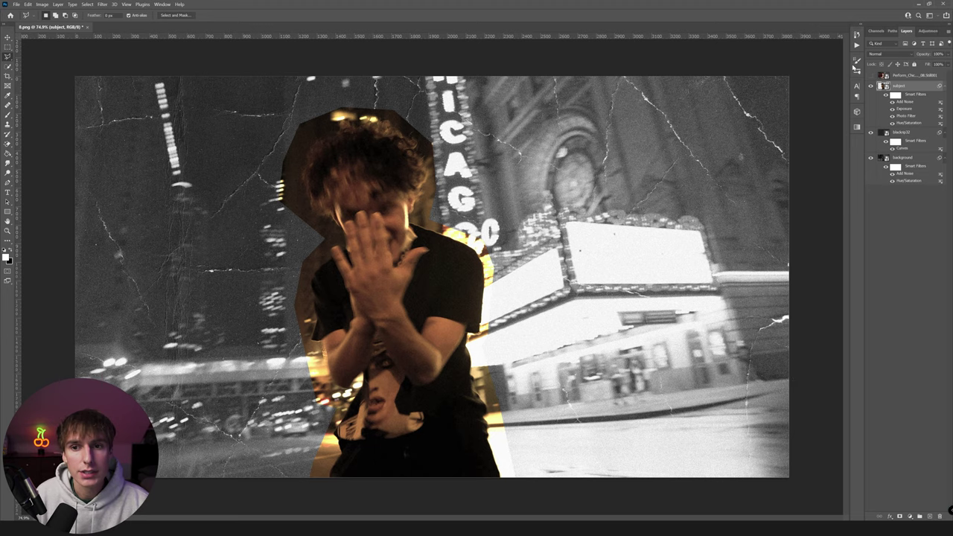
{"action": "left_click", "coordinate": [870, 76]}
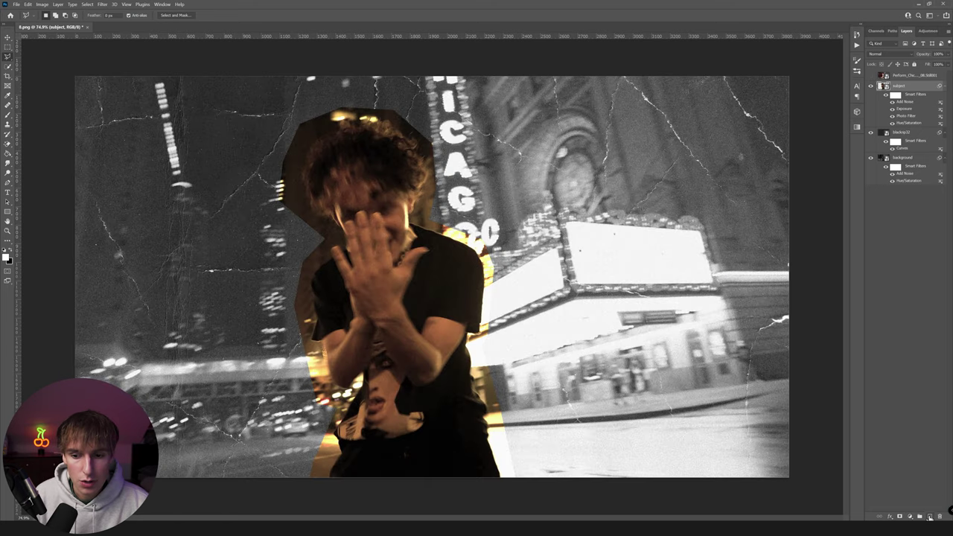
Add a new empty layer above the subject layer and name it black.
{"action": "left_click", "coordinate": [928, 516]}
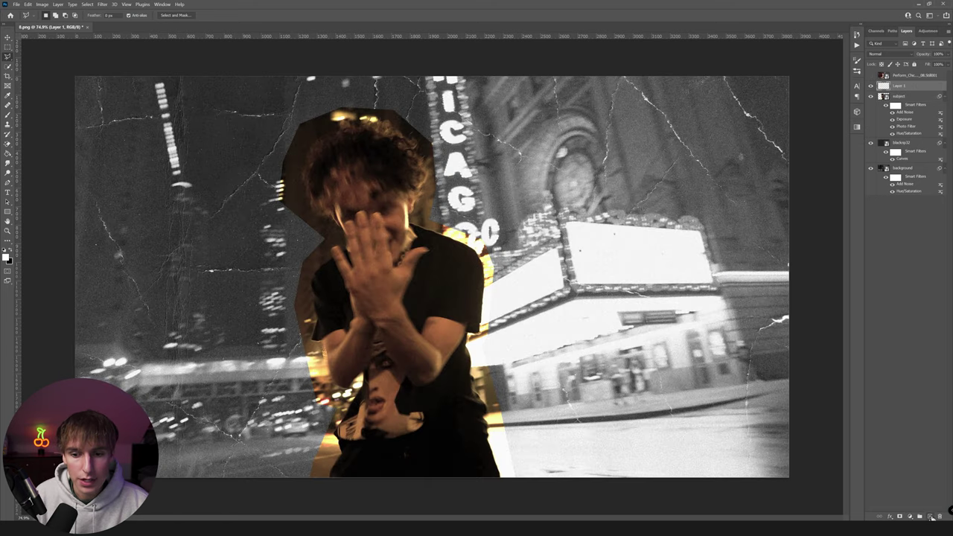
{"action": "double_click", "coordinate": [901, 86]}
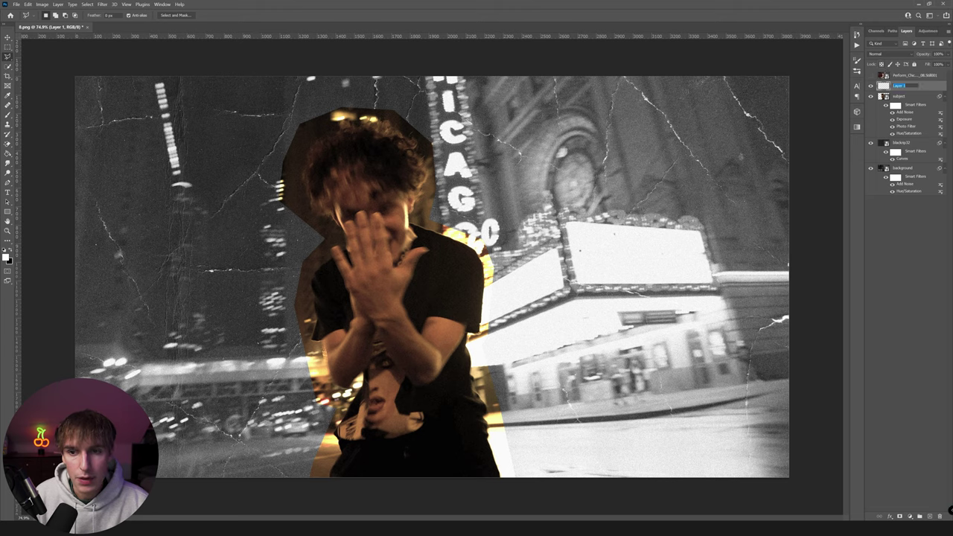
{"action": "type", "text": "h"}
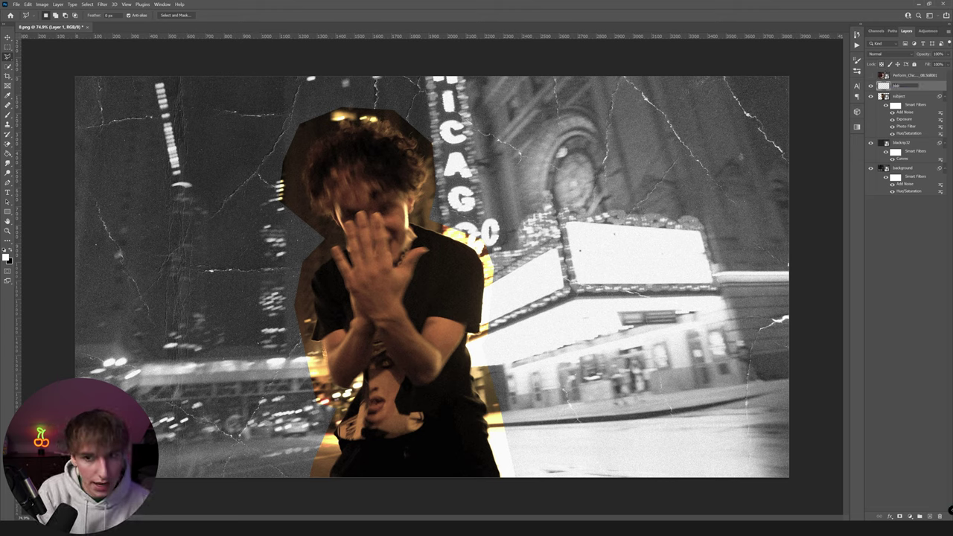
{"action": "key", "text": "Return"}
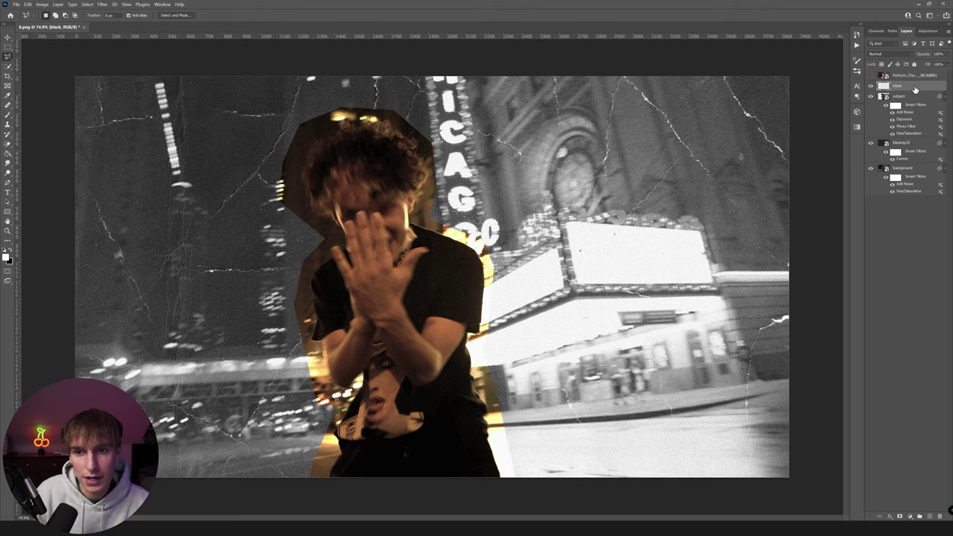
Add two more empty layers above the black layer and name them red and white, with white uppermost.
{"action": "left_click", "coordinate": [929, 516]}
{"action": "left_click", "coordinate": [929, 516]}
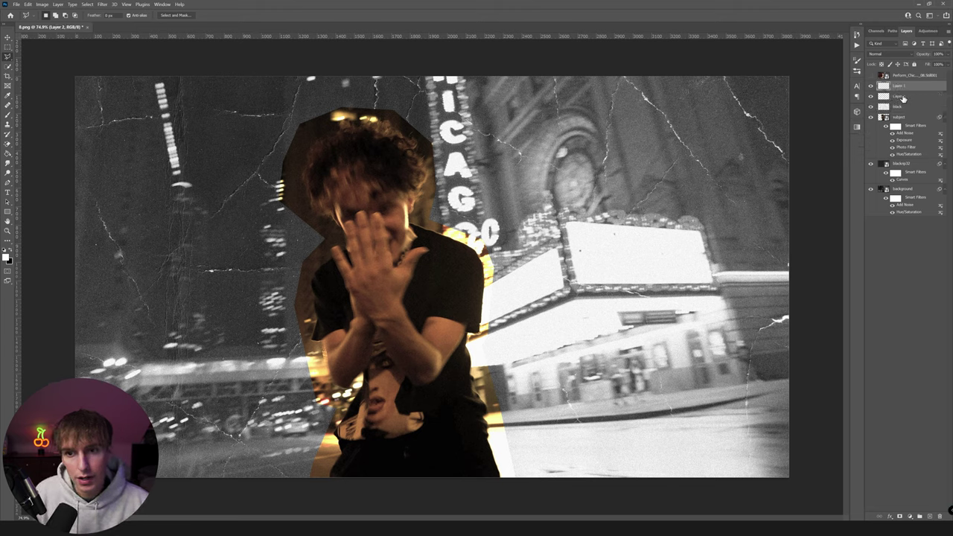
{"action": "double_click", "coordinate": [903, 97]}
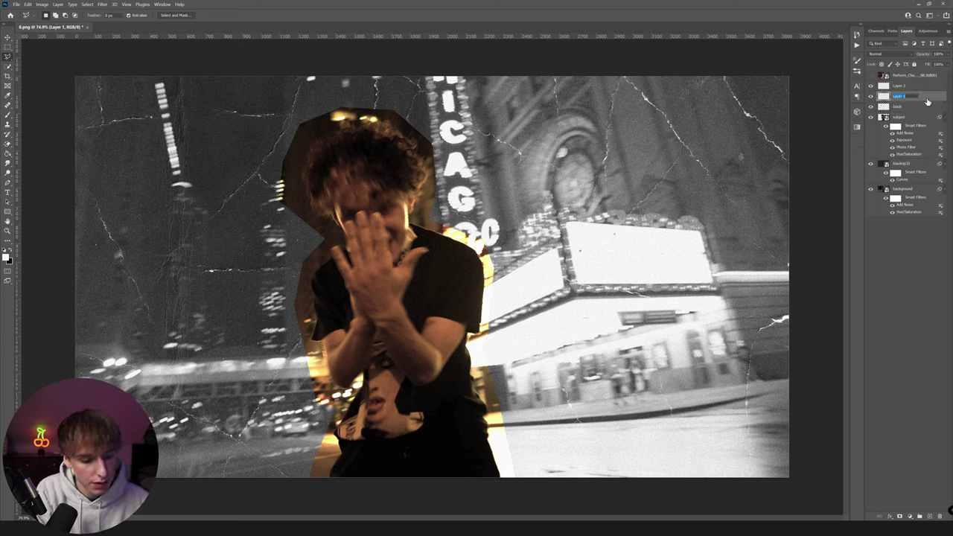
{"action": "type", "text": "red"}
{"action": "key", "text": "Return"}
{"action": "double_click", "coordinate": [899, 86]}
{"action": "type", "text": "white"}
Select the black layer and choose the Kyle's Paintbox - Big Streak brush from the megapack Paintbox set at 250 px.
{"action": "left_click", "coordinate": [897, 106]}
{"action": "key", "text": "b"}
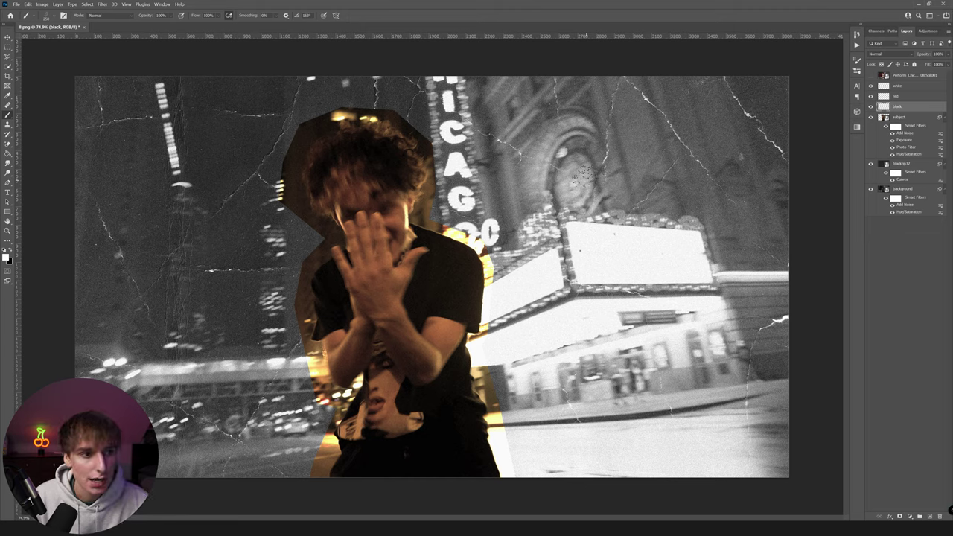
{"action": "left_click", "coordinate": [51, 16]}
{"action": "scroll", "coordinate": [64, 151], "scroll_direction": "up", "scroll_amount": 2}
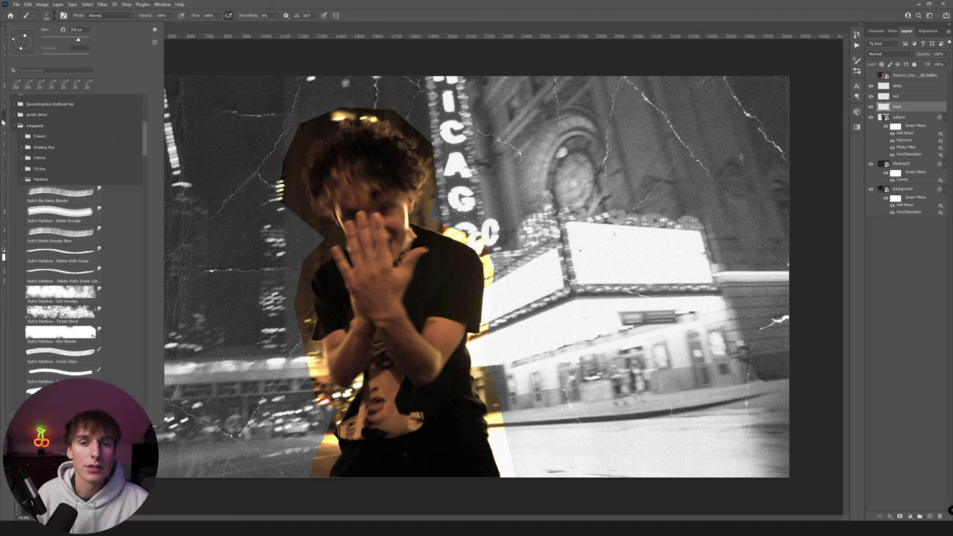
{"action": "scroll", "coordinate": [3, 122], "scroll_direction": "up", "scroll_amount": 1}
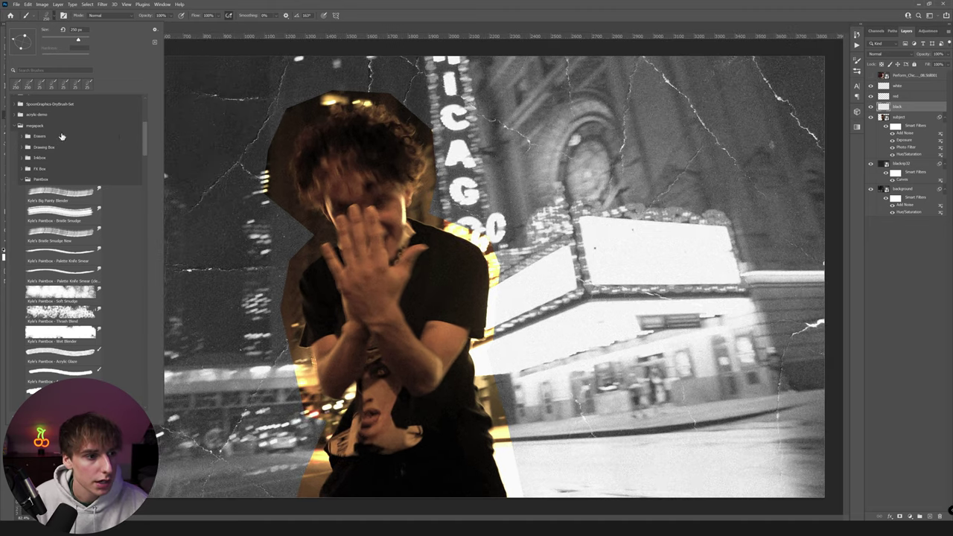
{"action": "scroll", "coordinate": [504, 191], "scroll_direction": "down", "scroll_amount": 2}
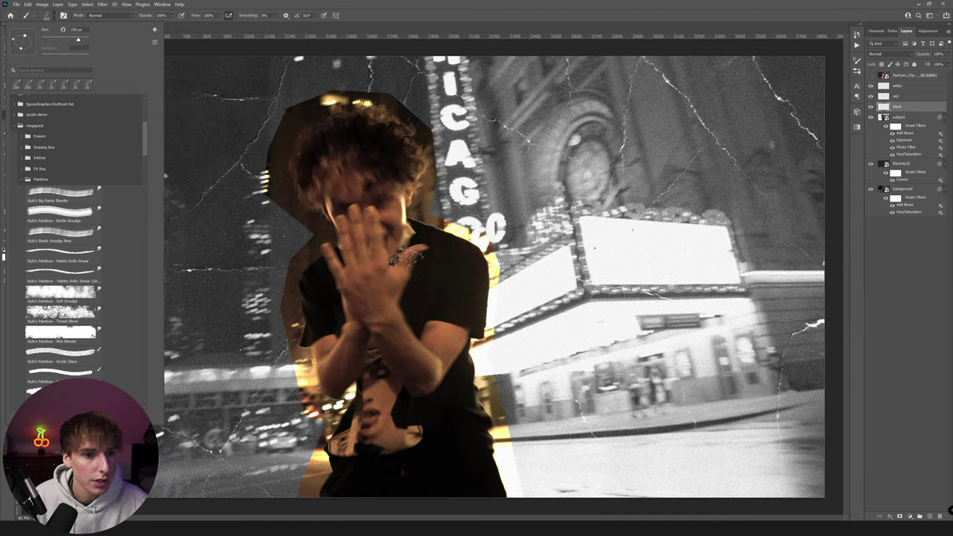
{"action": "scroll", "coordinate": [80, 270], "scroll_direction": "down", "scroll_amount": 3}
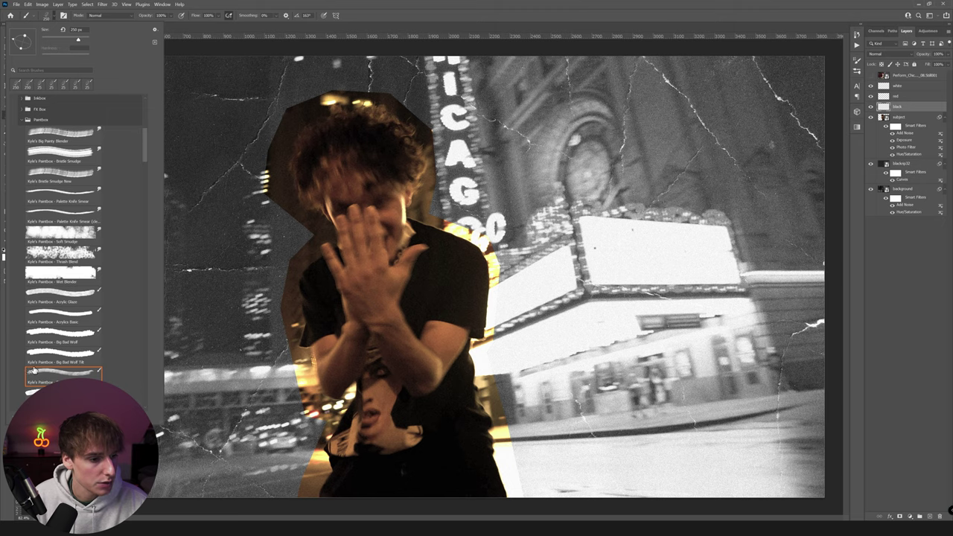
Try a white Big Streak brush stroke from the subject's hair to the marquee, and undo it.
{"action": "mouse_move", "coordinate": [328, 134]}
{"action": "left_mouse_down"}
{"action": "mouse_move", "coordinate": [435, 168]}
{"action": "mouse_move", "coordinate": [707, 223]}
{"action": "left_mouse_up"}
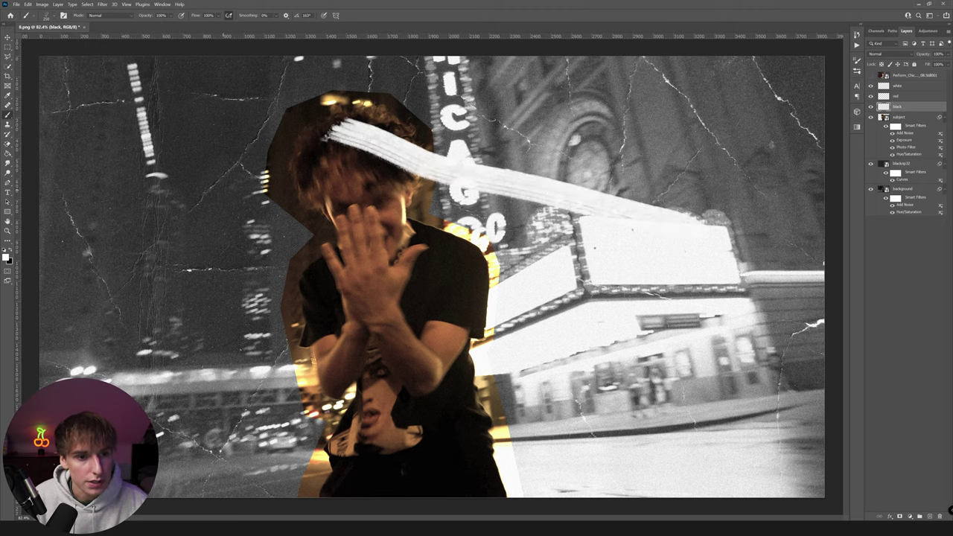
{"action": "key", "text": "ctrl+z"}
Look through the Paintbox brush presets for other stroke styles.
{"action": "left_click", "coordinate": [49, 15]}
{"action": "scroll", "coordinate": [82, 216], "scroll_direction": "down", "scroll_amount": 2}
{"action": "scroll", "coordinate": [82, 216], "scroll_direction": "up", "scroll_amount": 2}
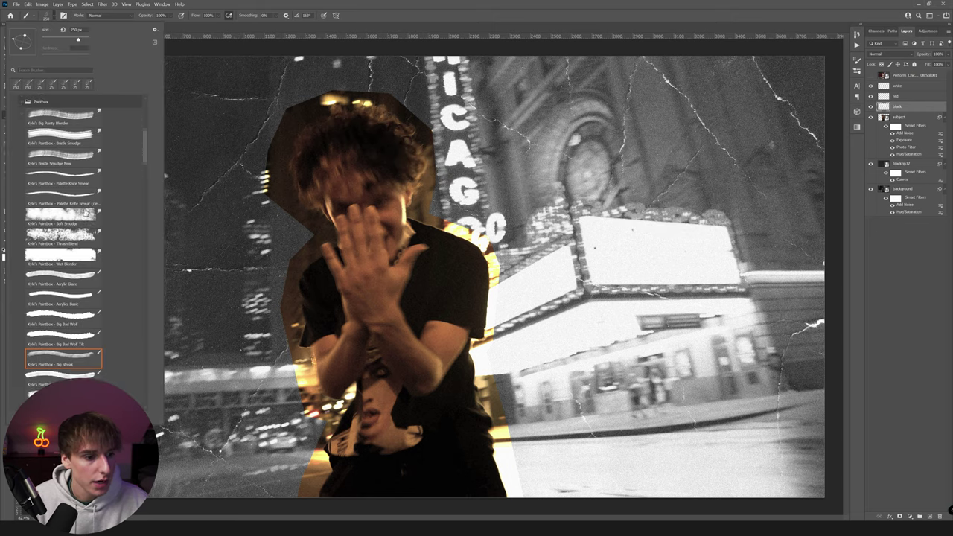
{"action": "scroll", "coordinate": [81, 214], "scroll_direction": "down", "scroll_amount": 10}
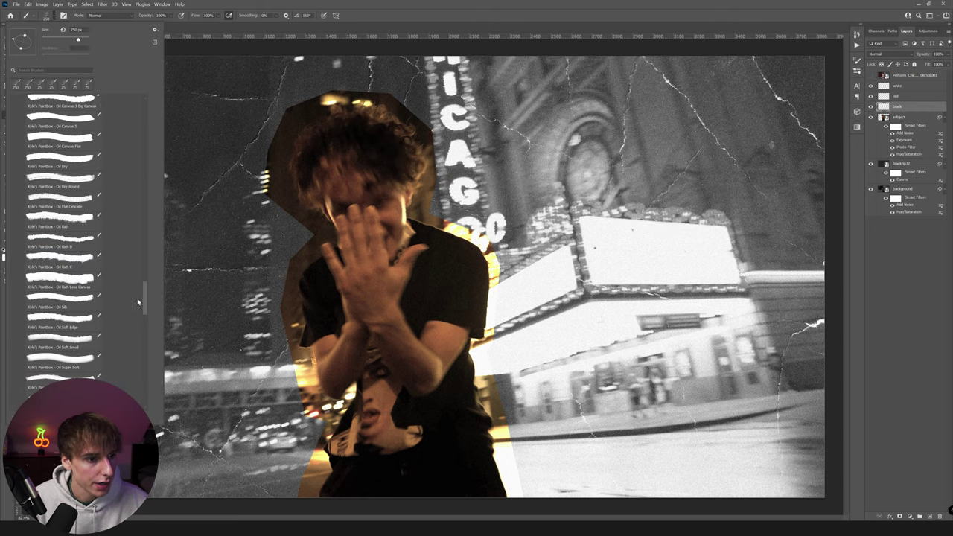
{"action": "scroll", "coordinate": [139, 335], "scroll_direction": "up", "scroll_amount": 10}
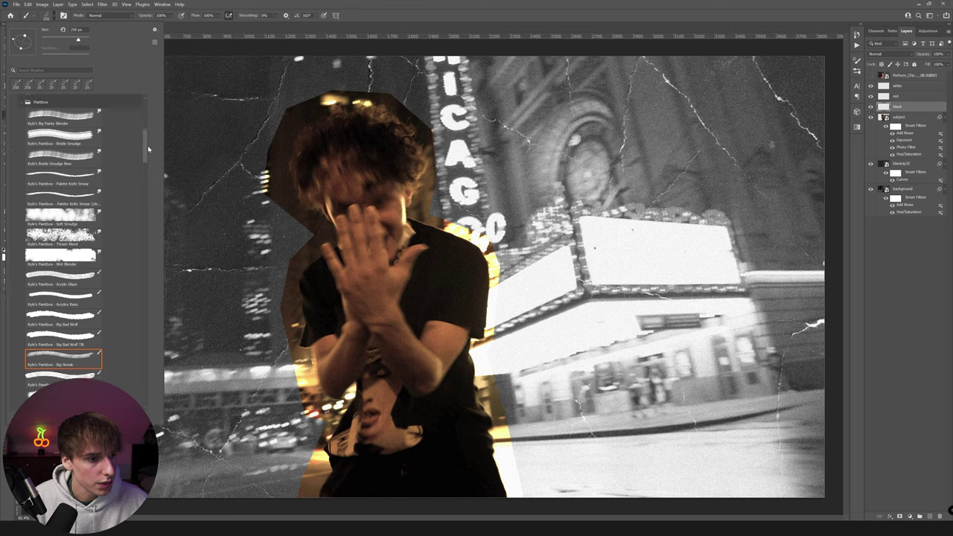
{"action": "key", "text": "Return"}
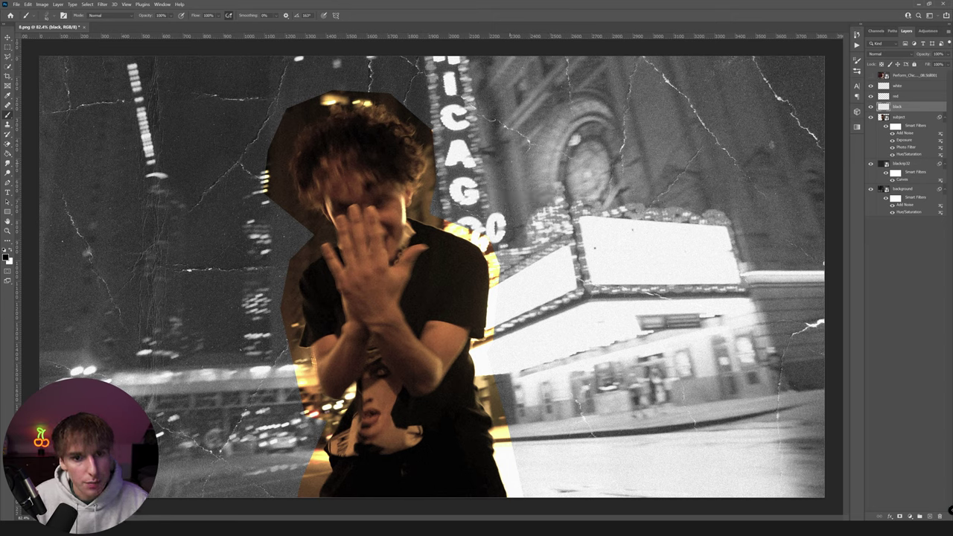
Reduce the brush size for thin outlines and set its smoothing to 12%.
{"action": "left_click", "coordinate": [57, 16]}
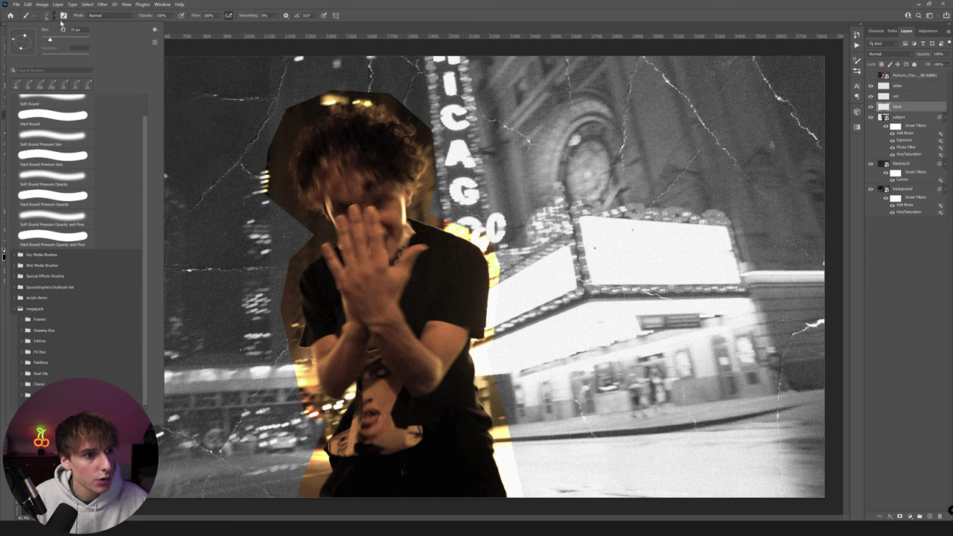
{"action": "left_click", "coordinate": [45, 40]}
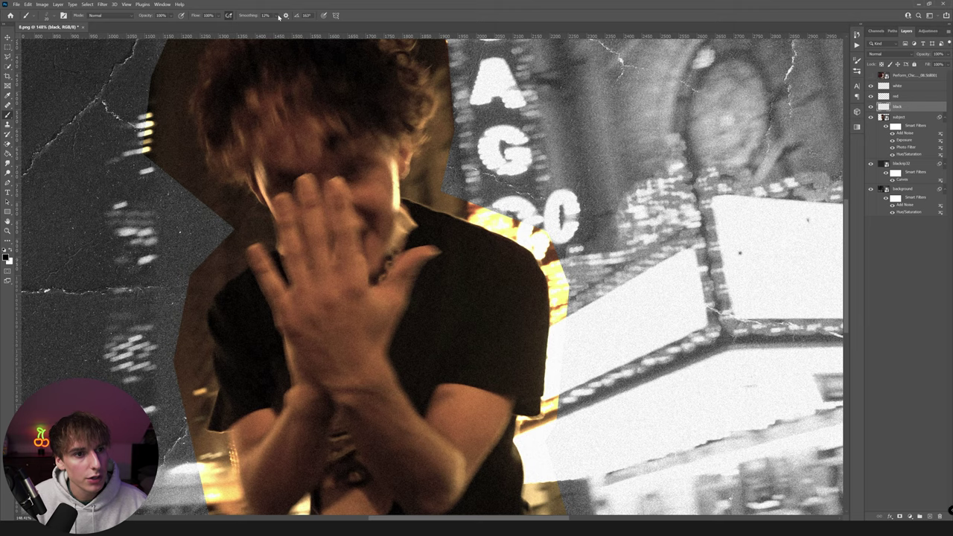
{"action": "left_click", "coordinate": [277, 17]}
{"action": "left_click", "coordinate": [278, 17]}
{"action": "left_click_drag", "start_coordinate": [542, 119], "coordinate": [623, 147]}
{"action": "key", "text": "ctrl+z"}
{"action": "mouse_move", "coordinate": [541, 125]}
{"action": "left_mouse_down"}
{"action": "mouse_move", "coordinate": [613, 131]}
{"action": "mouse_move", "coordinate": [540, 135]}
{"action": "mouse_move", "coordinate": [560, 140]}
{"action": "mouse_move", "coordinate": [589, 199]}
{"action": "mouse_move", "coordinate": [627, 203]}
{"action": "mouse_move", "coordinate": [647, 227]}
{"action": "mouse_move", "coordinate": [637, 239]}
{"action": "mouse_move", "coordinate": [682, 244]}
{"action": "mouse_move", "coordinate": [653, 273]}
{"action": "mouse_move", "coordinate": [623, 344]}
{"action": "mouse_move", "coordinate": [613, 418]}
{"action": "mouse_move", "coordinate": [640, 426]}
{"action": "mouse_move", "coordinate": [665, 407]}
{"action": "mouse_move", "coordinate": [702, 356]}
{"action": "left_mouse_up"}
{"action": "left_click_drag", "start_coordinate": [683, 291], "coordinate": [738, 282]}
{"action": "key", "text": "ctrl+z"}
{"action": "key", "text": "ctrl+z"}
{"action": "key", "text": "ctrl+z"}
Trace the shoulder and sleeve of the shirt beside the marquee with thin black strokes on the black layer.
{"action": "mouse_move", "coordinate": [420, 206]}
{"action": "left_mouse_down"}
{"action": "mouse_move", "coordinate": [542, 250]}
{"action": "mouse_move", "coordinate": [544, 409]}
{"action": "mouse_move", "coordinate": [505, 414]}
{"action": "left_mouse_up"}
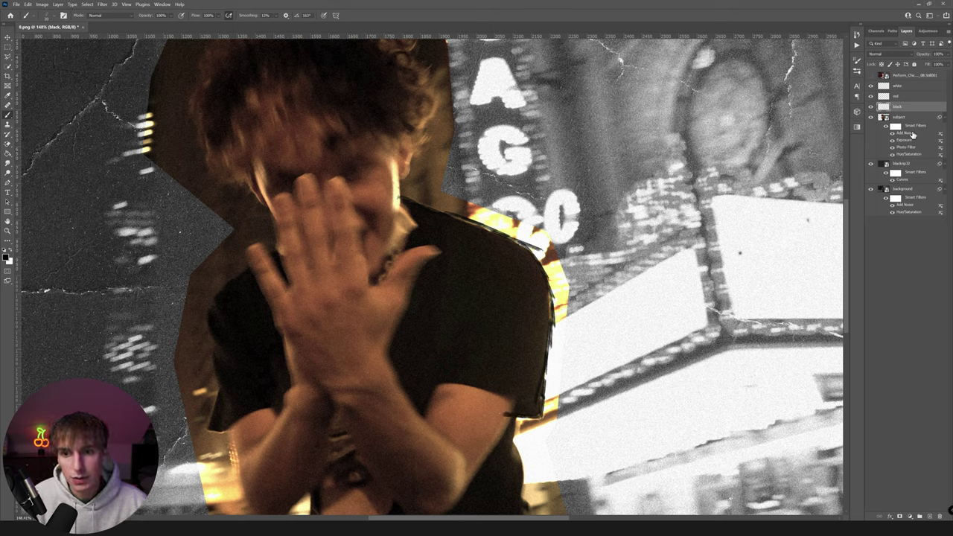
Raise the exposure in the subject layer's Exposure smart filter to +2.35.
{"action": "double_click", "coordinate": [906, 132]}
{"action": "key", "text": "Escape"}
{"action": "double_click", "coordinate": [903, 141]}
{"action": "left_click", "coordinate": [509, 206]}
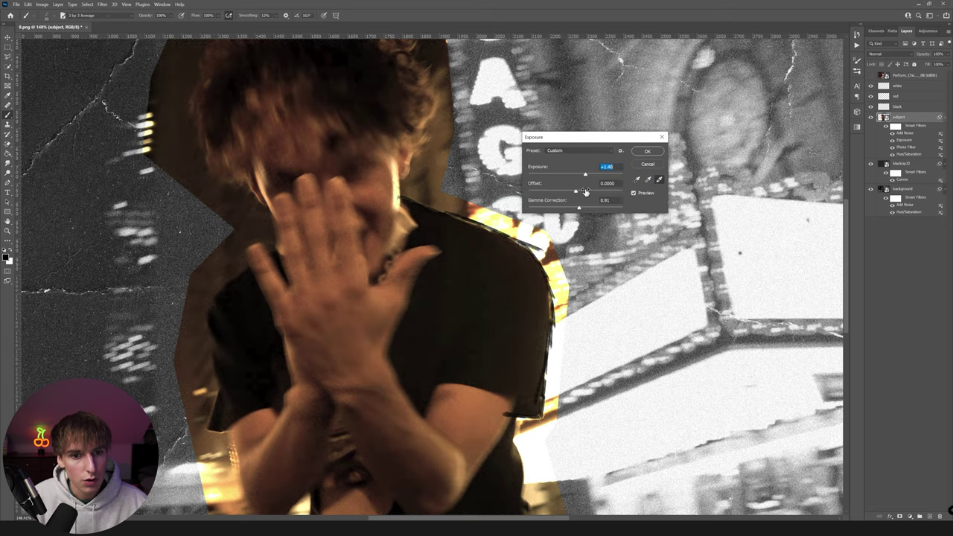
{"action": "left_click_drag", "start_coordinate": [586, 176], "coordinate": [592, 176]}
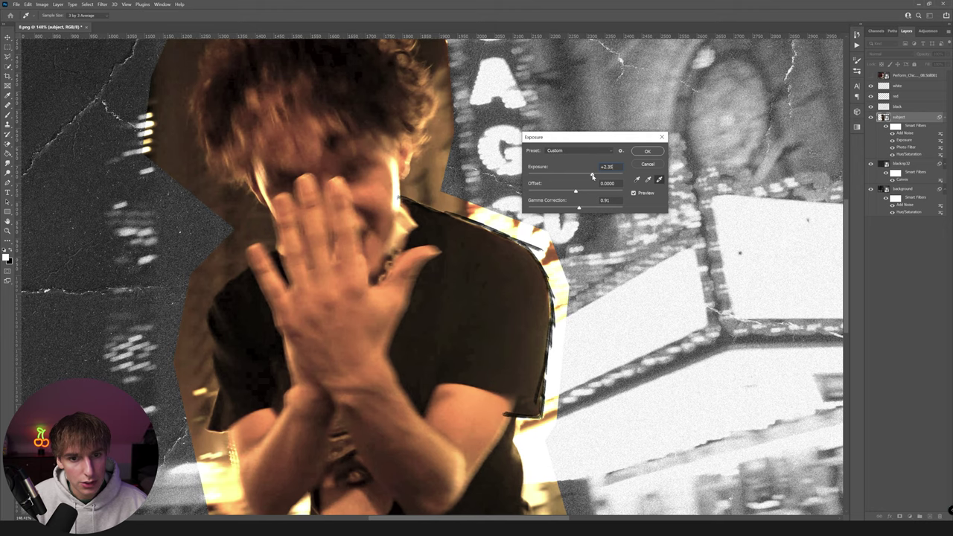
{"action": "left_click", "coordinate": [647, 151]}
On the black layer, outline the crossed forearm from the sleeve around the elbow up to the hand and little finger.
{"action": "left_click", "coordinate": [901, 106]}
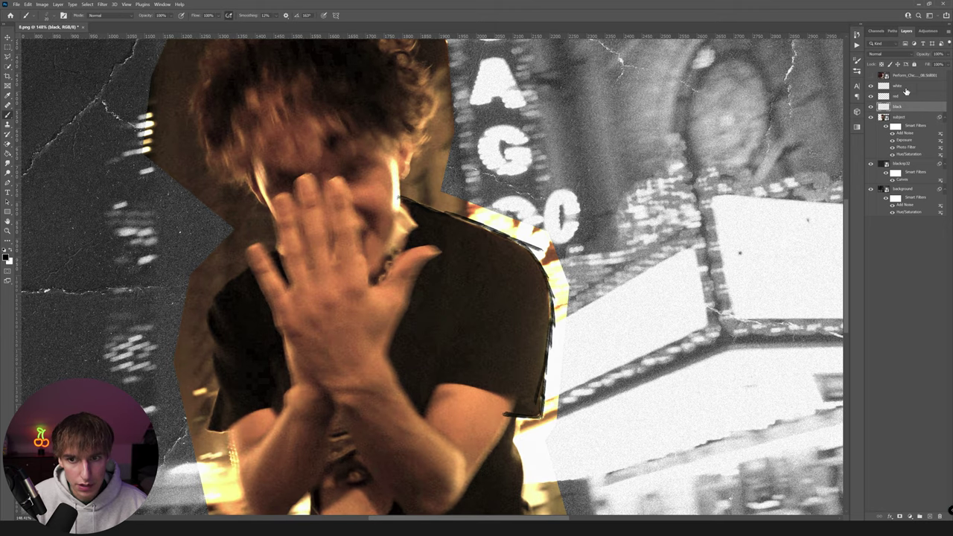
{"action": "left_click_drag", "start_coordinate": [509, 417], "coordinate": [457, 504]}
{"action": "left_click_drag", "start_coordinate": [845, 242], "coordinate": [845, 260]}
{"action": "scroll", "coordinate": [846, 260], "scroll_direction": "down", "scroll_amount": 3}
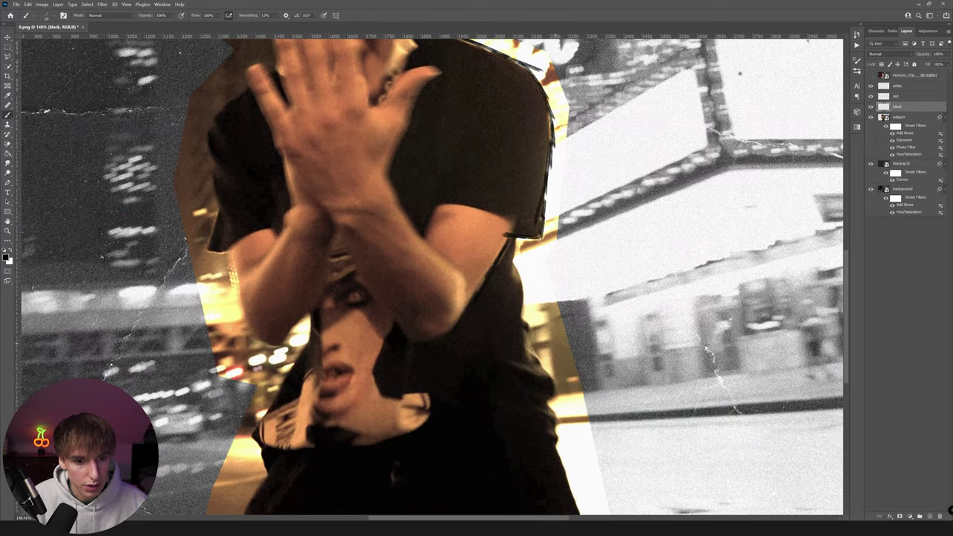
{"action": "mouse_move", "coordinate": [452, 341]}
{"action": "left_mouse_down"}
{"action": "mouse_move", "coordinate": [358, 282]}
{"action": "mouse_move", "coordinate": [374, 298]}
{"action": "mouse_move", "coordinate": [318, 227]}
{"action": "mouse_move", "coordinate": [324, 214]}
{"action": "mouse_move", "coordinate": [276, 140]}
{"action": "left_mouse_up"}
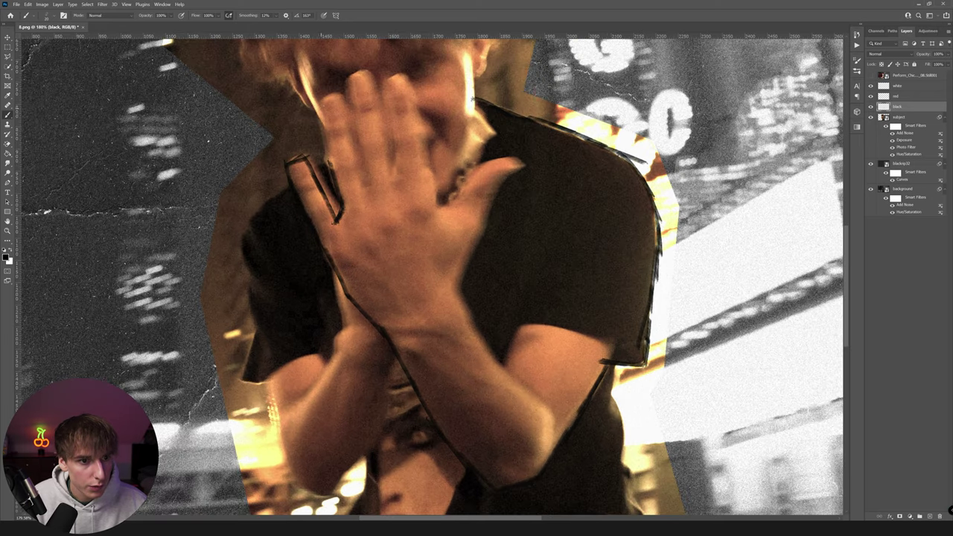
Outline the remaining fingers, the thumb, the inner forearm and the sleeve hem in black.
{"action": "mouse_move", "coordinate": [332, 173]}
{"action": "left_mouse_down"}
{"action": "mouse_move", "coordinate": [319, 101]}
{"action": "mouse_move", "coordinate": [334, 97]}
{"action": "mouse_move", "coordinate": [367, 195]}
{"action": "mouse_move", "coordinate": [356, 82]}
{"action": "left_mouse_up"}
{"action": "key", "text": "ctrl+z"}
{"action": "mouse_move", "coordinate": [361, 147]}
{"action": "left_mouse_down"}
{"action": "mouse_move", "coordinate": [351, 95]}
{"action": "mouse_move", "coordinate": [357, 72]}
{"action": "mouse_move", "coordinate": [367, 73]}
{"action": "mouse_move", "coordinate": [396, 182]}
{"action": "mouse_move", "coordinate": [384, 75]}
{"action": "mouse_move", "coordinate": [402, 72]}
{"action": "mouse_move", "coordinate": [435, 205]}
{"action": "mouse_move", "coordinate": [456, 206]}
{"action": "mouse_move", "coordinate": [492, 165]}
{"action": "mouse_move", "coordinate": [525, 157]}
{"action": "mouse_move", "coordinate": [494, 191]}
{"action": "mouse_move", "coordinate": [482, 238]}
{"action": "left_mouse_up"}
{"action": "mouse_move", "coordinate": [460, 287]}
{"action": "left_mouse_down"}
{"action": "mouse_move", "coordinate": [485, 366]}
{"action": "mouse_move", "coordinate": [510, 374]}
{"action": "mouse_move", "coordinate": [517, 327]}
{"action": "mouse_move", "coordinate": [568, 324]}
{"action": "mouse_move", "coordinate": [646, 345]}
{"action": "left_mouse_up"}
{"action": "scroll", "coordinate": [327, 158], "scroll_direction": "down", "scroll_amount": 3}
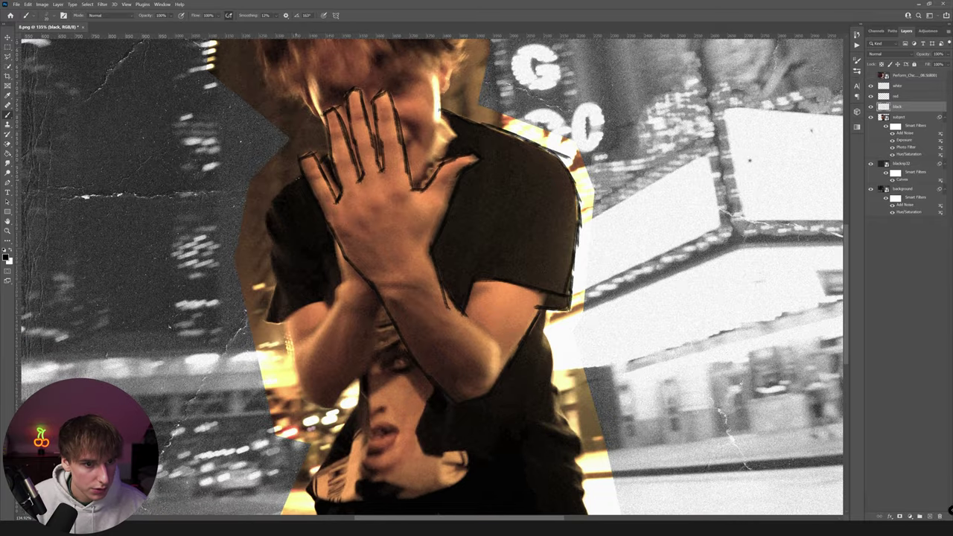
Outline the other shirt sleeve and the second forearm down to its elbow in black.
{"action": "mouse_move", "coordinate": [262, 217]}
{"action": "left_mouse_down"}
{"action": "mouse_move", "coordinate": [274, 255]}
{"action": "mouse_move", "coordinate": [265, 318]}
{"action": "mouse_move", "coordinate": [285, 327]}
{"action": "mouse_move", "coordinate": [320, 411]}
{"action": "mouse_move", "coordinate": [337, 411]}
{"action": "mouse_move", "coordinate": [341, 391]}
{"action": "mouse_move", "coordinate": [361, 378]}
{"action": "mouse_move", "coordinate": [382, 299]}
{"action": "left_mouse_up"}
{"action": "mouse_move", "coordinate": [305, 308]}
{"action": "left_mouse_down"}
{"action": "mouse_move", "coordinate": [335, 305]}
{"action": "mouse_move", "coordinate": [344, 280]}
{"action": "mouse_move", "coordinate": [336, 236]}
{"action": "left_mouse_up"}
{"action": "key", "text": "ctrl+0"}
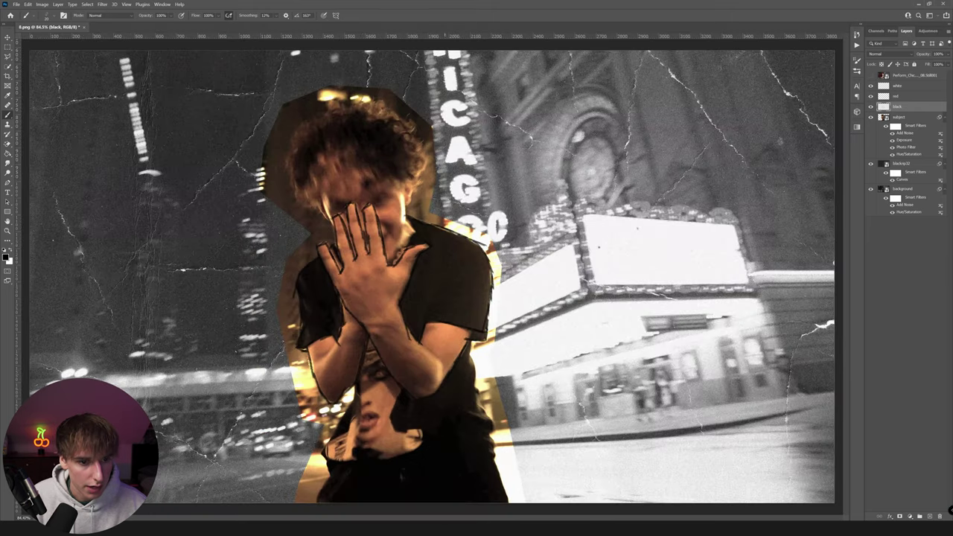
Trace the shirt's side down to the waist, the outline of the hair and both eyes in black.
{"action": "scroll", "coordinate": [487, 442], "scroll_direction": "up", "scroll_amount": 5}
{"action": "key", "text": "h"}
{"action": "mouse_move", "coordinate": [478, 407]}
{"action": "left_mouse_down"}
{"action": "mouse_move", "coordinate": [434, 360]}
{"action": "mouse_move", "coordinate": [495, 429]}
{"action": "left_mouse_up"}
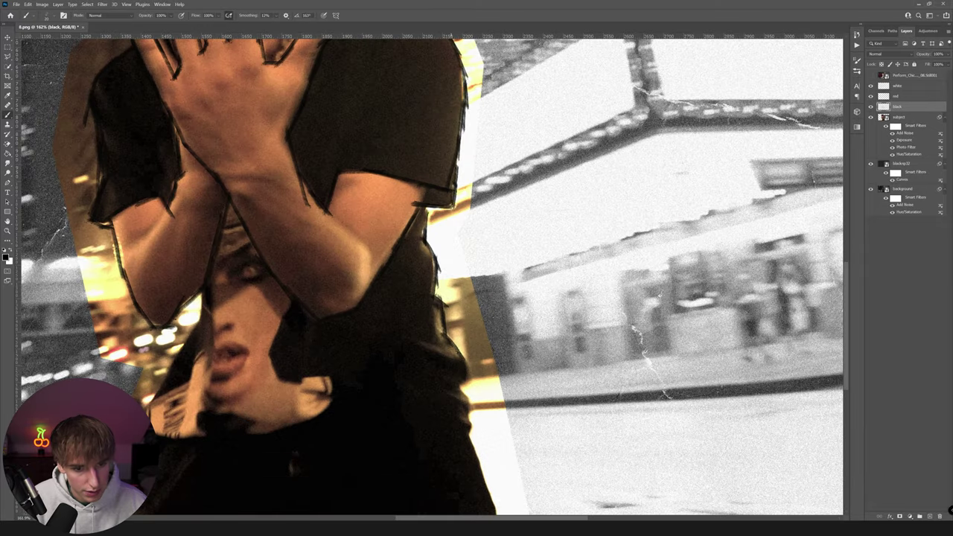
{"action": "left_click_drag", "start_coordinate": [466, 369], "coordinate": [469, 442]}
{"action": "key", "text": "ctrl+0"}
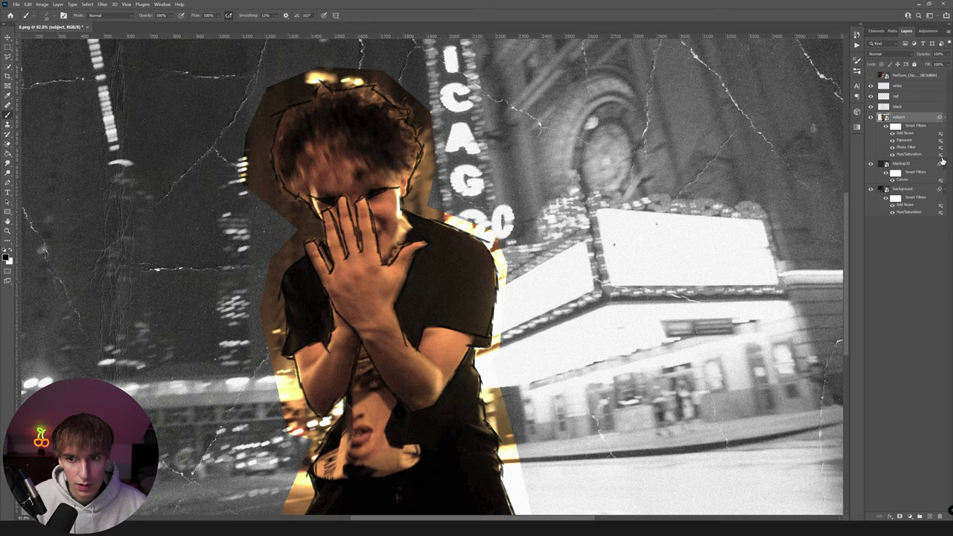
Strongly lower the saturation in the subject layer's Hue/Saturation smart filter.
{"action": "double_click", "coordinate": [904, 154]}
{"action": "left_click", "coordinate": [507, 202]}
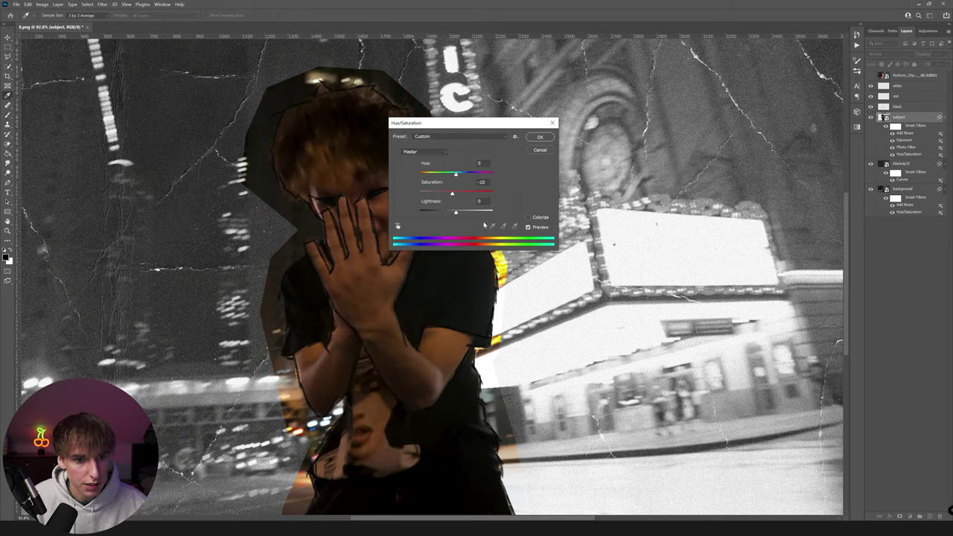
{"action": "left_click", "coordinate": [429, 194]}
{"action": "left_click_drag", "start_coordinate": [430, 194], "coordinate": [425, 194]}
{"action": "key", "text": "Return"}
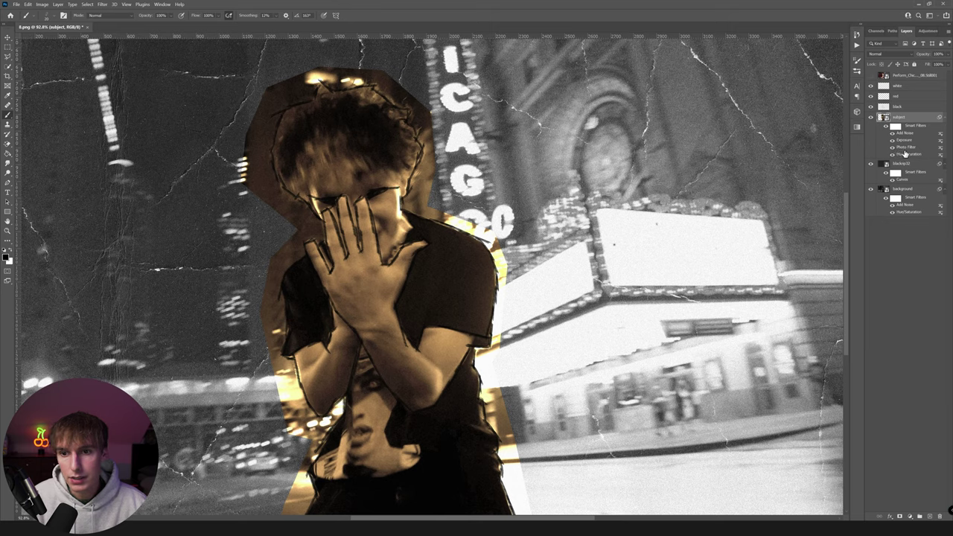
Try the subject's Hue/Saturation filter above the Photo Filter, and restore the original filter order.
{"action": "left_click_drag", "start_coordinate": [907, 155], "coordinate": [905, 146]}
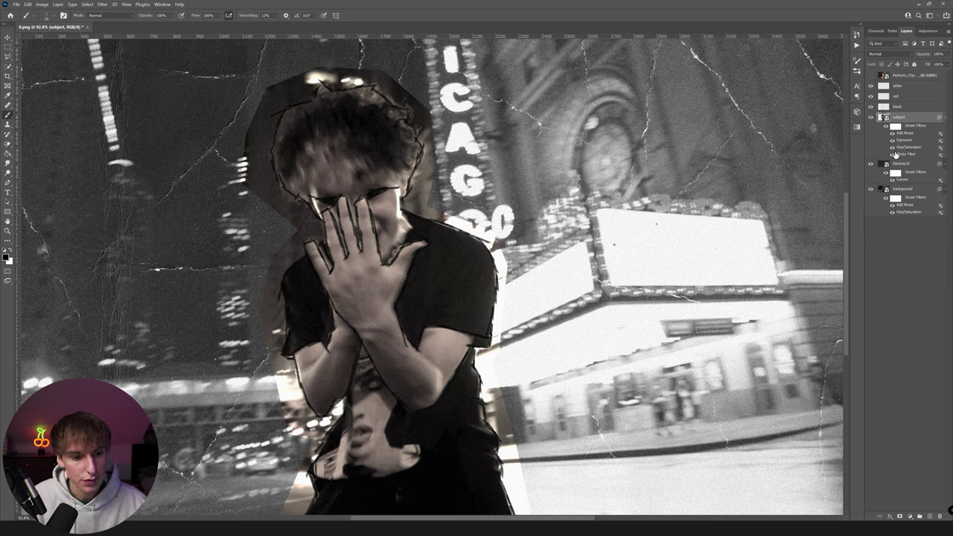
{"action": "left_click_drag", "start_coordinate": [903, 148], "coordinate": [905, 153]}
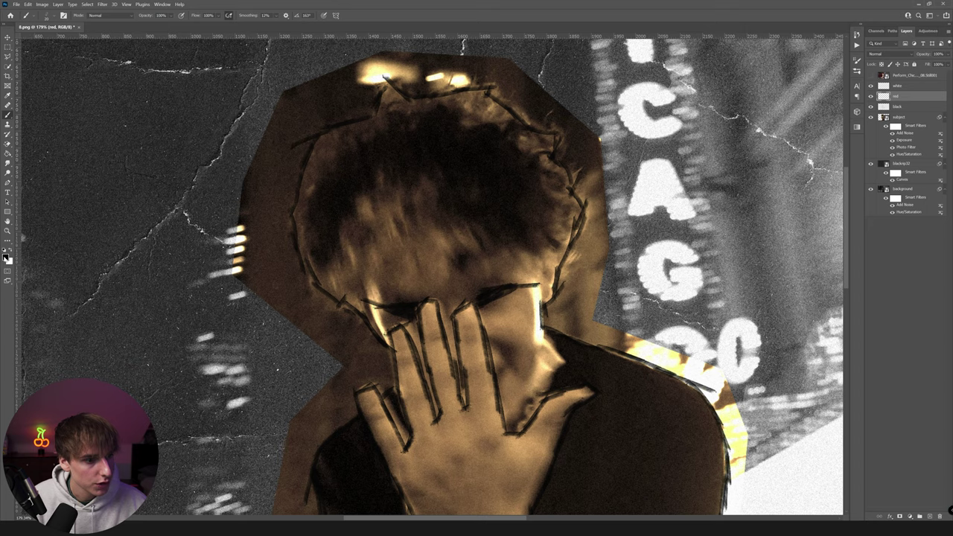
On the red layer, paint bright red strokes at 39% flow along the hair outline and inside both eyes.
{"action": "left_click", "coordinate": [5, 257]}
{"action": "left_click_drag", "start_coordinate": [705, 257], "coordinate": [809, 178]}
{"action": "key", "text": "Return"}
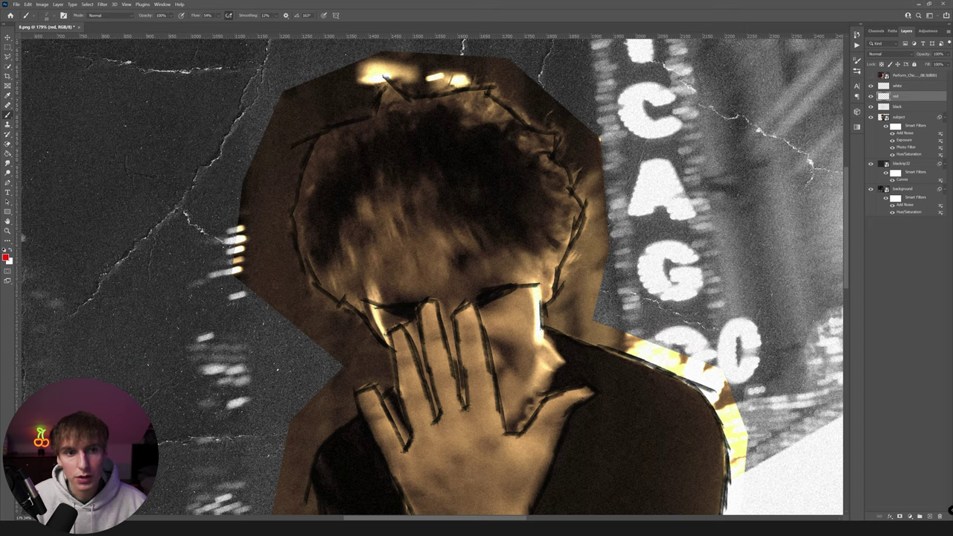
{"action": "left_click", "coordinate": [219, 16]}
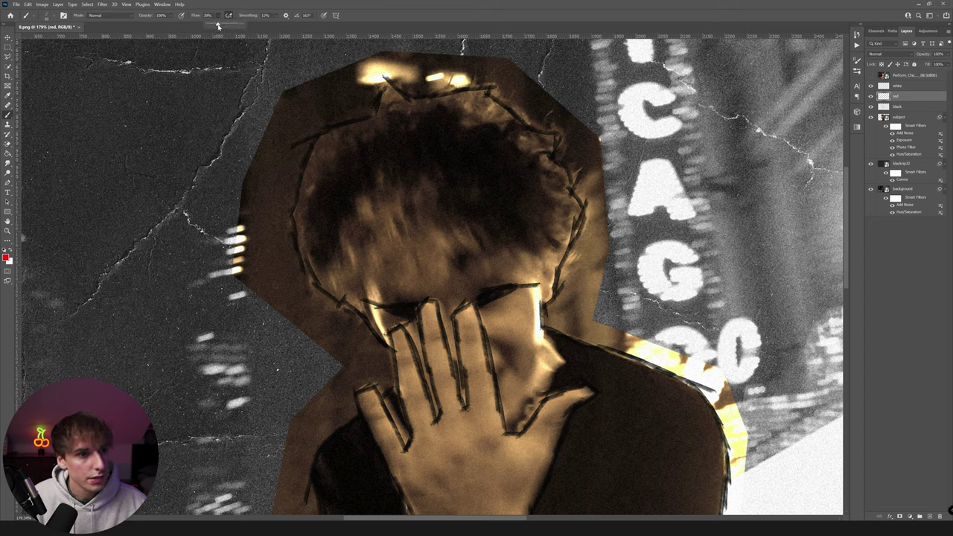
{"action": "key", "text": "Return"}
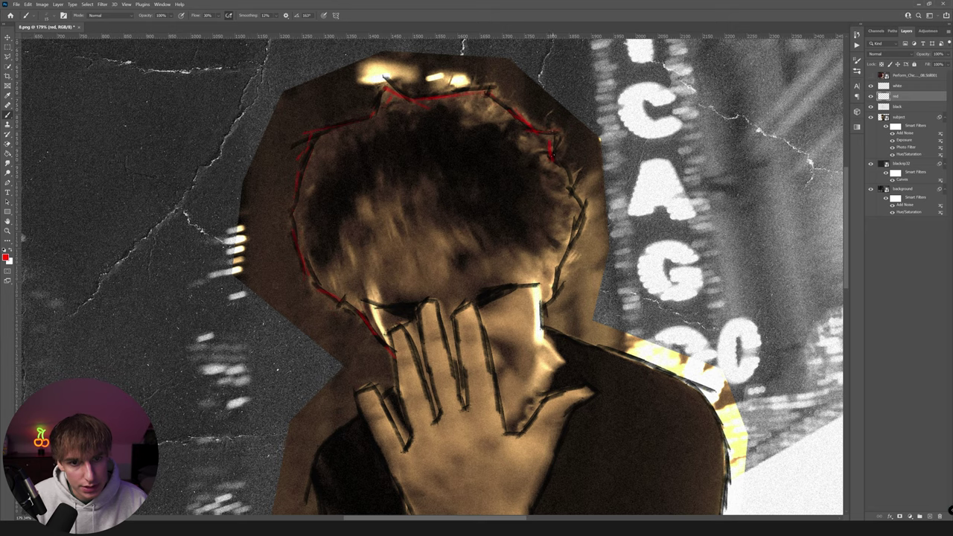
{"action": "left_click_drag", "start_coordinate": [573, 221], "coordinate": [552, 292]}
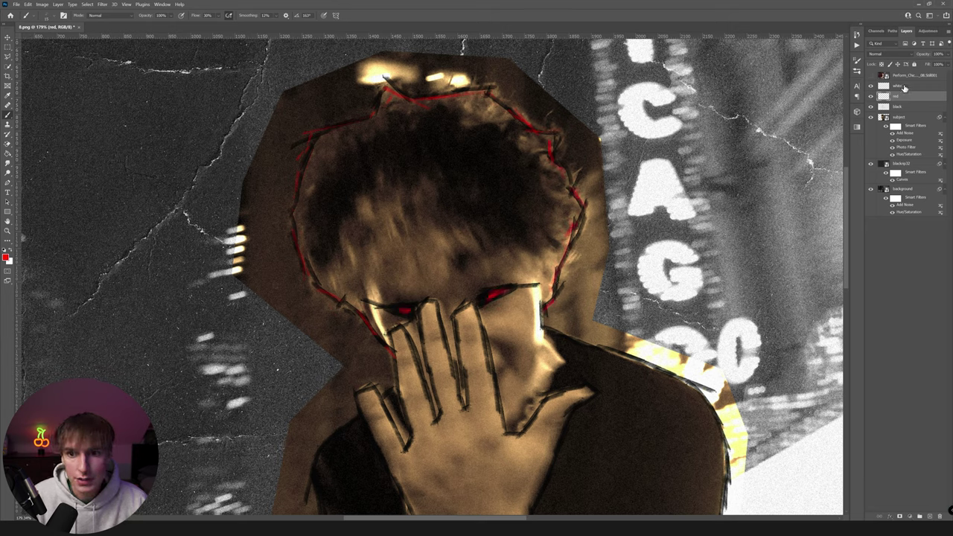
On the white layer, paint soft white highlights at 13% flow in both eyes and along the hair outline.
{"action": "left_click", "coordinate": [902, 87]}
{"action": "left_click", "coordinate": [219, 15]}
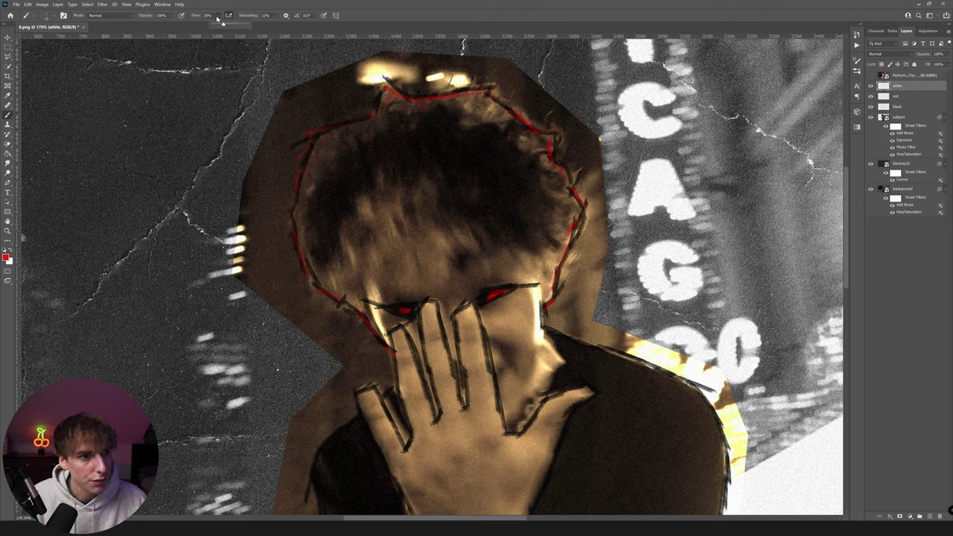
{"action": "left_click_drag", "start_coordinate": [220, 25], "coordinate": [213, 27]}
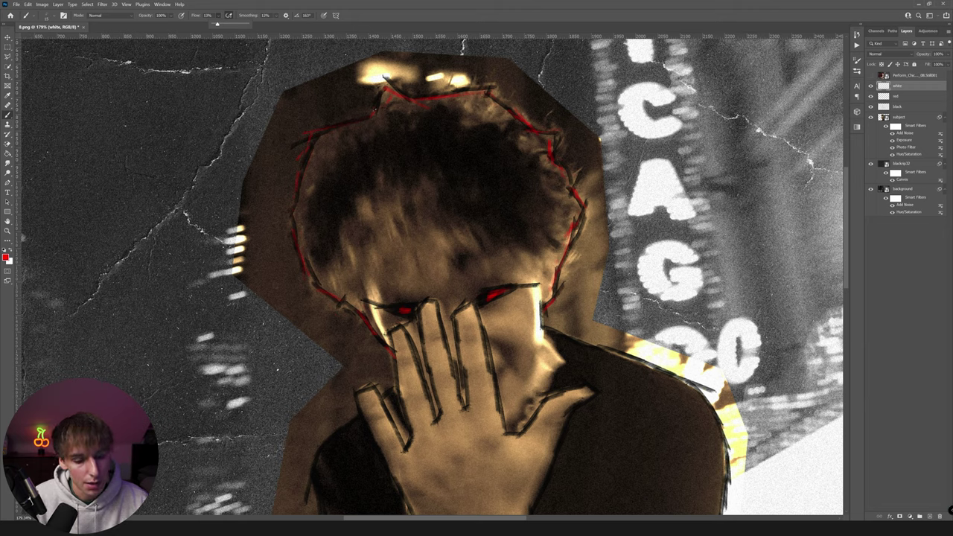
{"action": "left_click", "coordinate": [313, 130]}
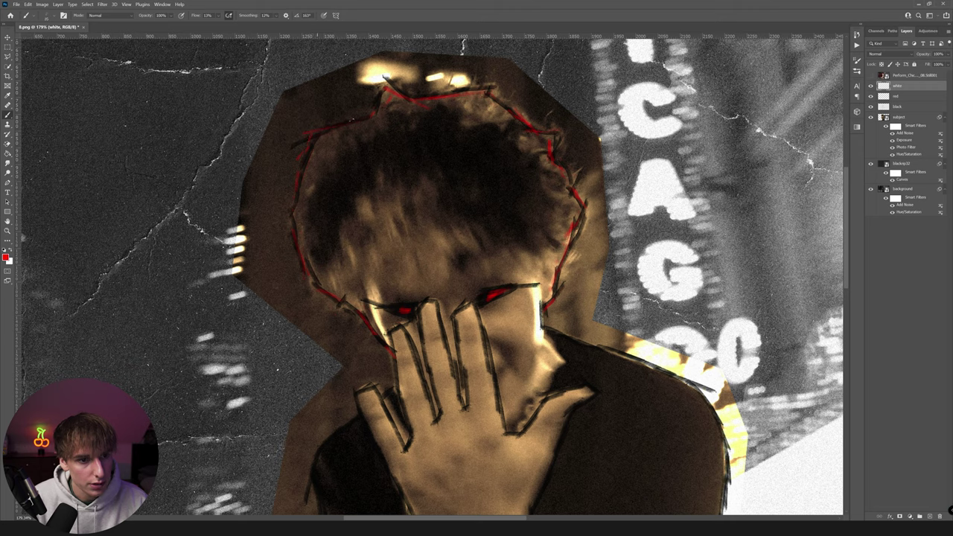
{"action": "key", "text": "x"}
{"action": "left_click", "coordinate": [403, 311]}
{"action": "left_click", "coordinate": [489, 297]}
{"action": "left_click", "coordinate": [491, 296]}
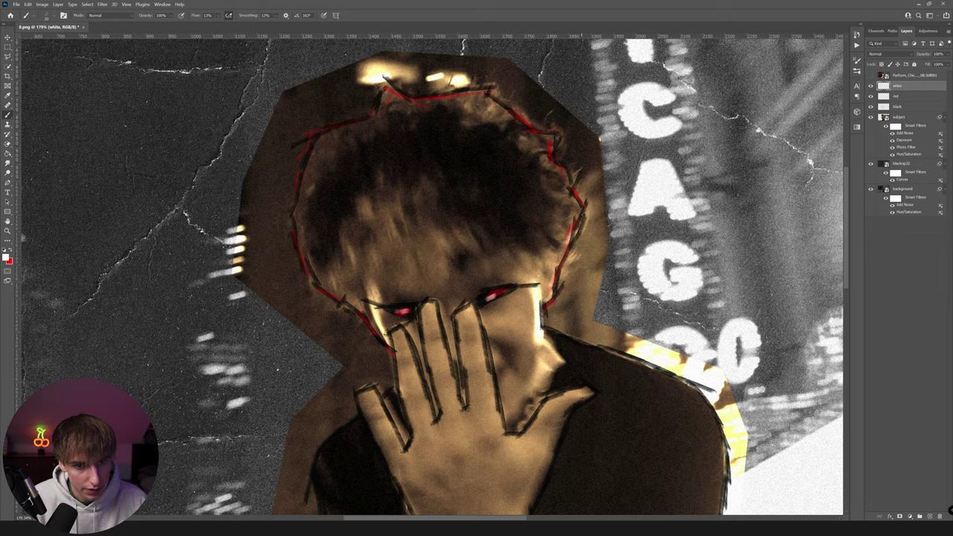
{"action": "left_click_drag", "start_coordinate": [520, 121], "coordinate": [492, 96]}
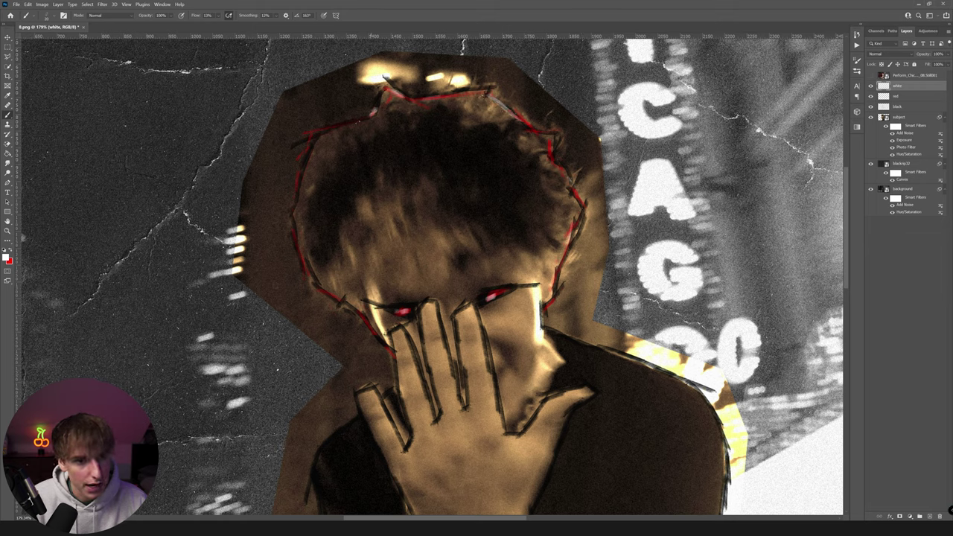
Prepare a larger red brush for lettering and raise its flow to 100%.
{"action": "scroll", "coordinate": [402, 83], "scroll_direction": "down", "scroll_amount": 3}
{"action": "scroll", "coordinate": [163, 229], "scroll_direction": "down", "scroll_amount": 1}
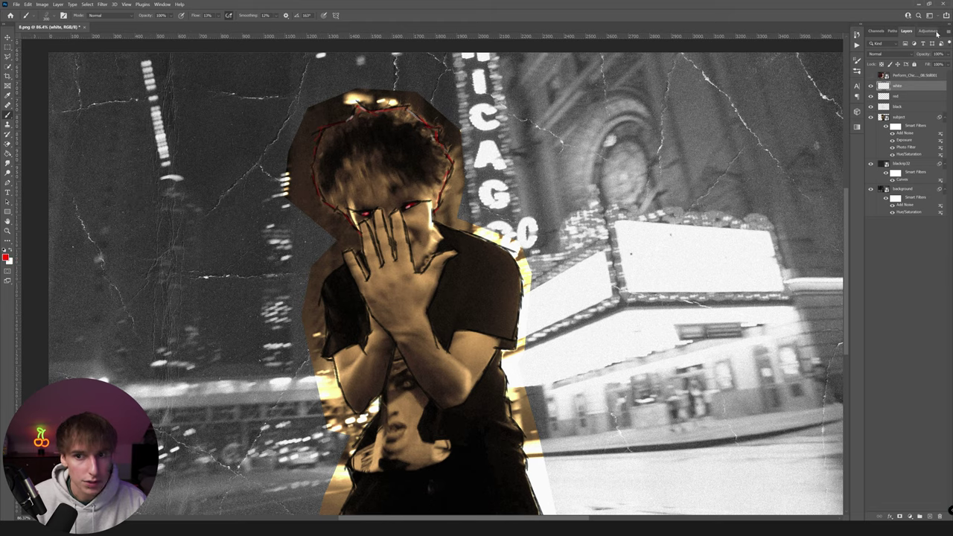
{"action": "left_click", "coordinate": [898, 96]}
{"action": "key", "text": "["}
{"action": "left_click_drag", "start_coordinate": [133, 160], "coordinate": [106, 153]}
{"action": "left_click", "coordinate": [218, 15]}
{"action": "left_click_drag", "start_coordinate": [220, 23], "coordinate": [252, 23]}
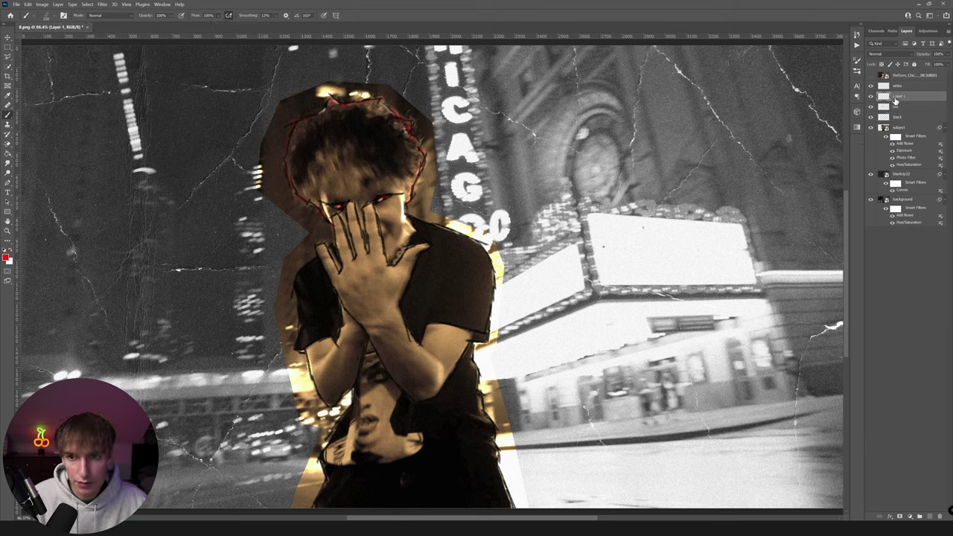
Add a new empty layer directly below the subject layer and name it red.
{"action": "left_click", "coordinate": [901, 163]}
{"action": "key", "text": "ctrl+shift+alt+n"}
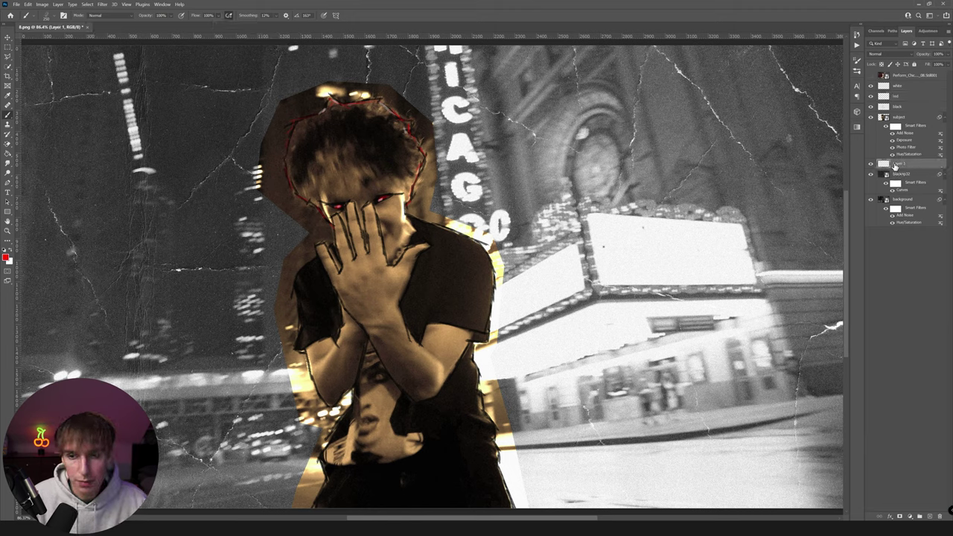
{"action": "double_click", "coordinate": [898, 165]}
{"action": "type", "text": "red"}
{"action": "key", "text": "Return"}
Paint large, rough red letters D and E on the new red layer in the dark area beside the subject.
{"action": "left_click_drag", "start_coordinate": [55, 184], "coordinate": [71, 159]}
{"action": "mouse_move", "coordinate": [78, 355]}
{"action": "left_mouse_down"}
{"action": "mouse_move", "coordinate": [75, 344]}
{"action": "mouse_move", "coordinate": [84, 371]}
{"action": "left_mouse_up"}
{"action": "scroll", "coordinate": [83, 365], "scroll_direction": "down", "scroll_amount": 4}
{"action": "mouse_move", "coordinate": [174, 185]}
{"action": "left_mouse_down"}
{"action": "mouse_move", "coordinate": [252, 229]}
{"action": "mouse_move", "coordinate": [256, 243]}
{"action": "mouse_move", "coordinate": [201, 328]}
{"action": "left_mouse_up"}
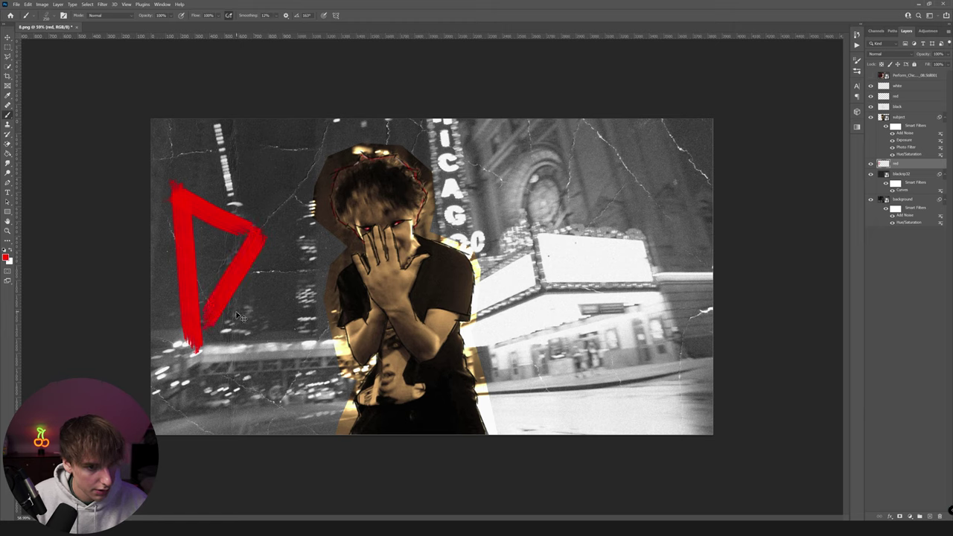
{"action": "mouse_move", "coordinate": [257, 303]}
{"action": "left_mouse_down"}
{"action": "mouse_move", "coordinate": [350, 294]}
{"action": "mouse_move", "coordinate": [323, 296]}
{"action": "left_mouse_up"}
{"action": "mouse_move", "coordinate": [274, 273]}
{"action": "left_mouse_down"}
{"action": "mouse_move", "coordinate": [324, 265]}
{"action": "mouse_move", "coordinate": [327, 235]}
{"action": "left_mouse_up"}
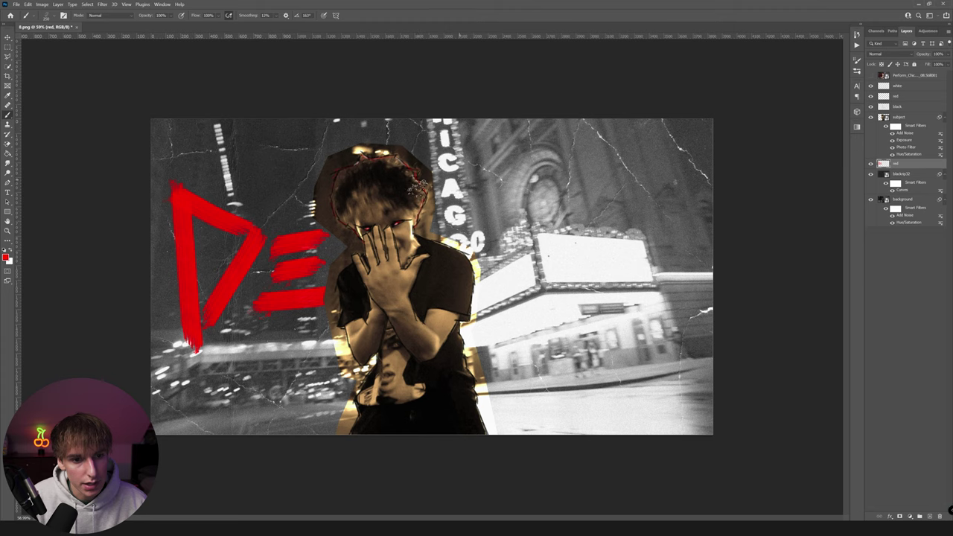
Paint large, rough red letters A, T and H on the red layer beside the subject to complete the word DEATH.
{"action": "left_click_drag", "start_coordinate": [484, 180], "coordinate": [464, 246]}
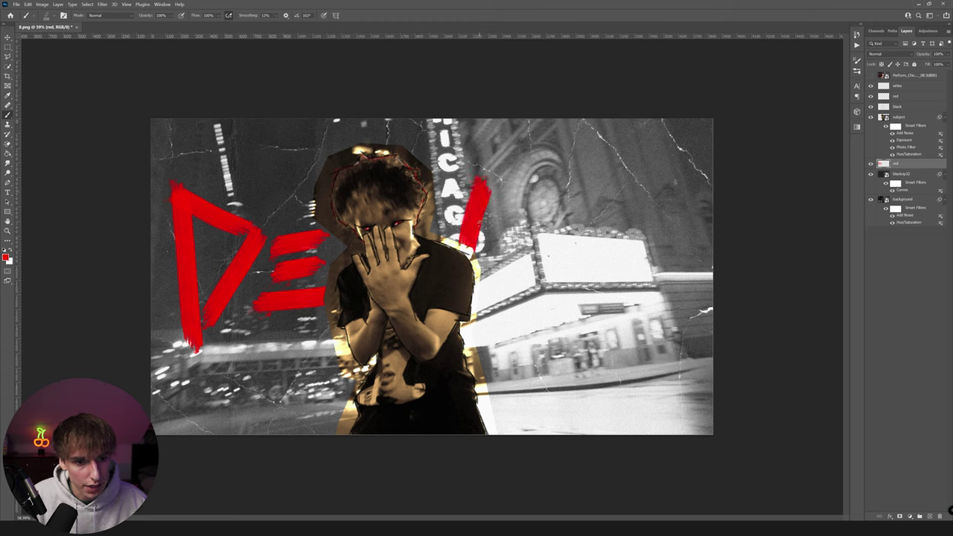
{"action": "left_click_drag", "start_coordinate": [483, 177], "coordinate": [517, 323]}
{"action": "left_click_drag", "start_coordinate": [455, 265], "coordinate": [491, 256]}
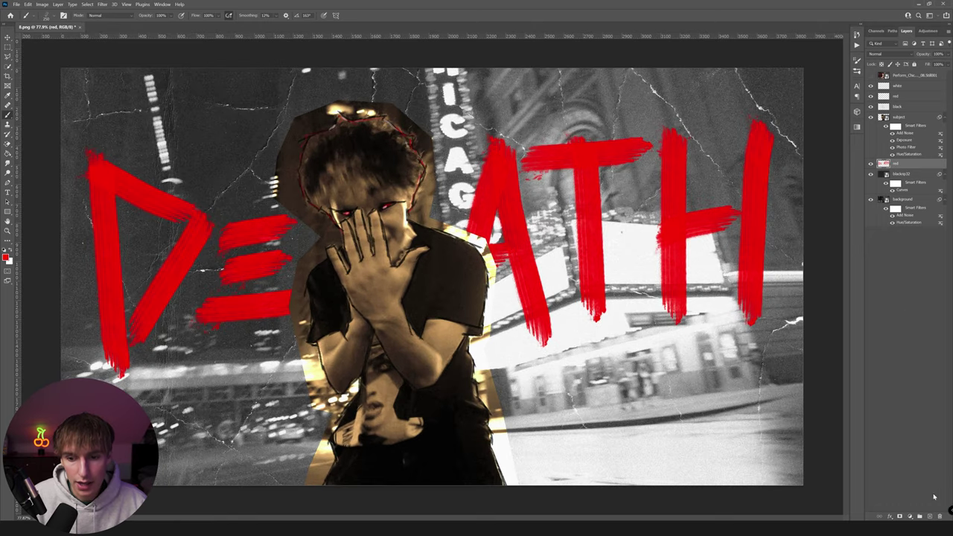
Add a new empty layer above the red lettering and prepare a black brush with reduced flow.
{"action": "left_click", "coordinate": [929, 516]}
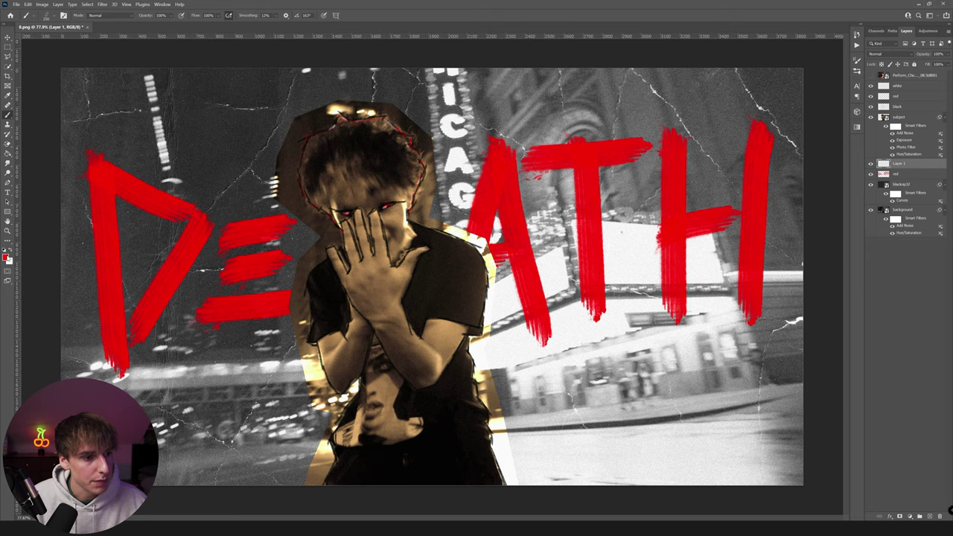
{"action": "left_click", "coordinate": [6, 258]}
{"action": "left_click", "coordinate": [649, 320]}
{"action": "key", "text": "Return"}
{"action": "left_click", "coordinate": [217, 15]}
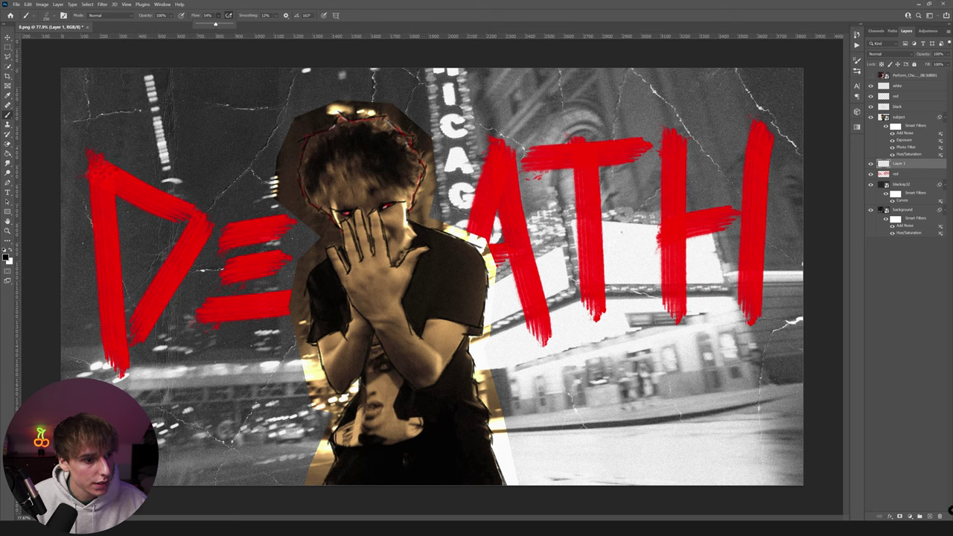
Paint black shadow strokes over every letter of DEATH on the new layer, slightly offset from the red strokes.
{"action": "left_click_drag", "start_coordinate": [105, 180], "coordinate": [118, 289]}
{"action": "left_click_drag", "start_coordinate": [225, 274], "coordinate": [282, 263]}
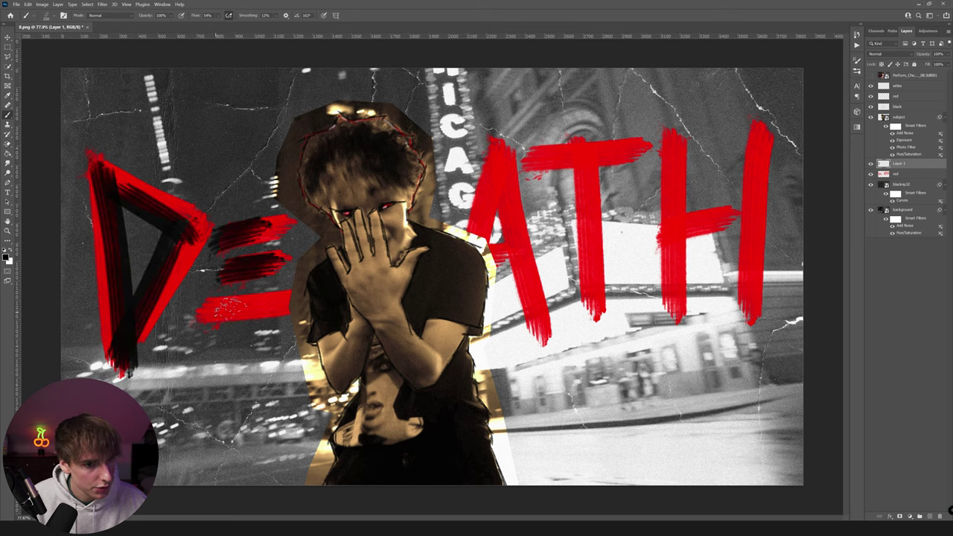
{"action": "left_click_drag", "start_coordinate": [201, 308], "coordinate": [322, 299]}
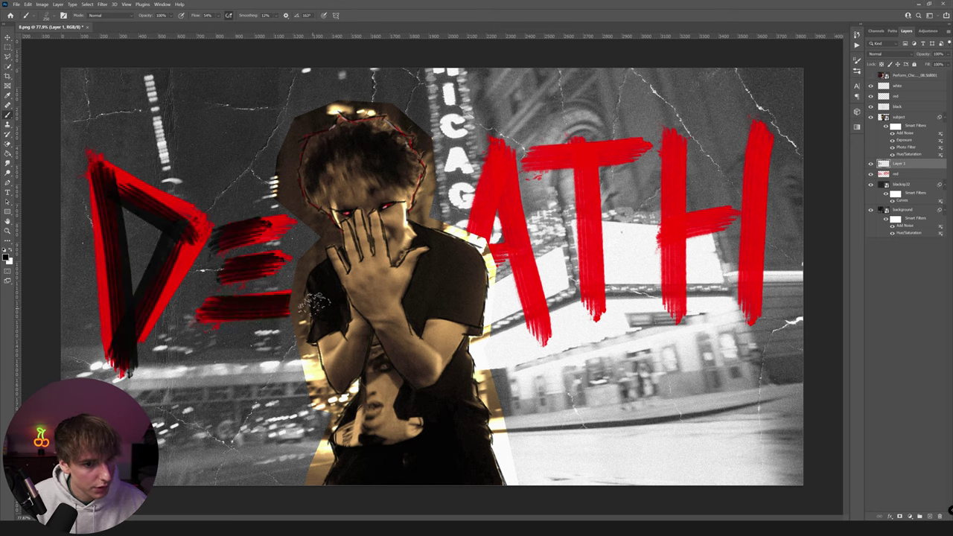
{"action": "mouse_move", "coordinate": [498, 139]}
{"action": "left_mouse_down"}
{"action": "mouse_move", "coordinate": [533, 359]}
{"action": "mouse_move", "coordinate": [542, 385]}
{"action": "mouse_move", "coordinate": [538, 316]}
{"action": "mouse_move", "coordinate": [555, 395]}
{"action": "left_mouse_up"}
{"action": "left_click_drag", "start_coordinate": [480, 259], "coordinate": [536, 242]}
{"action": "left_click_drag", "start_coordinate": [517, 153], "coordinate": [648, 135]}
{"action": "mouse_move", "coordinate": [592, 148]}
{"action": "left_mouse_down"}
{"action": "mouse_move", "coordinate": [599, 253]}
{"action": "mouse_move", "coordinate": [618, 322]}
{"action": "left_mouse_up"}
{"action": "left_click_drag", "start_coordinate": [670, 127], "coordinate": [685, 335]}
{"action": "left_click_drag", "start_coordinate": [670, 242], "coordinate": [759, 216]}
{"action": "left_click_drag", "start_coordinate": [757, 121], "coordinate": [751, 372]}
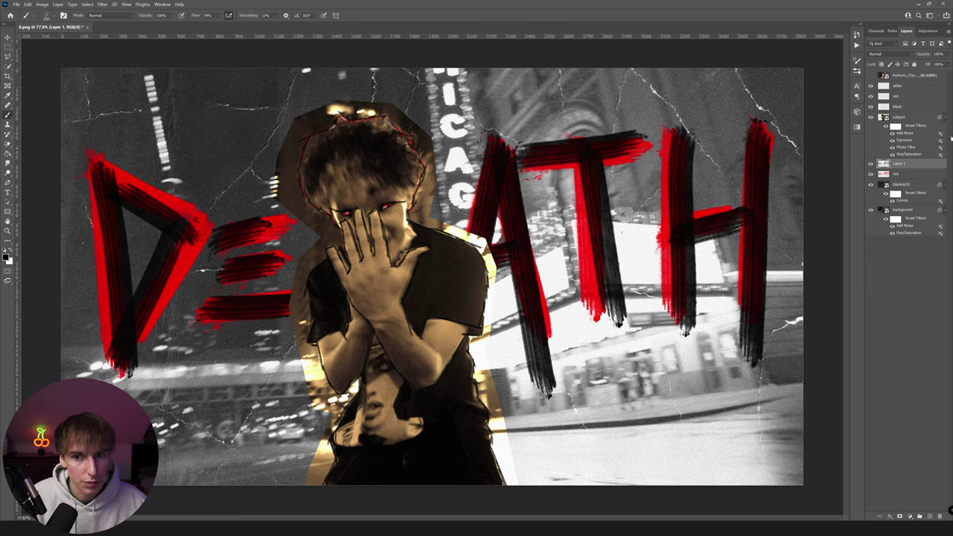
Add another empty layer above the black strokes and switch to a white brush with lower flow.
{"action": "left_click", "coordinate": [924, 515]}
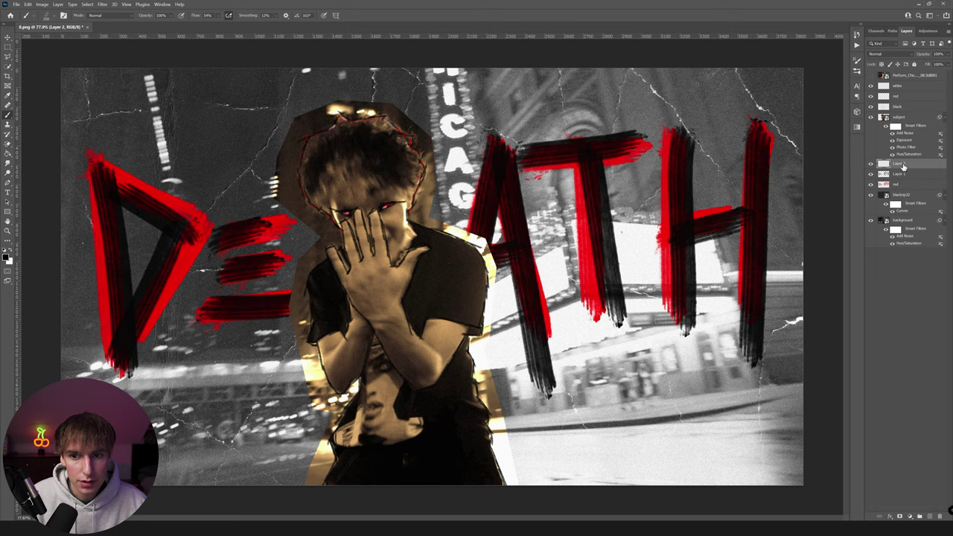
{"action": "left_click", "coordinate": [13, 253]}
{"action": "left_click", "coordinate": [220, 16]}
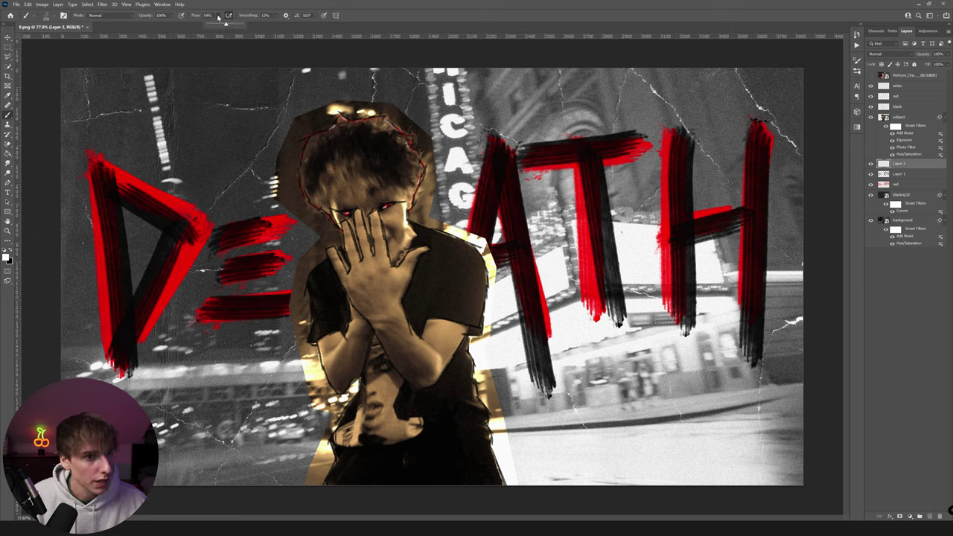
Paint semi-transparent white highlight strokes along all letters of DEATH on the topmost lettering layer.
{"action": "mouse_move", "coordinate": [101, 177]}
{"action": "left_mouse_down"}
{"action": "mouse_move", "coordinate": [125, 362]}
{"action": "mouse_move", "coordinate": [171, 232]}
{"action": "mouse_move", "coordinate": [81, 166]}
{"action": "left_mouse_up"}
{"action": "left_click_drag", "start_coordinate": [201, 227], "coordinate": [274, 222]}
{"action": "left_click_drag", "start_coordinate": [224, 258], "coordinate": [290, 260]}
{"action": "left_click_drag", "start_coordinate": [207, 305], "coordinate": [292, 304]}
{"action": "mouse_move", "coordinate": [493, 149]}
{"action": "left_mouse_down"}
{"action": "mouse_move", "coordinate": [469, 240]}
{"action": "mouse_move", "coordinate": [515, 237]}
{"action": "mouse_move", "coordinate": [551, 391]}
{"action": "left_mouse_up"}
{"action": "left_click_drag", "start_coordinate": [487, 253], "coordinate": [526, 244]}
{"action": "left_click_drag", "start_coordinate": [513, 149], "coordinate": [629, 136]}
{"action": "left_click_drag", "start_coordinate": [570, 146], "coordinate": [593, 270]}
{"action": "left_click_drag", "start_coordinate": [680, 135], "coordinate": [686, 344]}
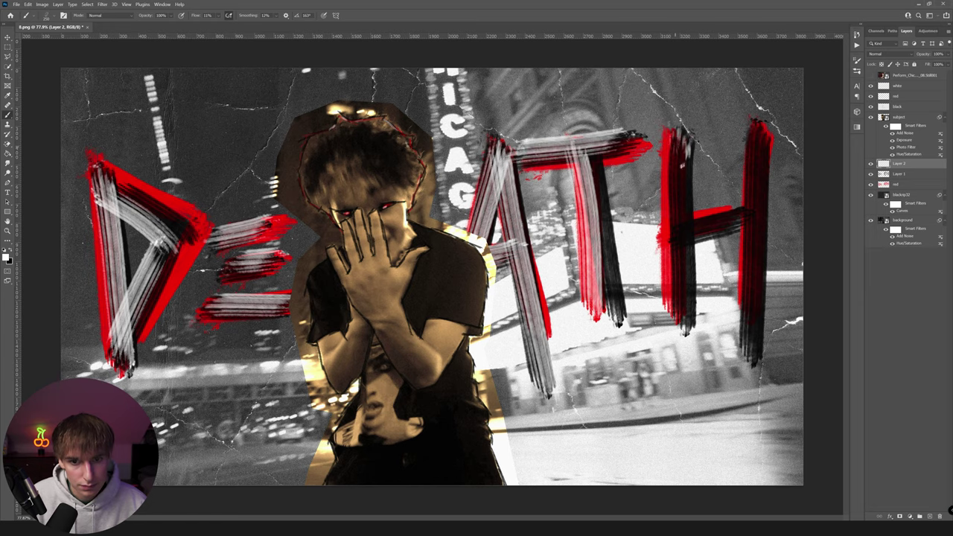
{"action": "left_click_drag", "start_coordinate": [757, 142], "coordinate": [752, 305]}
{"action": "left_click_drag", "start_coordinate": [670, 240], "coordinate": [759, 216]}
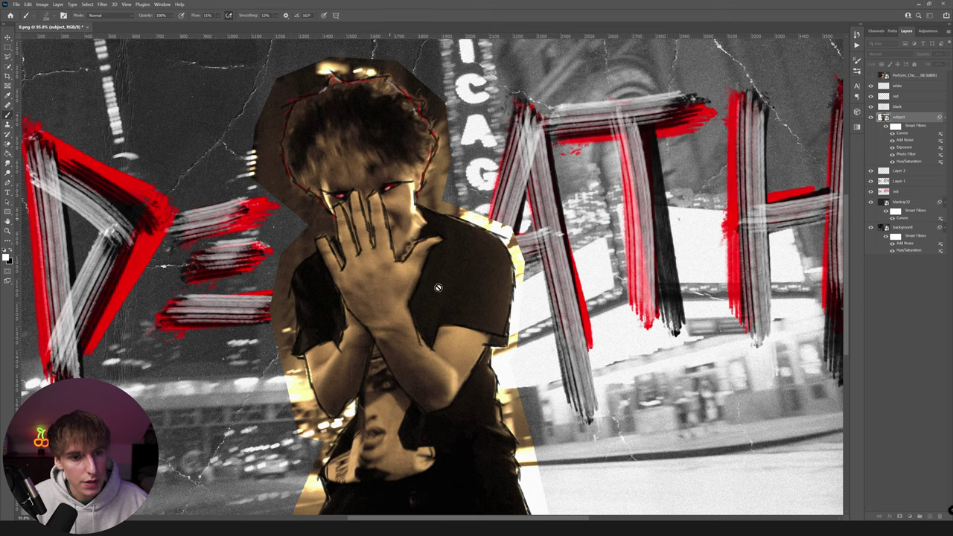
Brighten the subject layer with Curves, lifting the highlights and raising the shadow point at input 52 to output 77.
{"action": "left_click", "coordinate": [916, 80]}
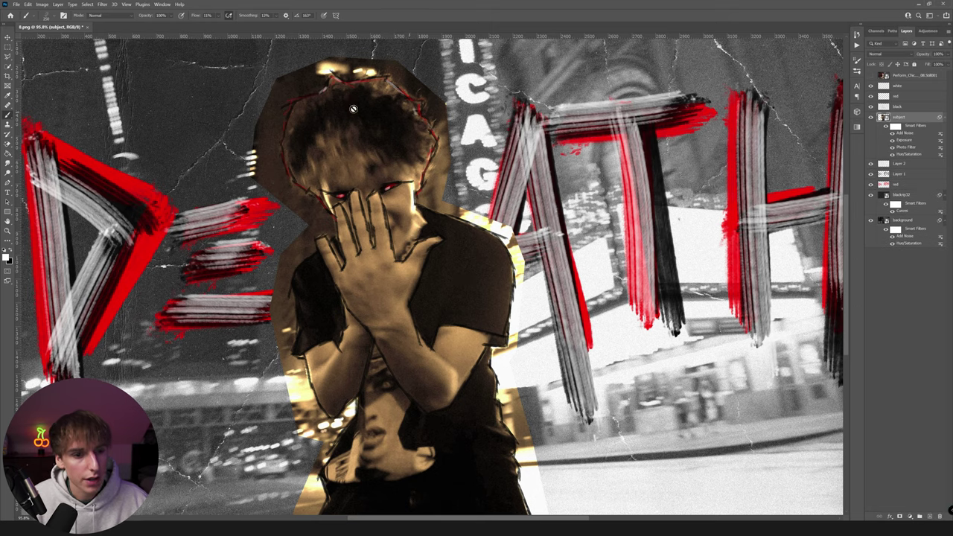
{"action": "left_click", "coordinate": [44, 4]}
{"action": "mouse_move", "coordinate": [58, 25]}
{"action": "left_click", "coordinate": [142, 35]}
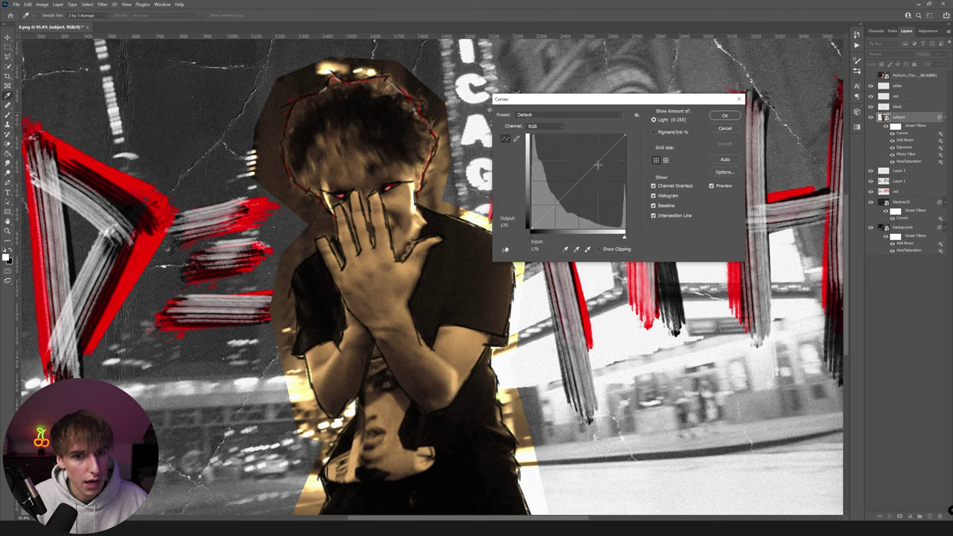
{"action": "left_click_drag", "start_coordinate": [598, 165], "coordinate": [597, 146]}
{"action": "left_click", "coordinate": [553, 198]}
{"action": "left_click_drag", "start_coordinate": [552, 201], "coordinate": [550, 198]}
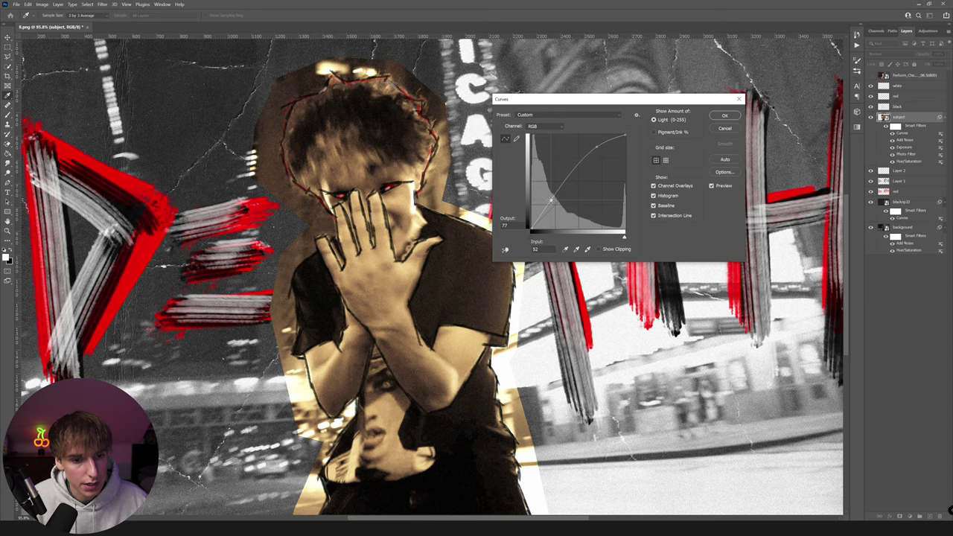
{"action": "left_click", "coordinate": [724, 116]}
{"action": "key", "text": "ctrl+0"}
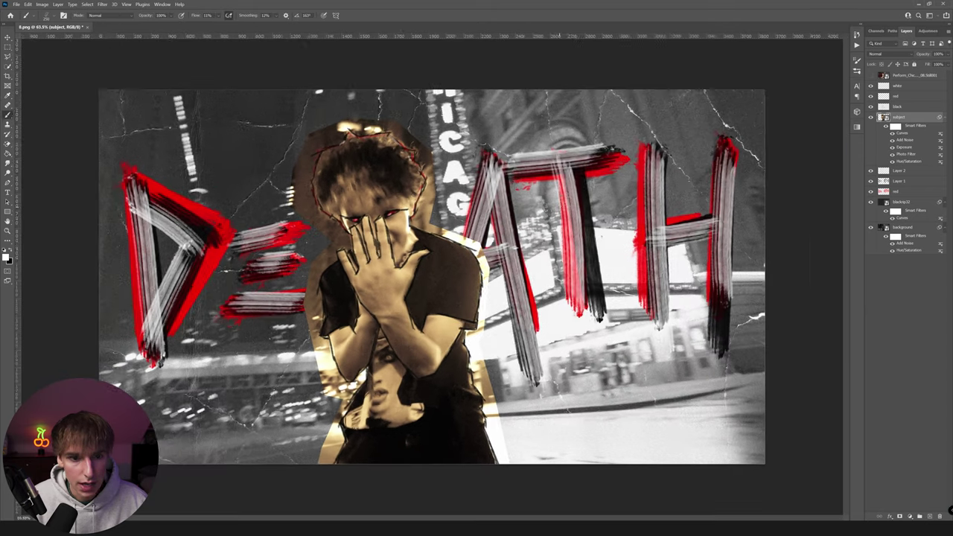
Place texture 24 from the Paper Textures folder into the document and enlarge it to cover the subject.
{"action": "key", "text": "ctrl+plus"}
{"action": "left_click", "coordinate": [902, 108]}
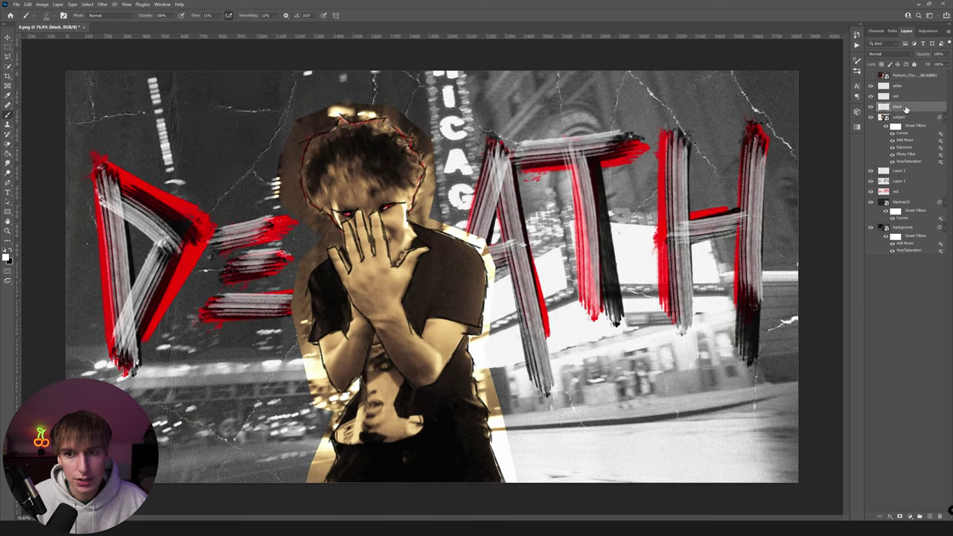
{"action": "key", "text": "alt+Tab"}
{"action": "double_click", "coordinate": [235, 198]}
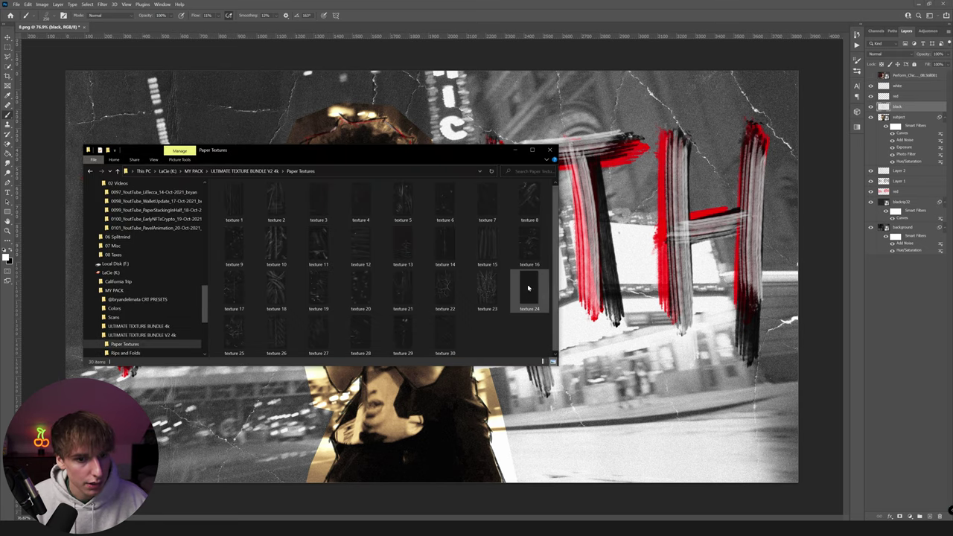
{"action": "left_click_drag", "start_coordinate": [529, 287], "coordinate": [372, 119]}
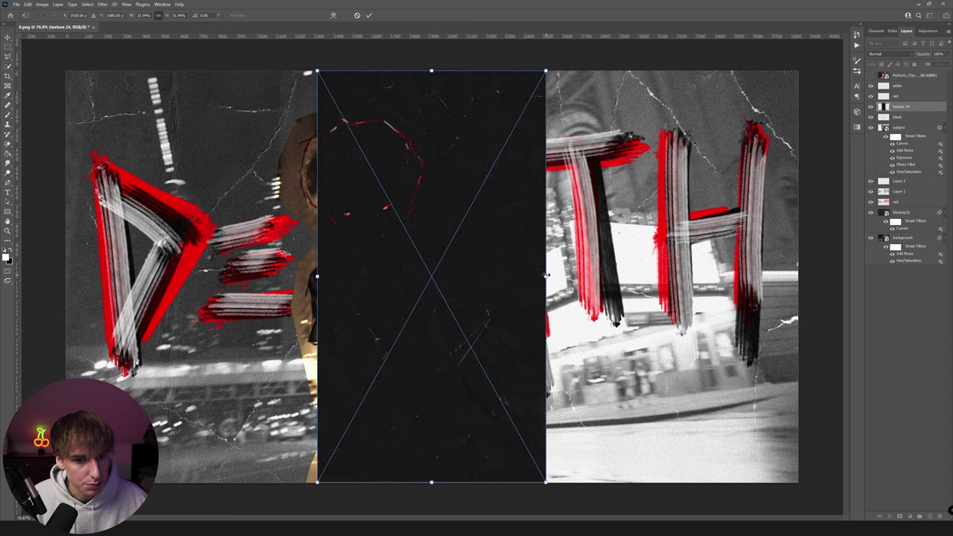
{"action": "left_click_drag", "start_coordinate": [546, 275], "coordinate": [466, 279]}
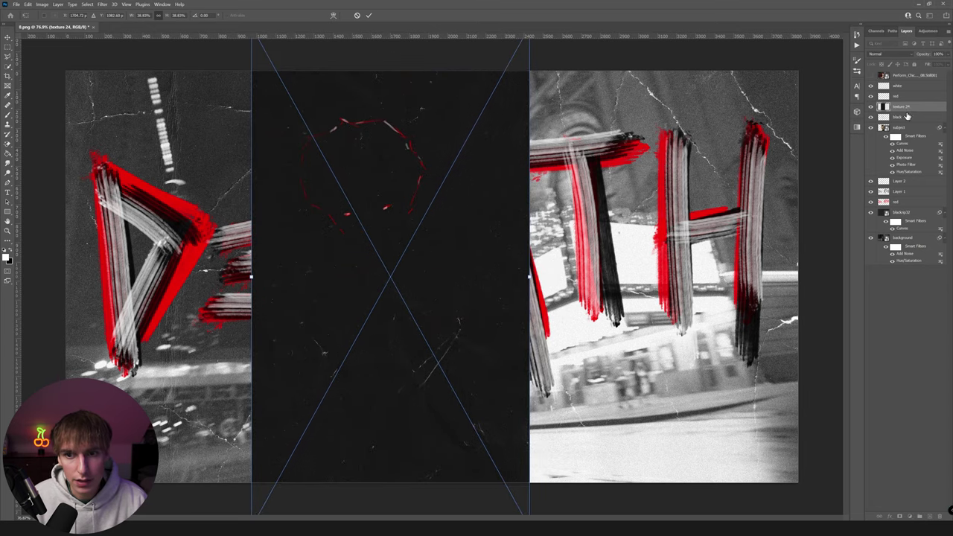
Clip the texture 24 layer to the subject beneath the outline layers and set its blend mode to Screen.
{"action": "right_click", "coordinate": [903, 119]}
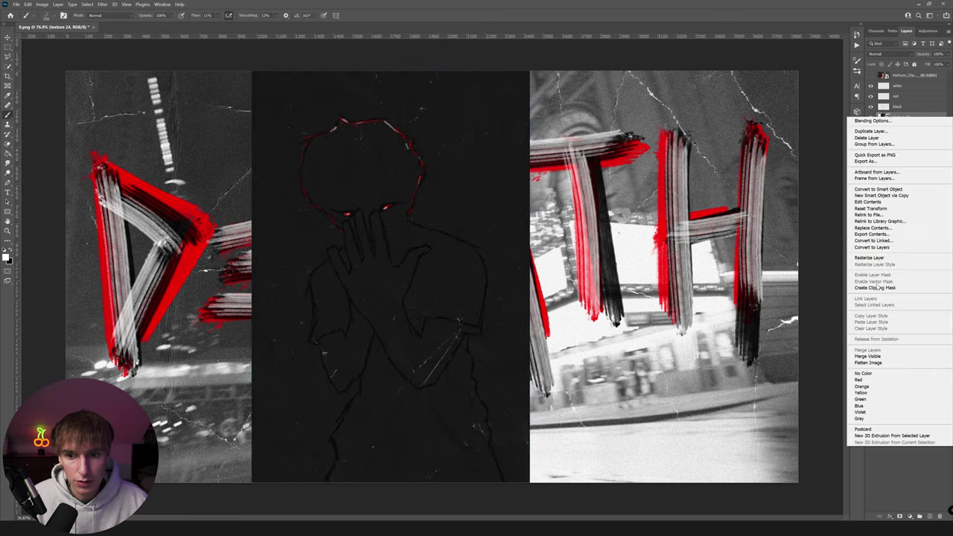
{"action": "left_click", "coordinate": [889, 288]}
{"action": "left_click", "coordinate": [888, 56]}
{"action": "left_click", "coordinate": [886, 100]}
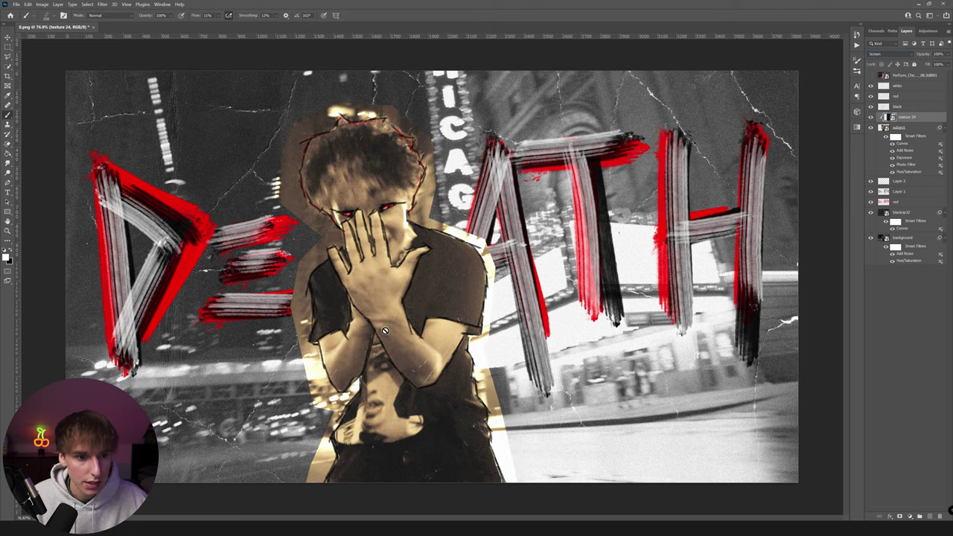
Increase the contrast of texture 24 with Curves, pulling the shadows down and setting input 183 to output 188.
{"action": "right_click", "coordinate": [906, 117]}
{"action": "left_click", "coordinate": [894, 195]}
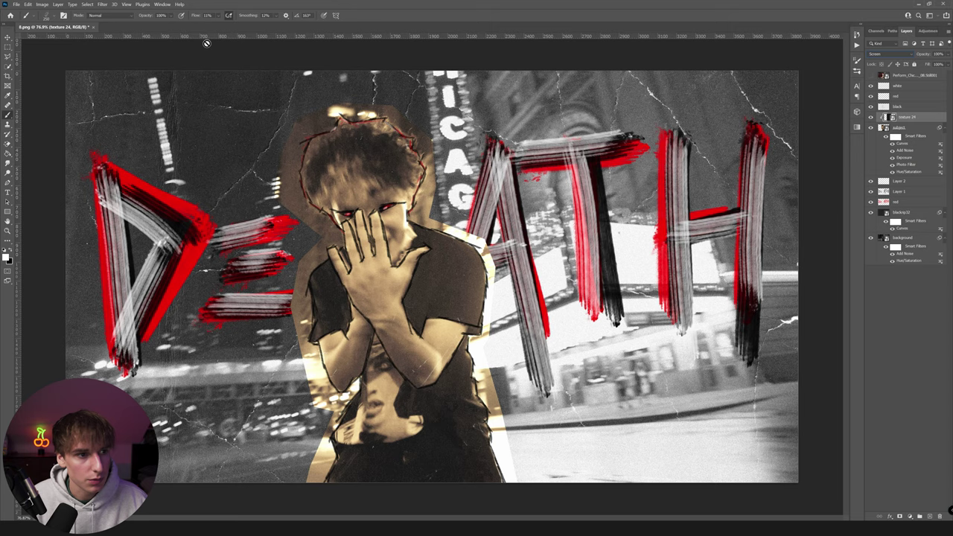
{"action": "left_click", "coordinate": [42, 4]}
{"action": "mouse_move", "coordinate": [74, 24]}
{"action": "left_click", "coordinate": [134, 35]}
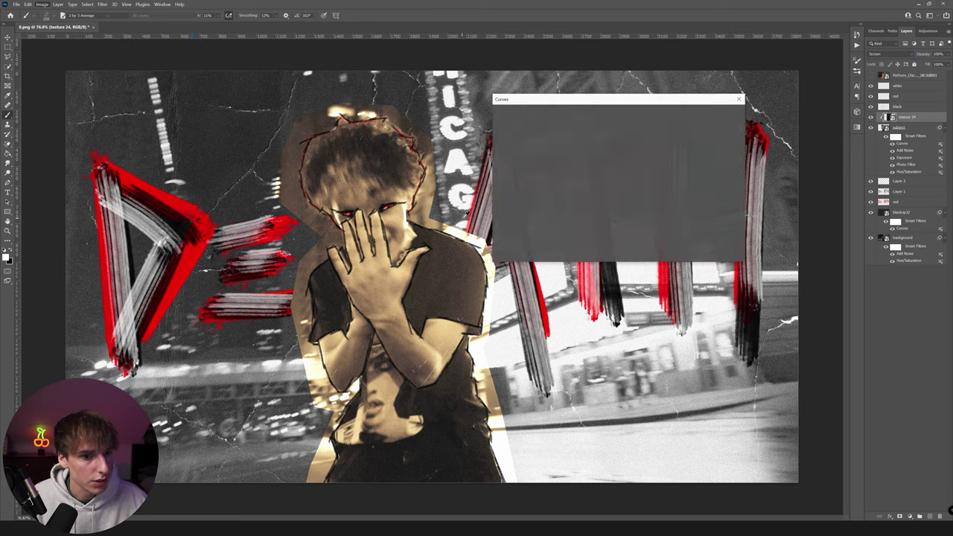
{"action": "left_click_drag", "start_coordinate": [555, 203], "coordinate": [560, 210]}
{"action": "left_click_drag", "start_coordinate": [599, 167], "coordinate": [599, 159]}
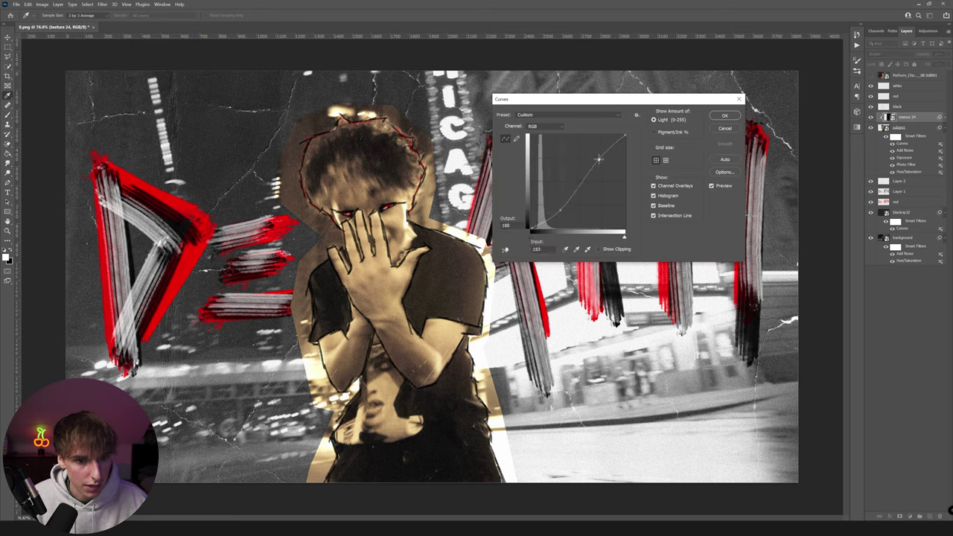
{"action": "left_click", "coordinate": [724, 116]}
Merge the black, red and white outline layers above the subject and convert the merged layer to a smart object.
{"action": "left_click", "coordinate": [907, 106]}
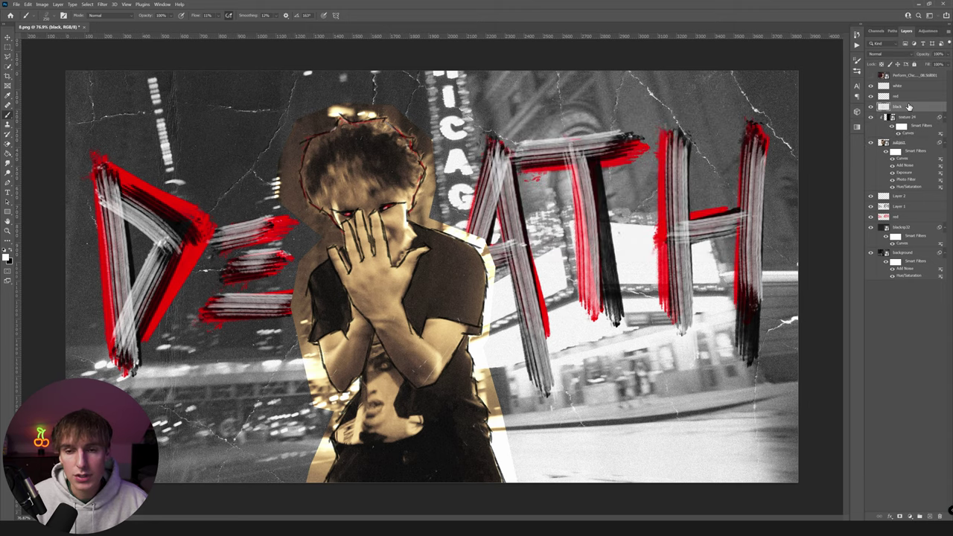
{"action": "left_click", "coordinate": [896, 86], "text": "shift"}
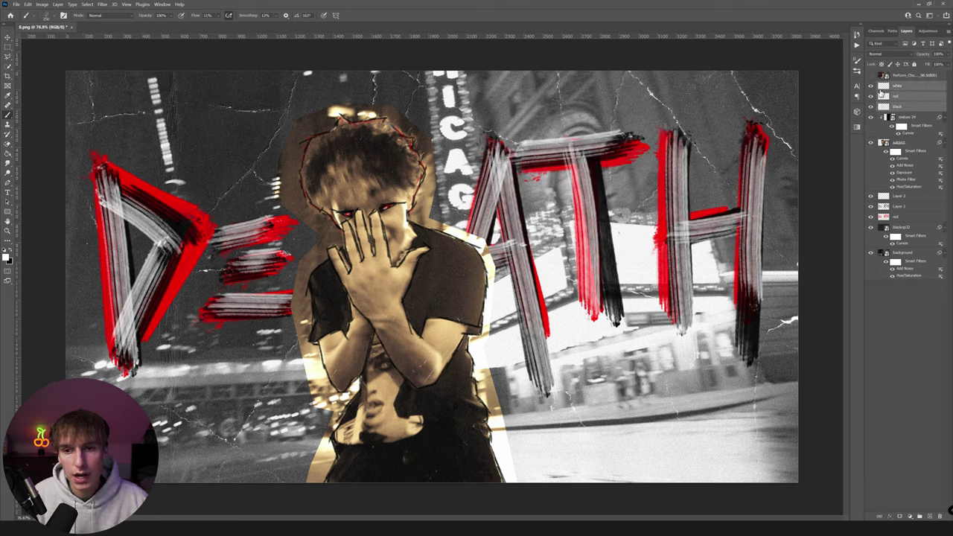
{"action": "right_click", "coordinate": [901, 90]}
{"action": "left_click", "coordinate": [894, 308]}
{"action": "right_click", "coordinate": [895, 87]}
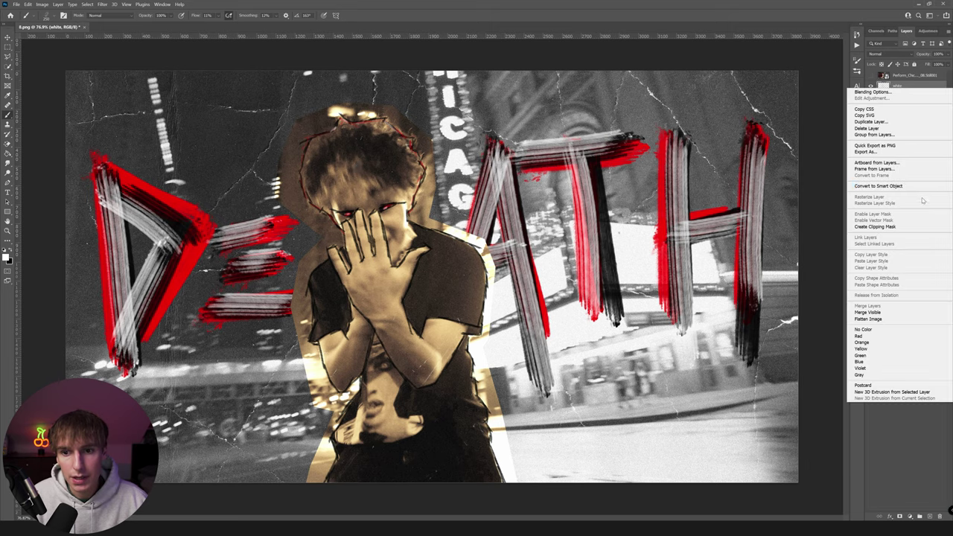
Apply the Add Noise filter to the merged outline layer.
{"action": "left_click", "coordinate": [102, 4]}
{"action": "mouse_move", "coordinate": [112, 113]}
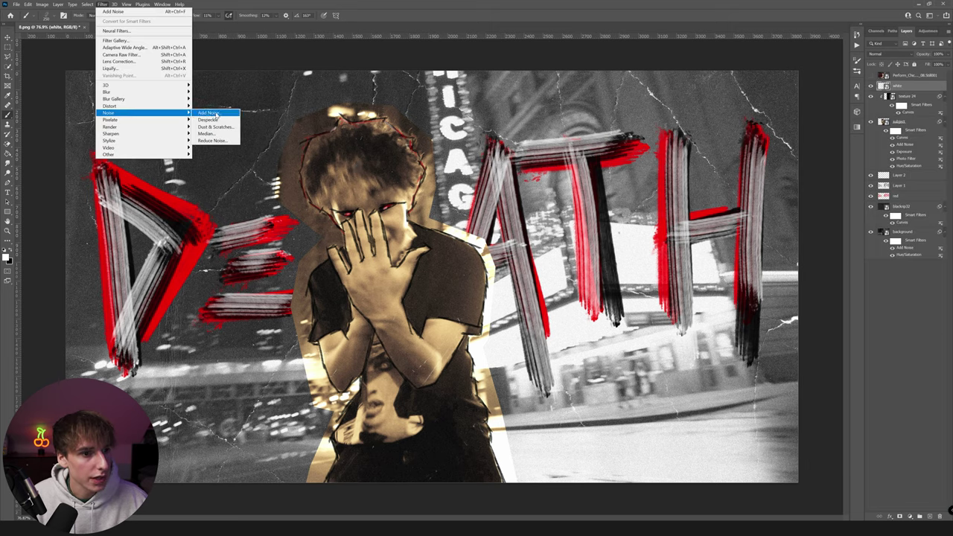
{"action": "left_click", "coordinate": [212, 114]}
{"action": "left_click", "coordinate": [511, 126]}
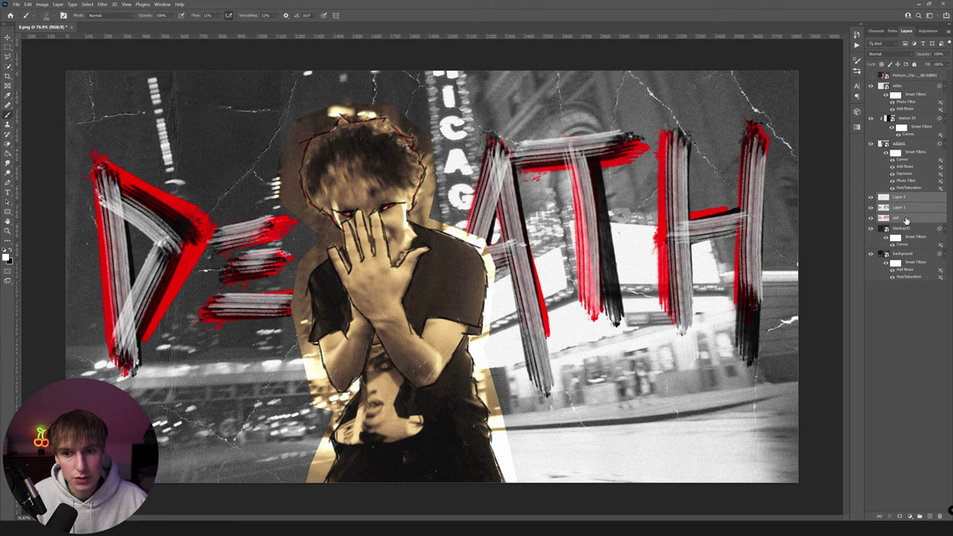
Merge the red, black and white lettering layers below the subject and convert the result to a smart object.
{"action": "right_click", "coordinate": [912, 218]}
{"action": "left_click", "coordinate": [842, 424]}
{"action": "right_click", "coordinate": [904, 198]}
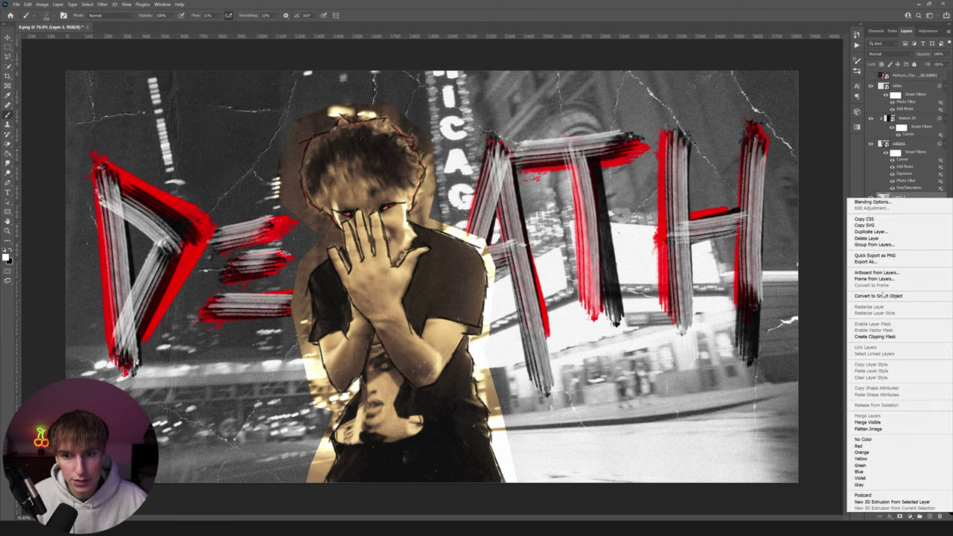
{"action": "left_click", "coordinate": [879, 295]}
Remove the Photo Filter from the merged outline layer and apply Add Noise to the merged lettering layer.
{"action": "left_click", "coordinate": [902, 95]}
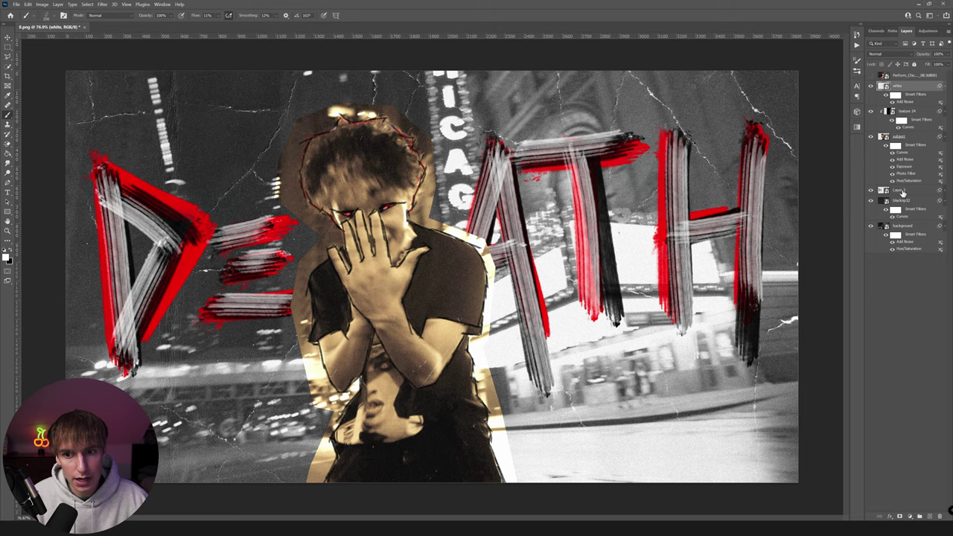
{"action": "left_click", "coordinate": [896, 193]}
{"action": "scroll", "coordinate": [514, 231], "scroll_direction": "up", "scroll_amount": 5}
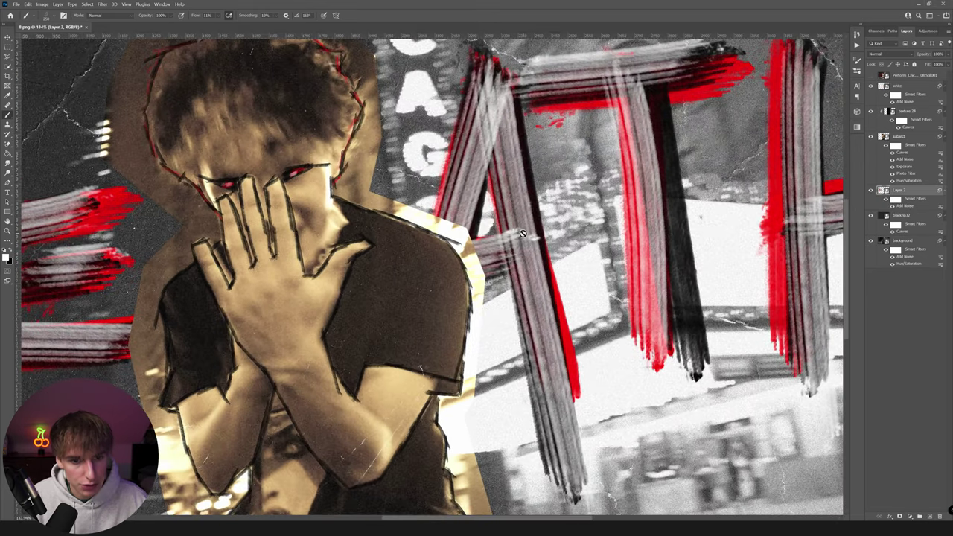
{"action": "scroll", "coordinate": [523, 234], "scroll_direction": "down", "scroll_amount": 3}
Try the Lighter Color blend mode on the merged lettering layer and switch it to Hard Light instead.
{"action": "left_click", "coordinate": [886, 54]}
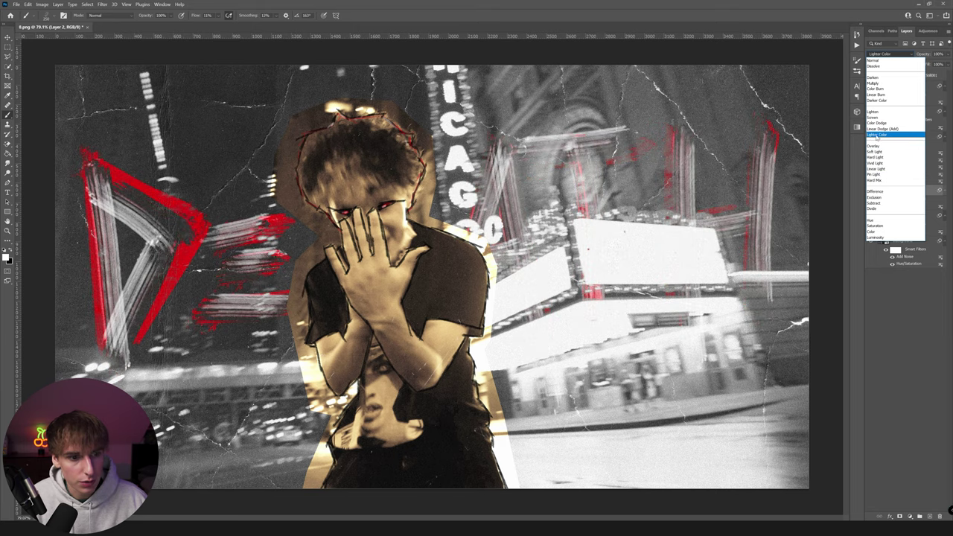
{"action": "left_click", "coordinate": [877, 137]}
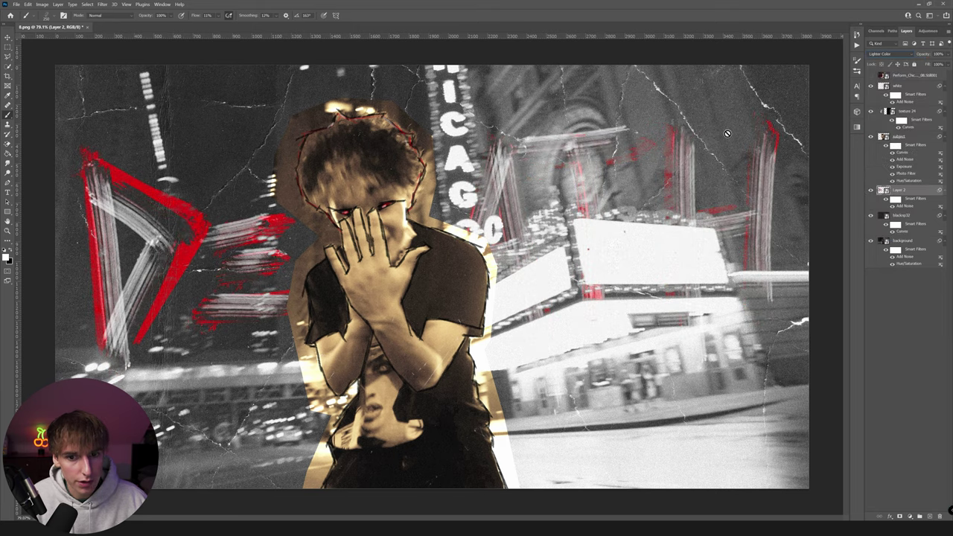
{"action": "key", "text": "ctrl+z"}
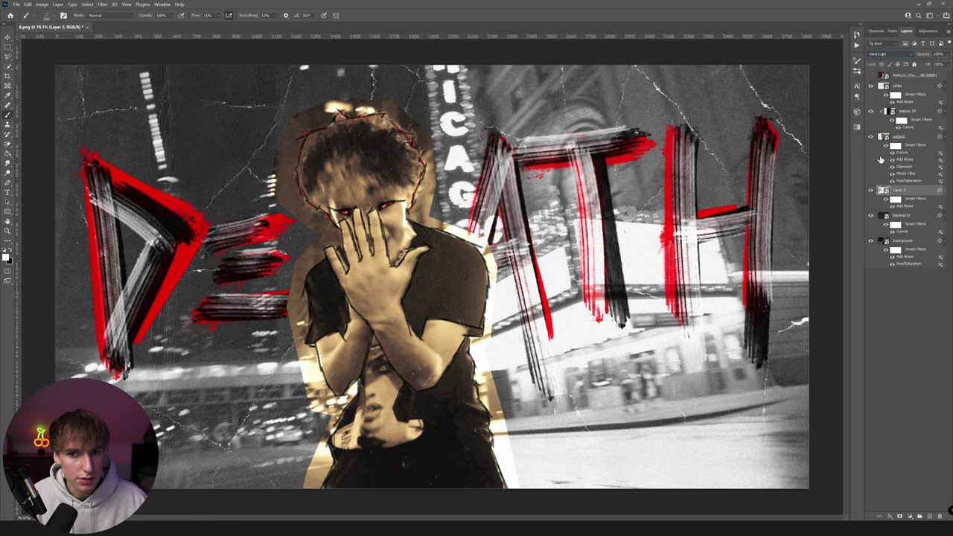
Set the merged lettering layer's blend mode to Linear Light and the subject's Photo Filter to Sepia at 25% density.
{"action": "left_click", "coordinate": [890, 54]}
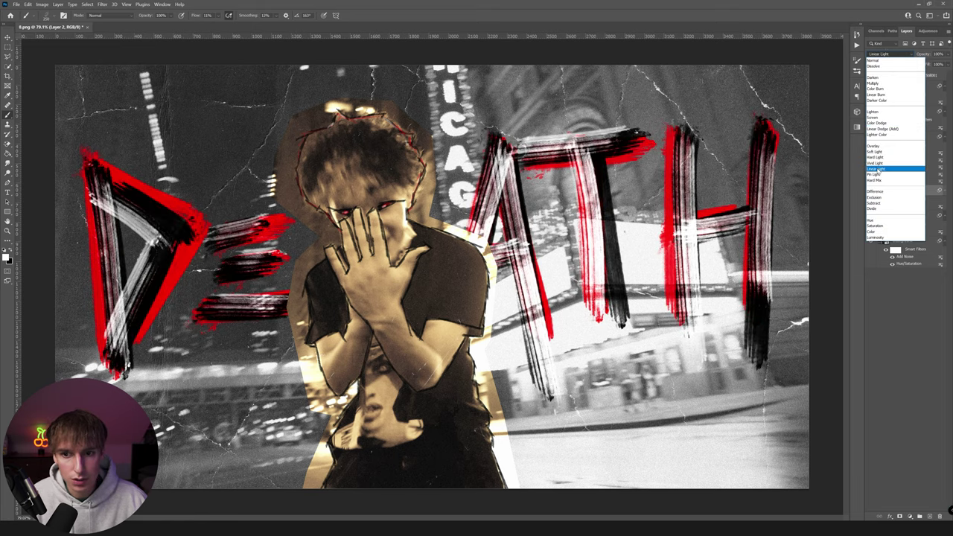
{"action": "left_click", "coordinate": [876, 169]}
{"action": "left_click", "coordinate": [899, 137]}
{"action": "left_click", "coordinate": [898, 54]}
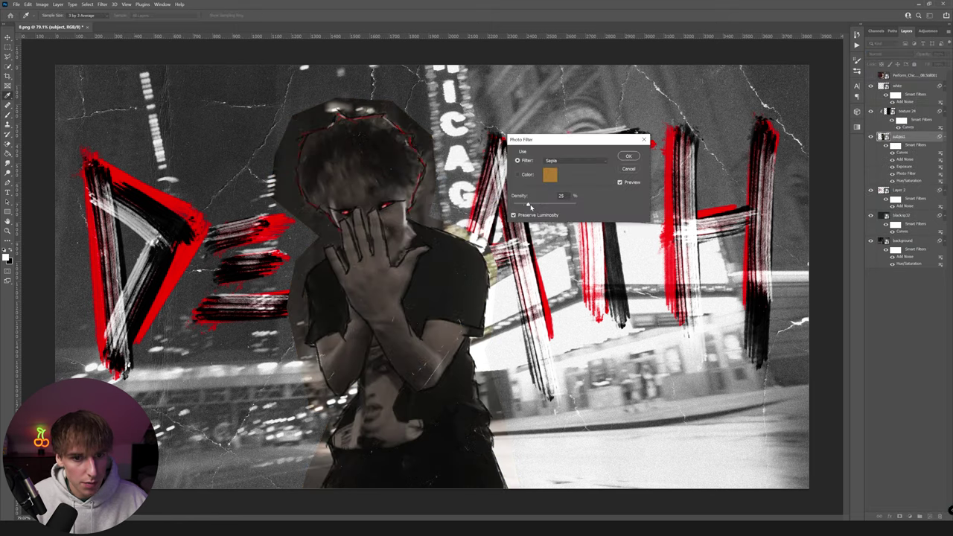
{"action": "left_click", "coordinate": [628, 155]}
Show the finished reference artwork above the other layers for comparison and hide it again.
{"action": "scroll", "coordinate": [574, 178], "scroll_direction": "down", "scroll_amount": 3}
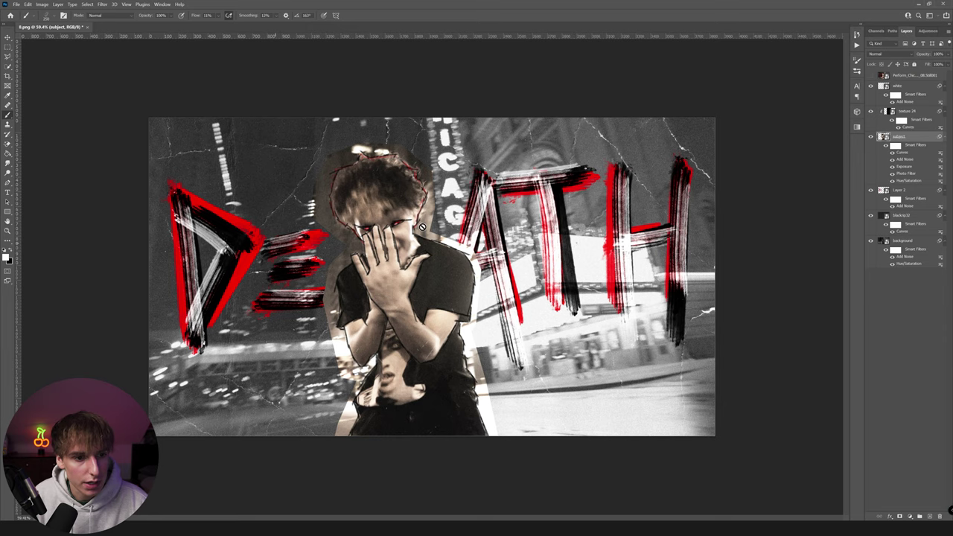
{"action": "left_click", "coordinate": [872, 76]}
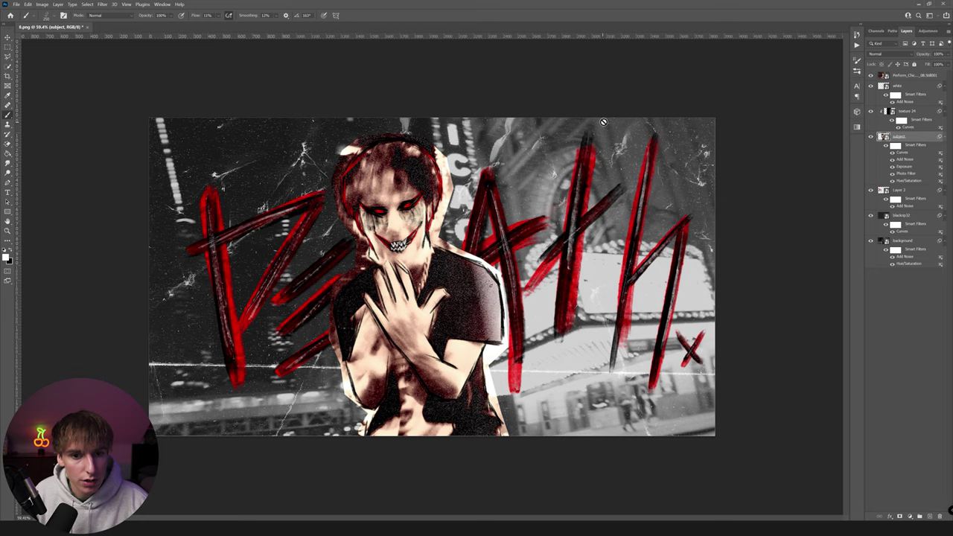
{"action": "left_click", "coordinate": [872, 76]}
Save a PNG copy of the artwork as "8 done" in the Stills folder and view it in the Premiere Pro timeline.
{"action": "left_click", "coordinate": [16, 5]}
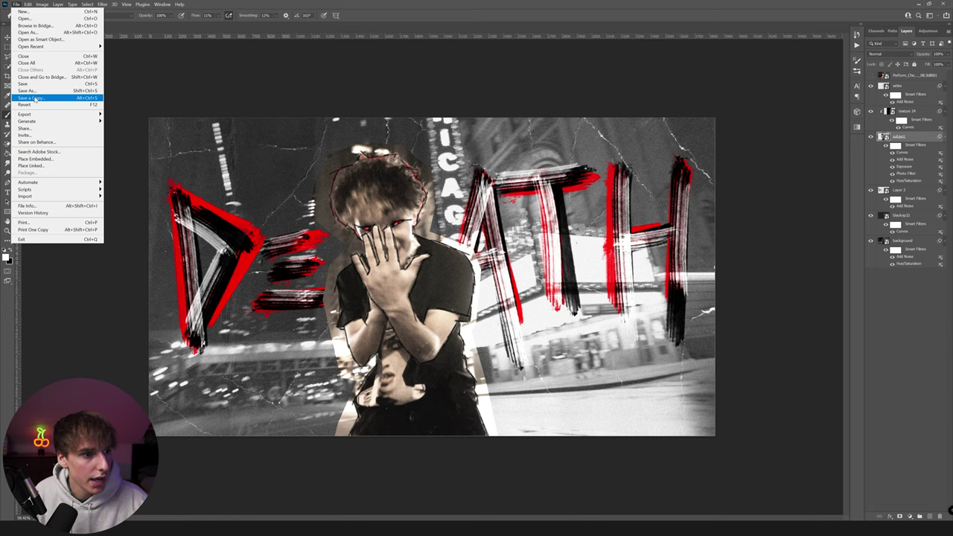
{"action": "left_click", "coordinate": [35, 98]}
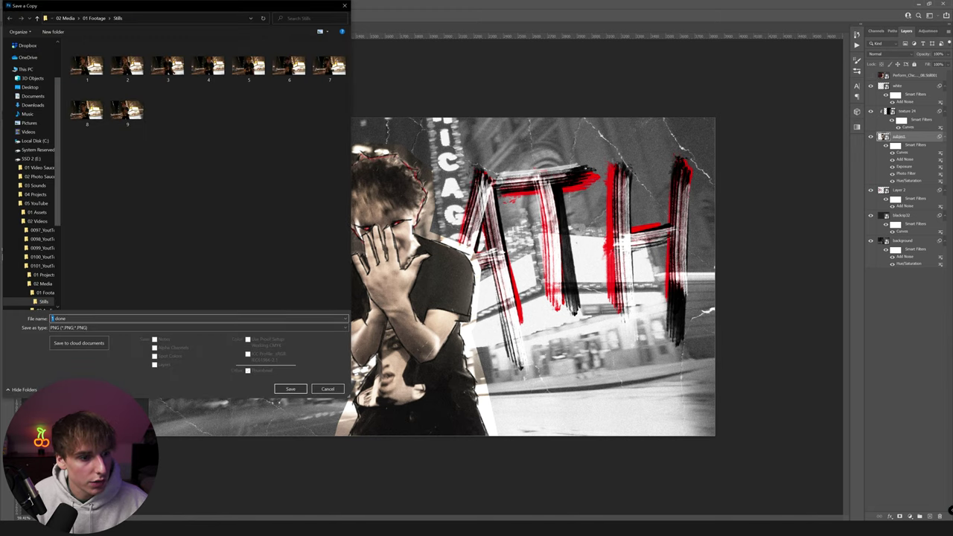
{"action": "left_click_drag", "start_coordinate": [152, 7], "coordinate": [428, 41]}
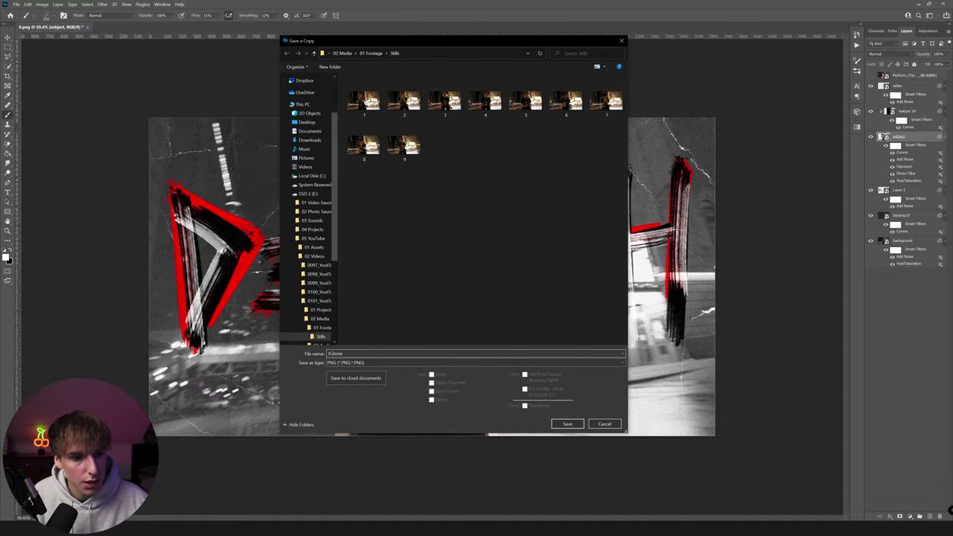
{"action": "left_click", "coordinate": [567, 424]}
{"action": "key", "text": "Return"}
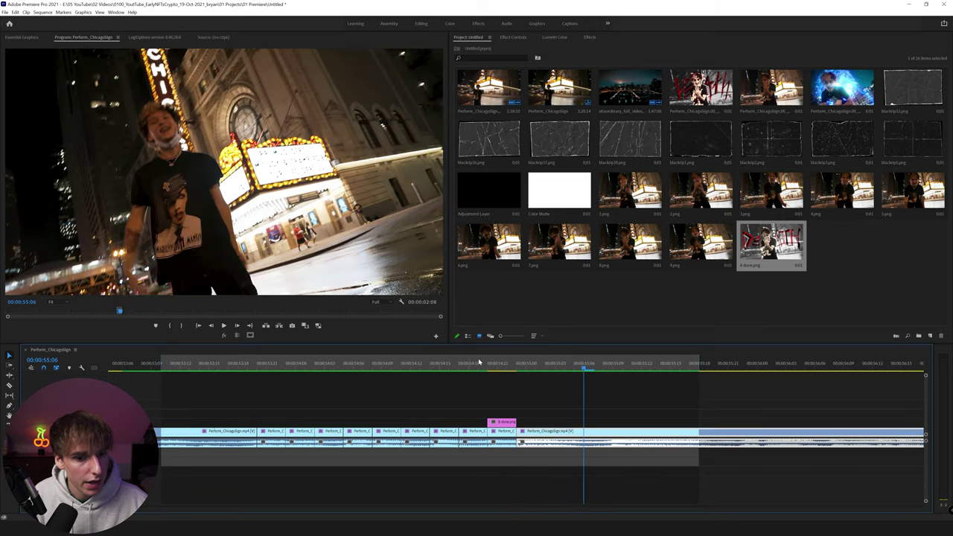
{"action": "left_click", "coordinate": [508, 366]}
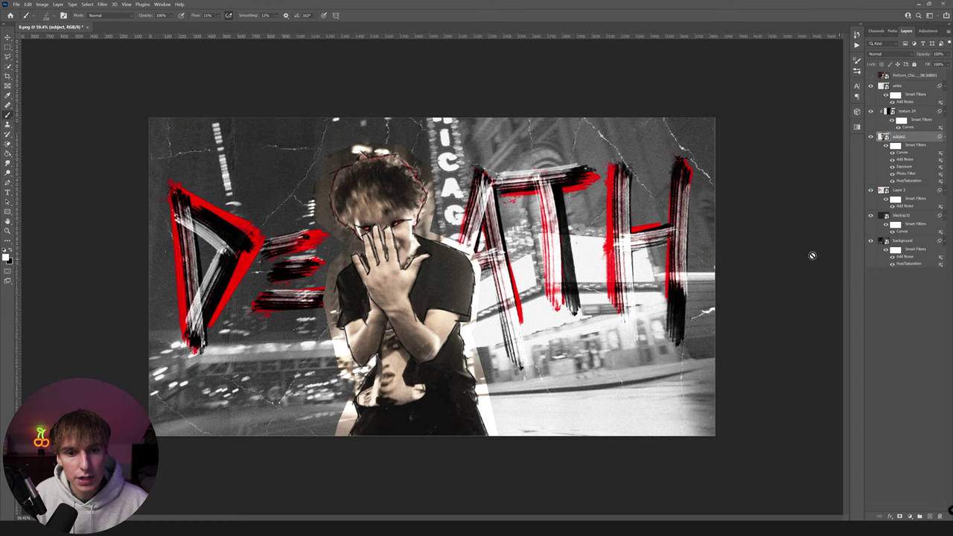
{"action": "scroll", "coordinate": [668, 248], "scroll_direction": "up", "scroll_amount": 2}
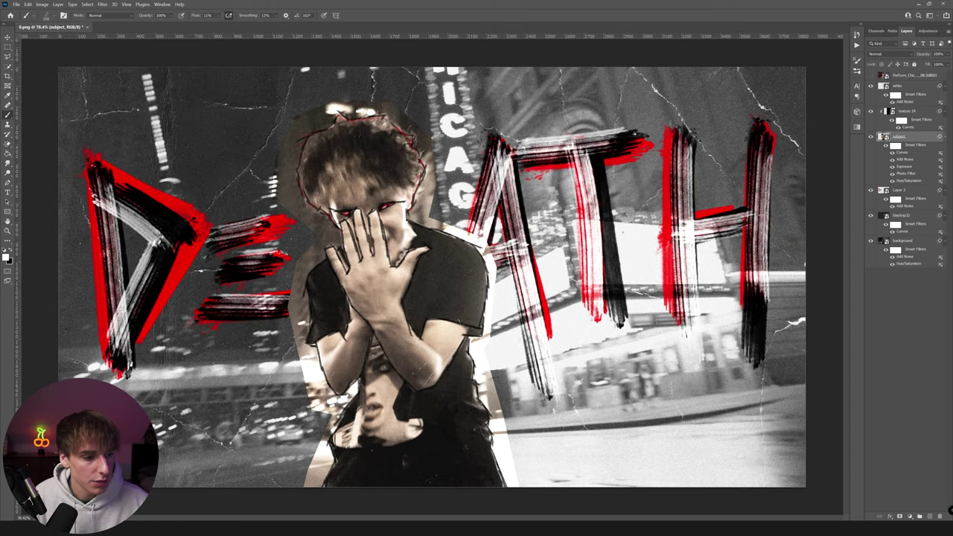
{"action": "key", "text": "alt+Tab"}
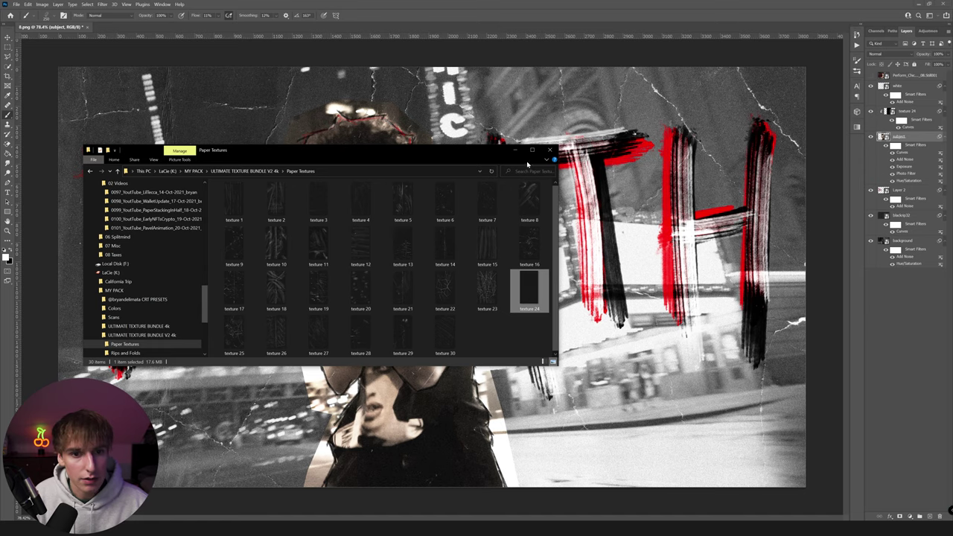
{"action": "scroll", "coordinate": [142, 275], "scroll_direction": "up", "scroll_amount": 1}
{"action": "left_click", "coordinate": [162, 4]}
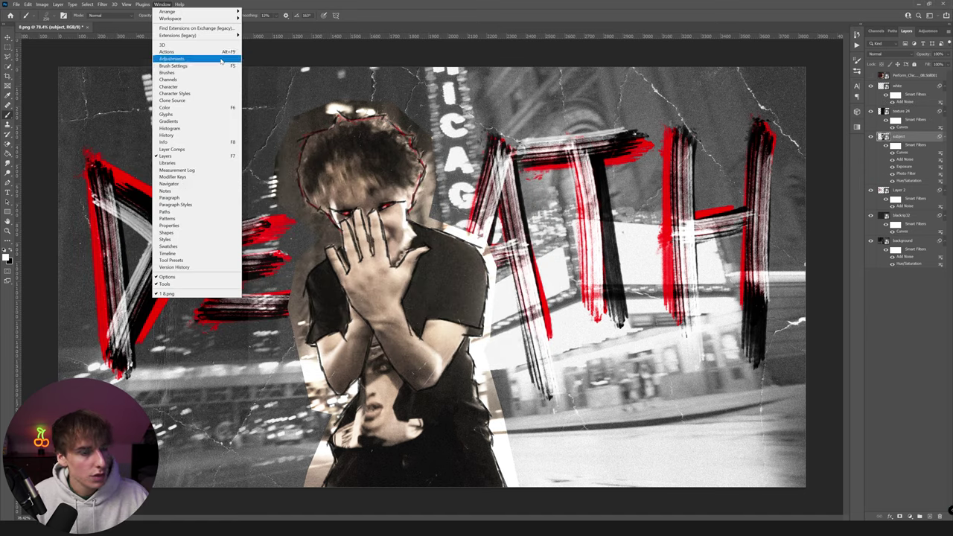
{"action": "left_click", "coordinate": [410, 46]}
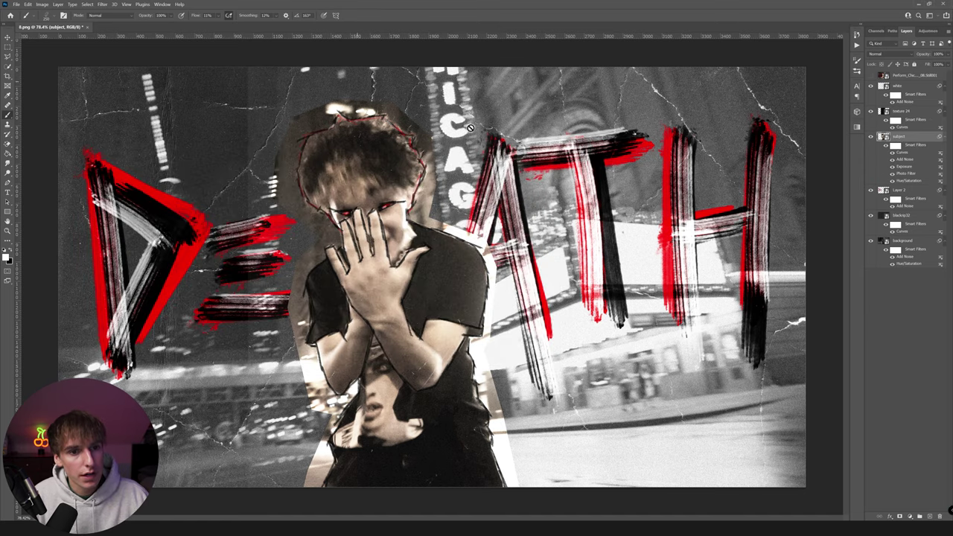
Save the layered document as 8.psd in the Stills folder with Maximize Compatibility enabled.
{"action": "left_click", "coordinate": [18, 6]}
{"action": "left_click", "coordinate": [29, 84]}
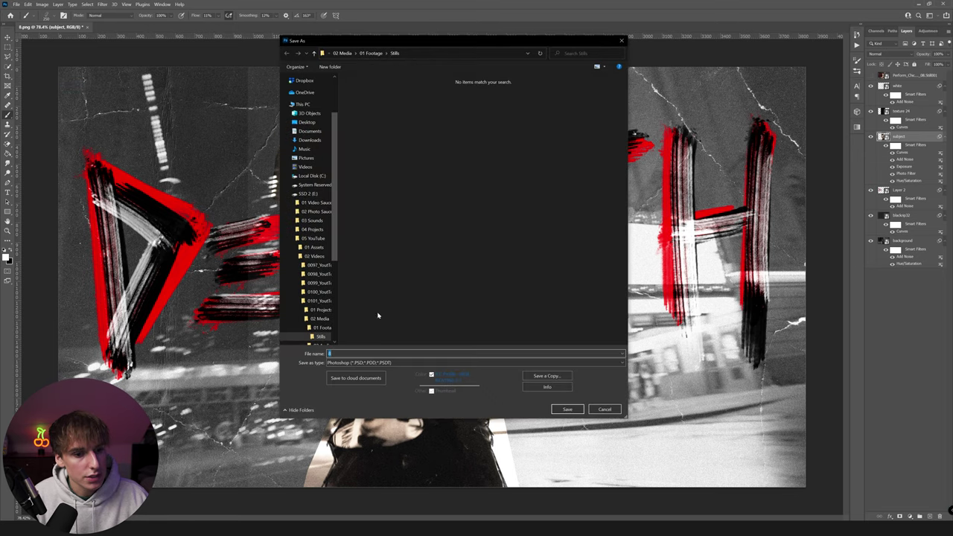
{"action": "left_click", "coordinate": [567, 408]}
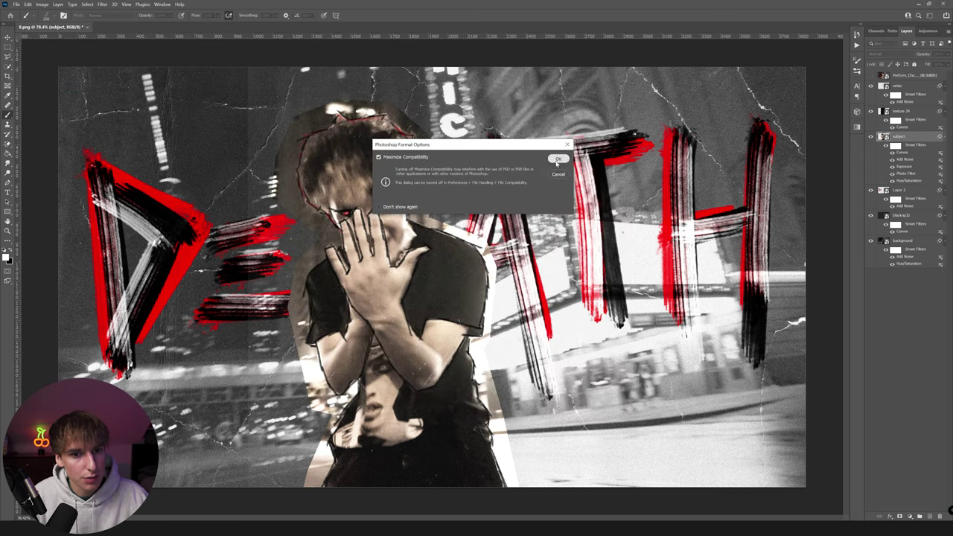
{"action": "left_click", "coordinate": [558, 159]}
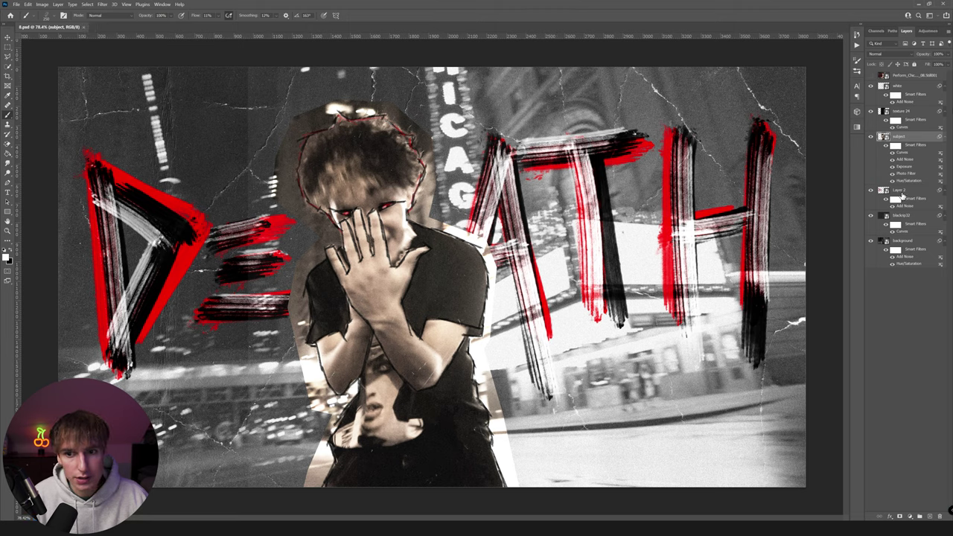
Try the Color Dodge blend mode on the merged lettering layer and undo it.
{"action": "left_click", "coordinate": [903, 195]}
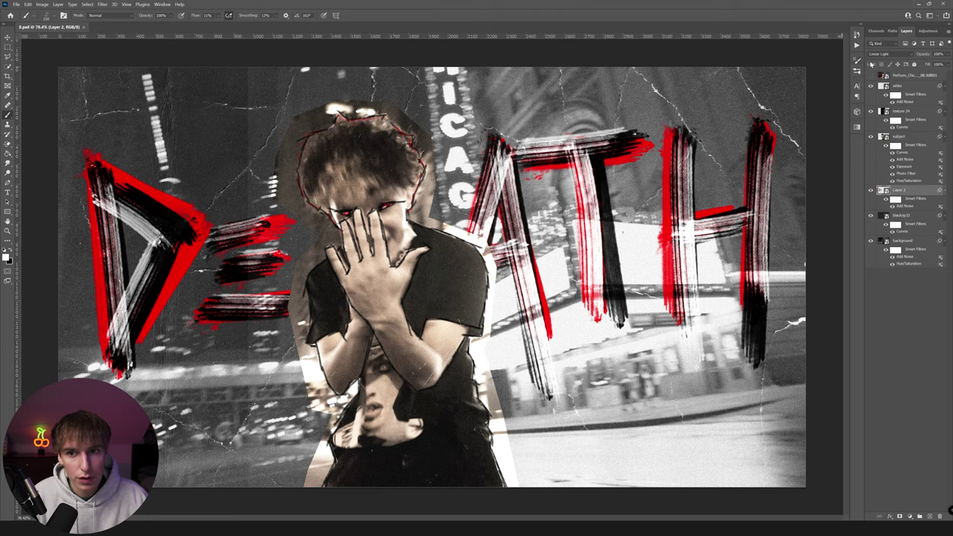
{"action": "left_click", "coordinate": [880, 54]}
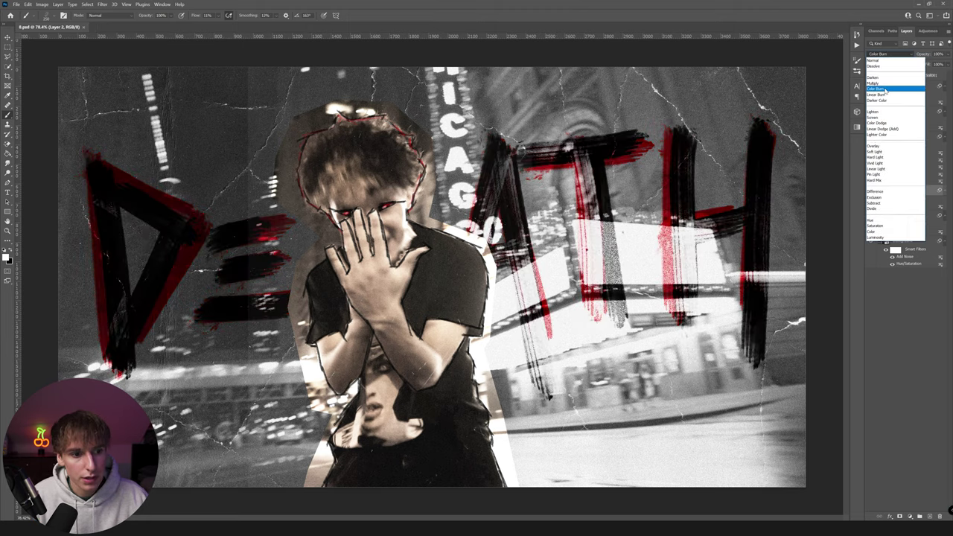
{"action": "left_click", "coordinate": [882, 124]}
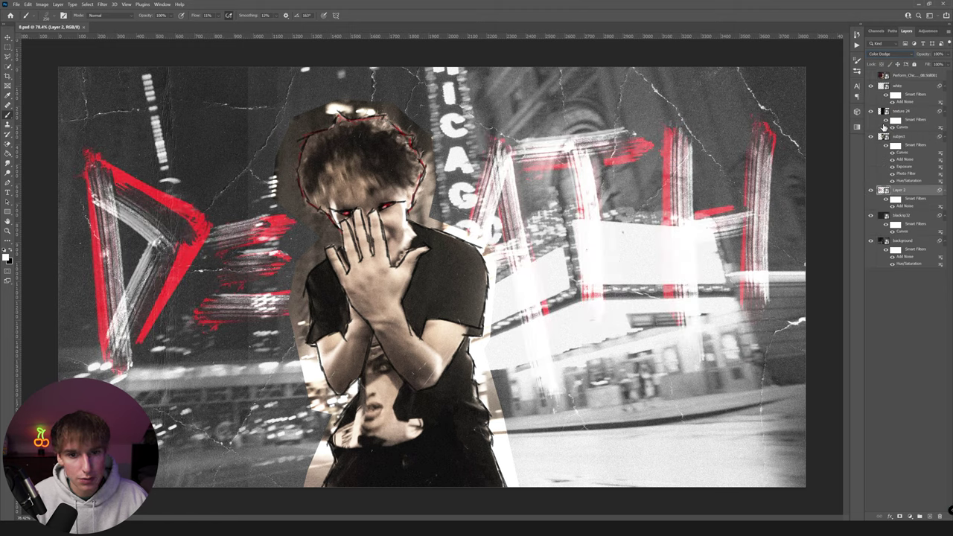
{"action": "key", "text": "ctrl+z"}
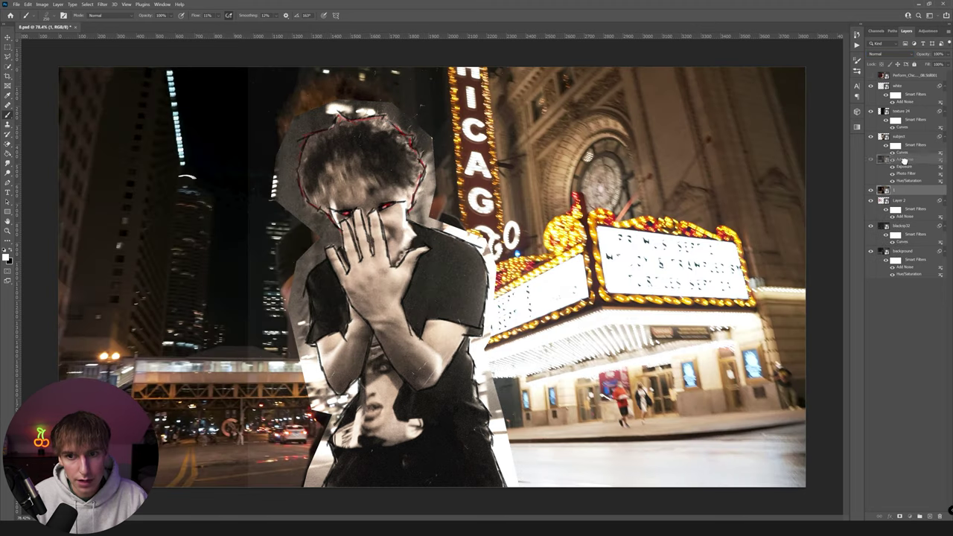
Move still 1 above the subject layer and hide the lettering, white outline and texture 24 layers.
{"action": "left_click_drag", "start_coordinate": [903, 160], "coordinate": [900, 134]}
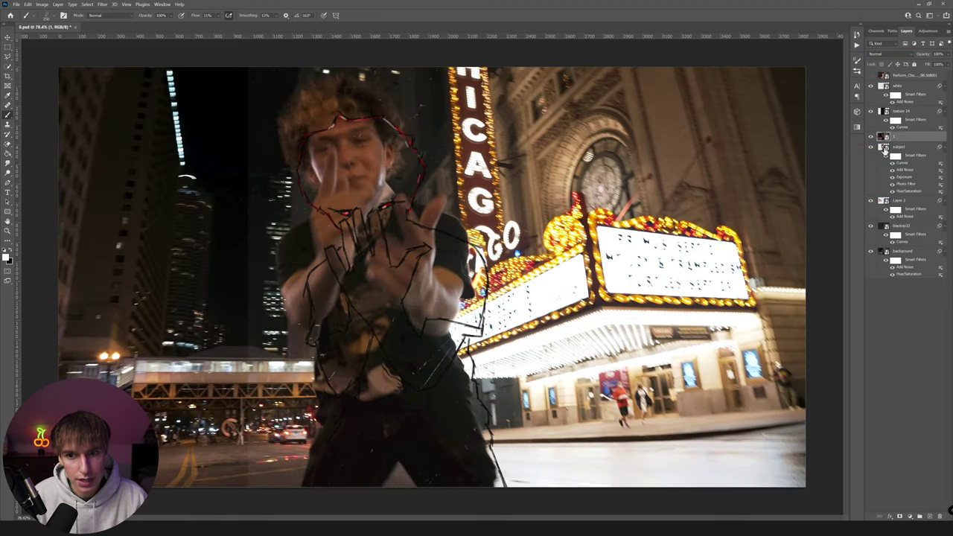
{"action": "left_click", "coordinate": [924, 201]}
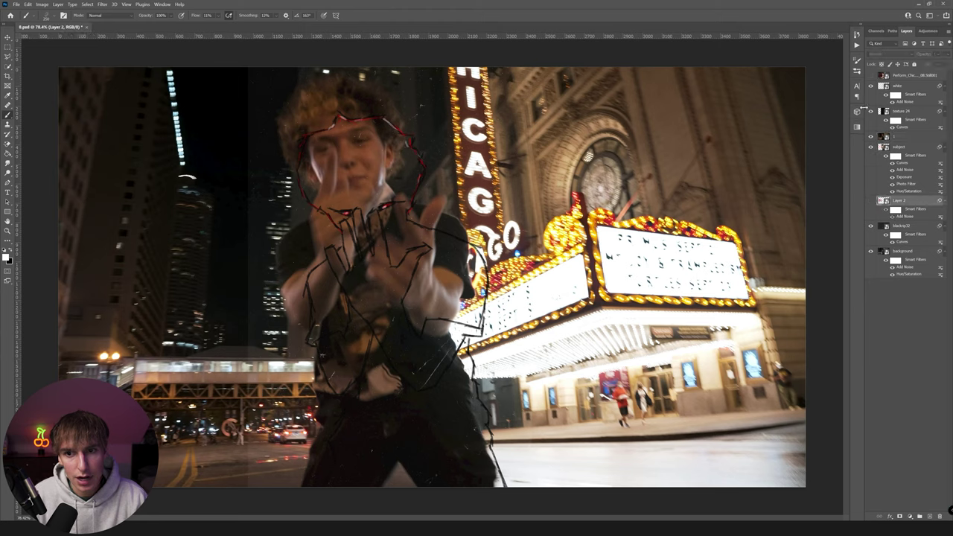
{"action": "left_click", "coordinate": [871, 86]}
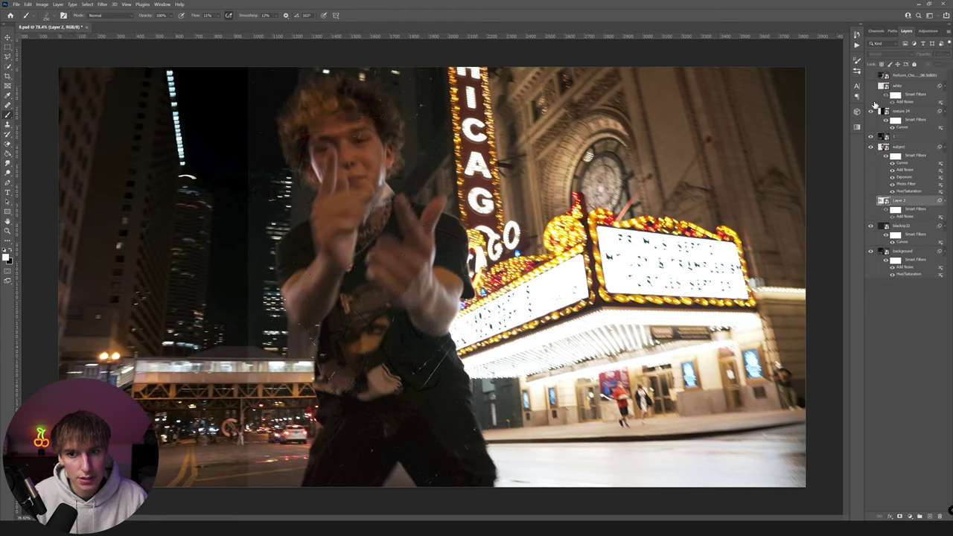
{"action": "left_click", "coordinate": [872, 112]}
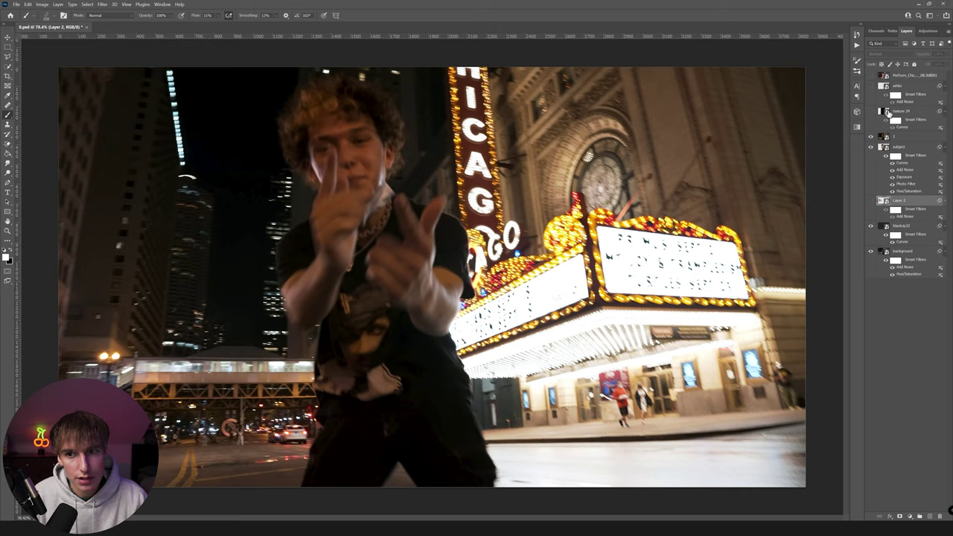
Outline the performer in still 1 with a loose polygonal selection and copy it to a new layer.
{"action": "left_click", "coordinate": [903, 136]}
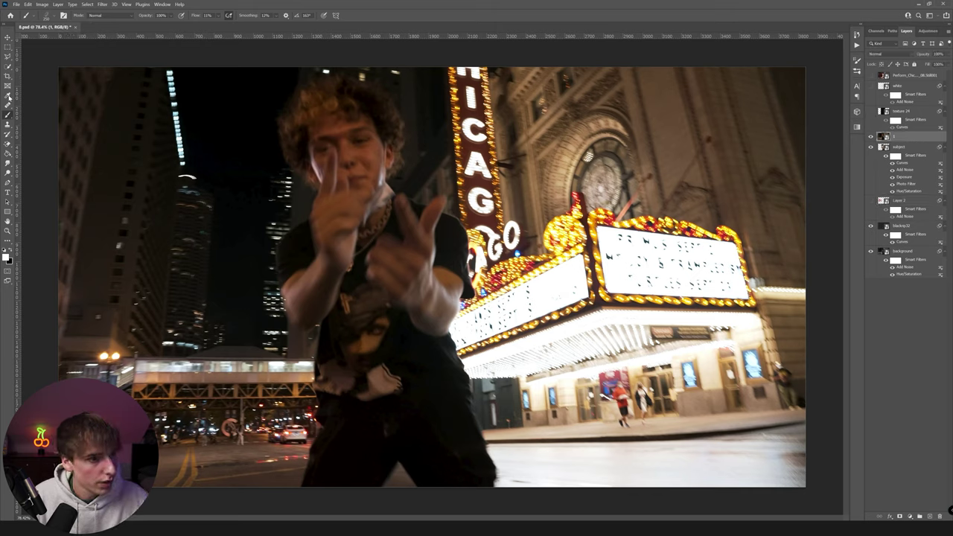
{"action": "left_click", "coordinate": [8, 57]}
{"action": "mouse_move", "coordinate": [506, 451]}
{"action": "left_mouse_down"}
{"action": "mouse_move", "coordinate": [519, 494]}
{"action": "mouse_move", "coordinate": [513, 442]}
{"action": "mouse_move", "coordinate": [491, 403]}
{"action": "left_mouse_up"}
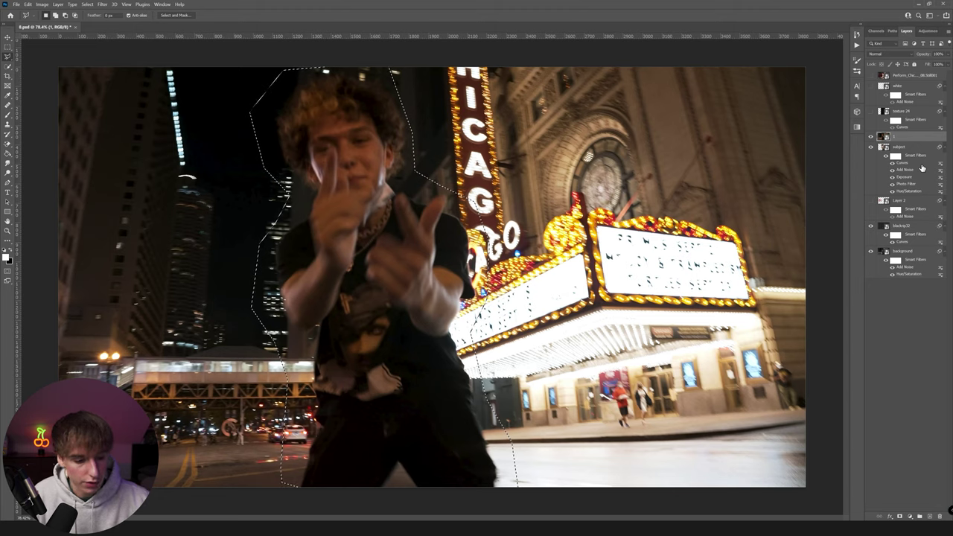
{"action": "key", "text": "ctrl+j"}
Give still 1 the background layer's smart filters and the performer cut-out smart object the subject layer's smart filters.
{"action": "left_click", "coordinate": [909, 157]}
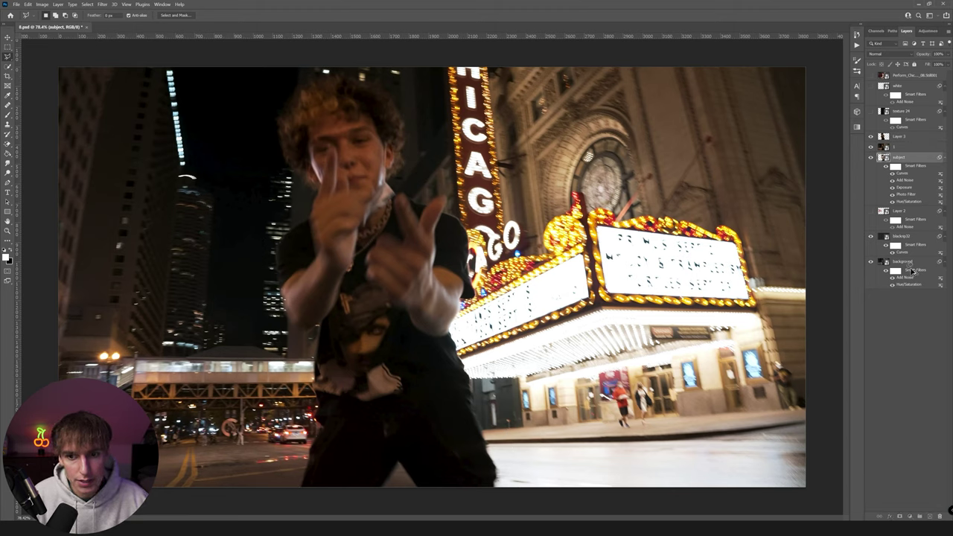
{"action": "key", "text": "ctrl+z"}
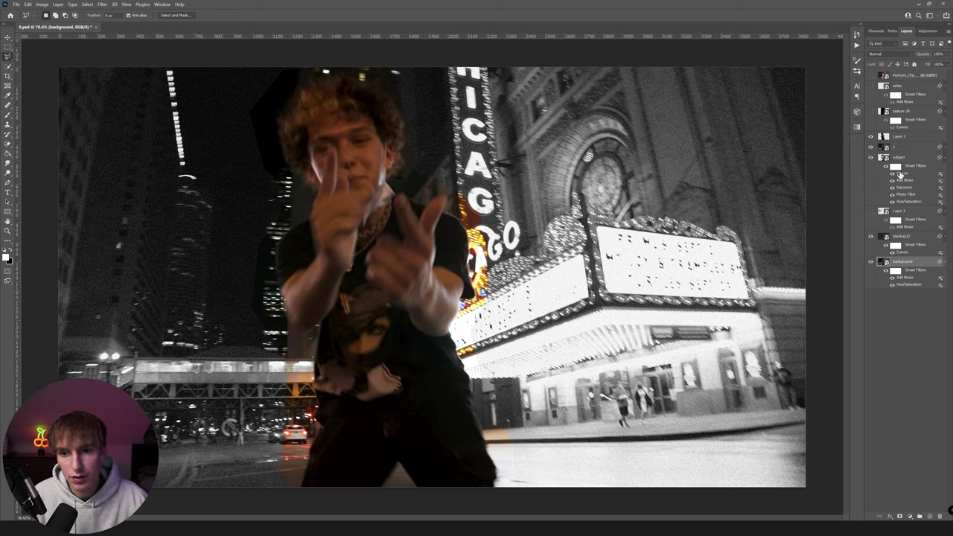
{"action": "left_click", "coordinate": [900, 173]}
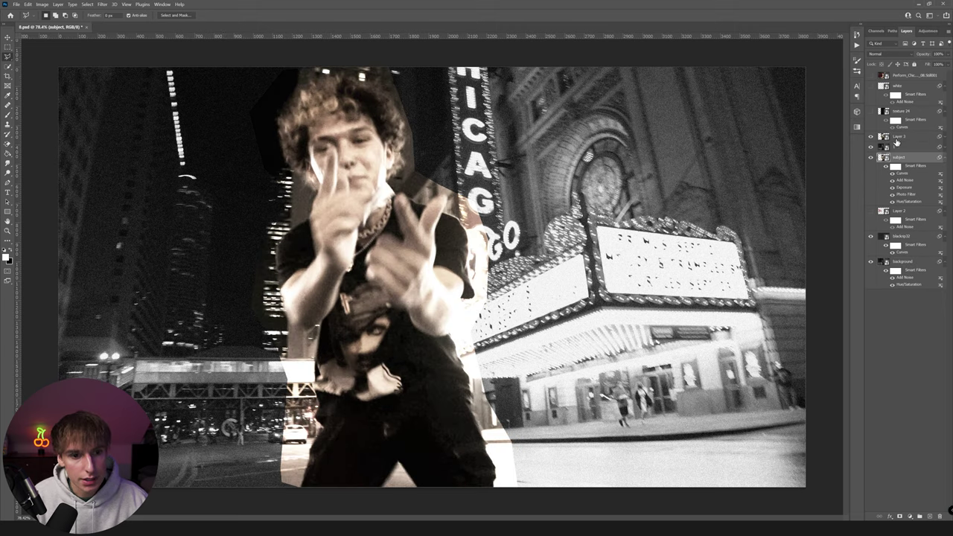
{"action": "left_click", "coordinate": [910, 137]}
{"action": "right_click", "coordinate": [896, 138]}
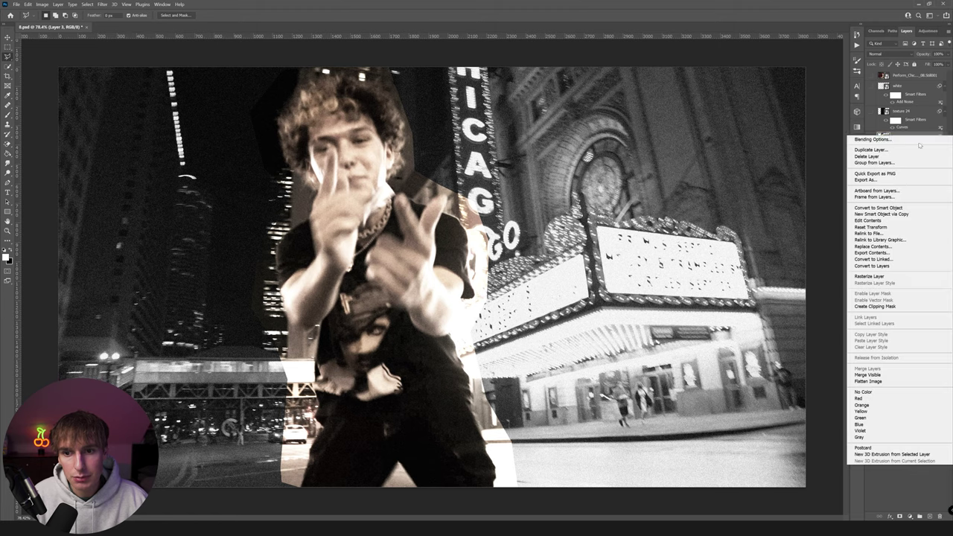
{"action": "left_click", "coordinate": [877, 208]}
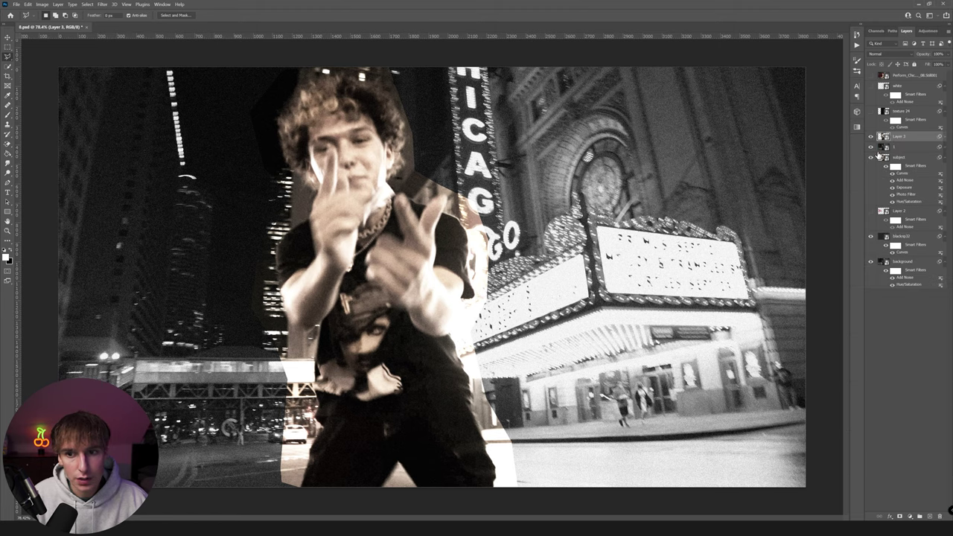
Move the filtered still 1 between the paper rip texture and the background layer, toggling its visibility to compare.
{"action": "left_click", "coordinate": [871, 148]}
{"action": "left_click", "coordinate": [871, 148]}
{"action": "left_click", "coordinate": [871, 148]}
{"action": "left_click", "coordinate": [871, 148]}
{"action": "left_click_drag", "start_coordinate": [886, 147], "coordinate": [889, 253]}
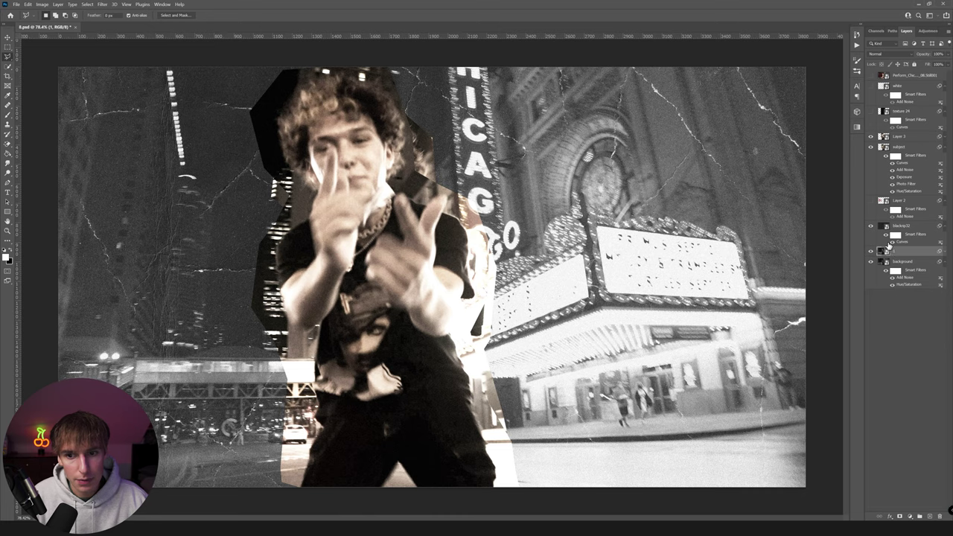
{"action": "left_click", "coordinate": [871, 251]}
{"action": "left_click", "coordinate": [871, 252]}
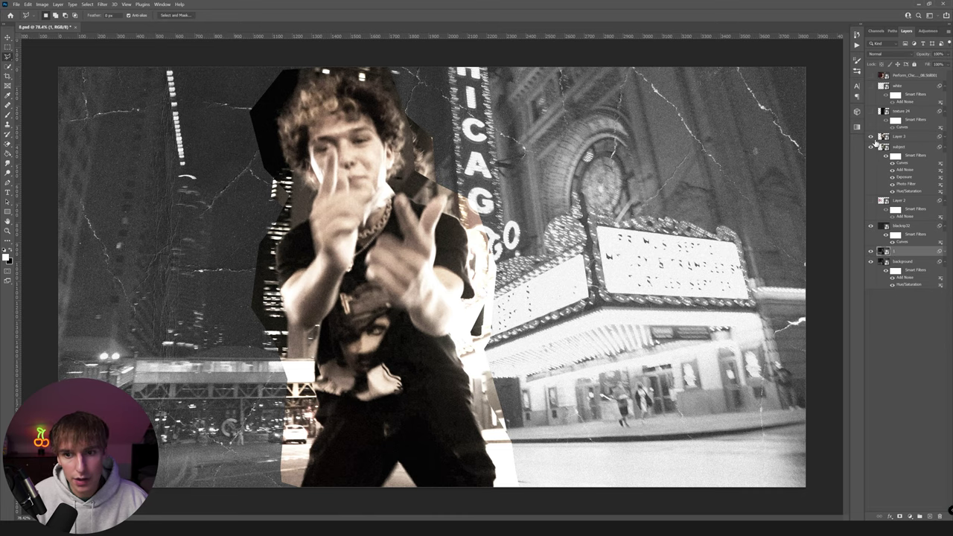
Compare the artwork with the new performer cut-out hidden and shown, and make the DEATH lettering layer visible again.
{"action": "left_click", "coordinate": [871, 137]}
{"action": "left_click", "coordinate": [871, 137]}
{"action": "left_click", "coordinate": [872, 138]}
{"action": "left_click", "coordinate": [872, 138]}
{"action": "left_click", "coordinate": [872, 138]}
{"action": "left_click", "coordinate": [872, 137]}
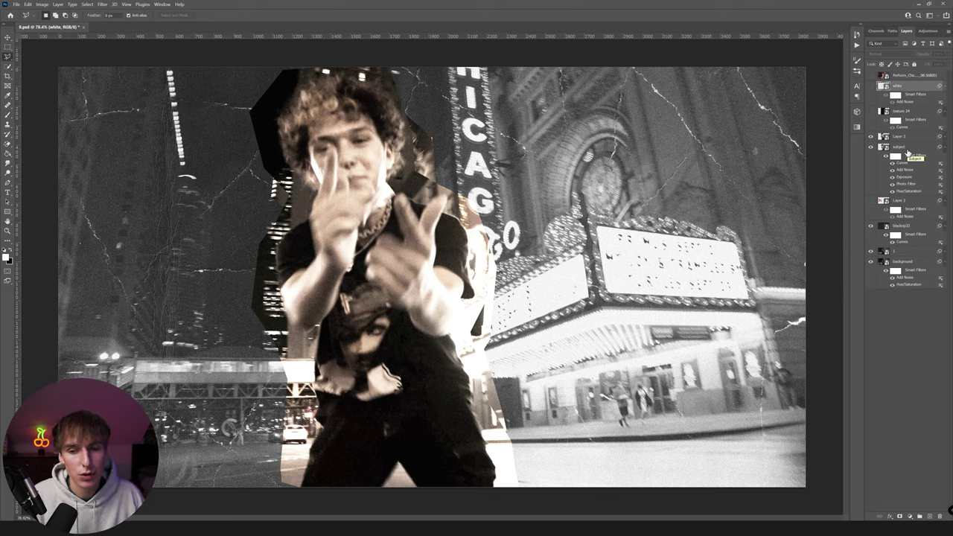
{"action": "left_click", "coordinate": [871, 200]}
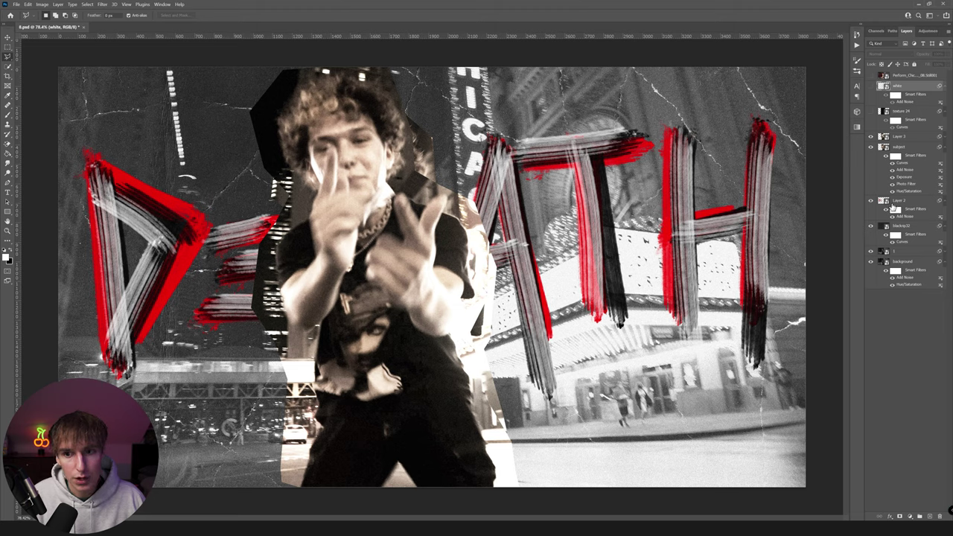
Paint white brush strokes over the DEATH letters on a new layer above the original lettering, and hide the original lettering layer.
{"action": "left_click", "coordinate": [898, 148]}
{"action": "left_click", "coordinate": [929, 515]}
{"action": "left_click_drag", "start_coordinate": [904, 149], "coordinate": [898, 207]}
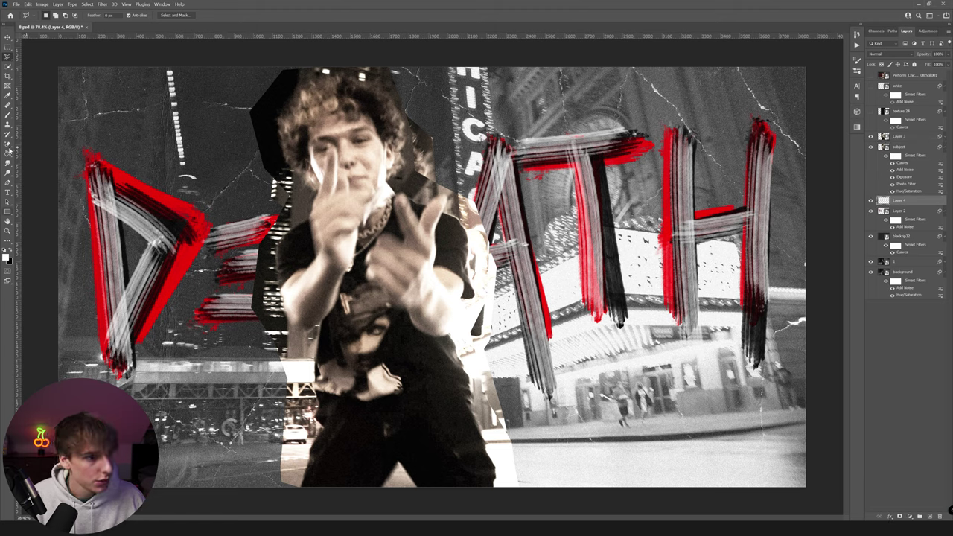
{"action": "left_click", "coordinate": [7, 114]}
{"action": "left_click_drag", "start_coordinate": [102, 174], "coordinate": [130, 366]}
{"action": "mouse_move", "coordinate": [100, 192]}
{"action": "left_mouse_down"}
{"action": "mouse_move", "coordinate": [161, 224]}
{"action": "mouse_move", "coordinate": [119, 335]}
{"action": "mouse_move", "coordinate": [167, 227]}
{"action": "mouse_move", "coordinate": [270, 222]}
{"action": "left_mouse_up"}
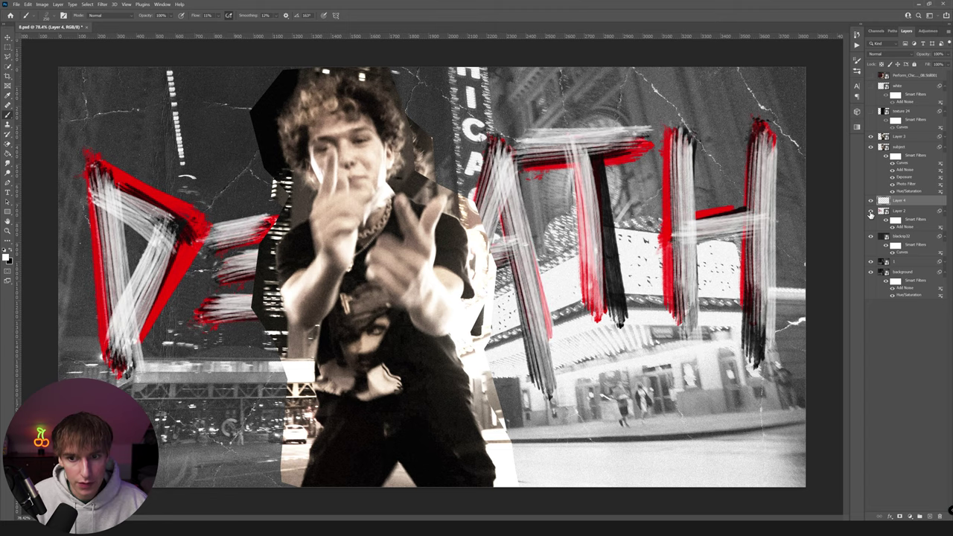
{"action": "left_click", "coordinate": [871, 212]}
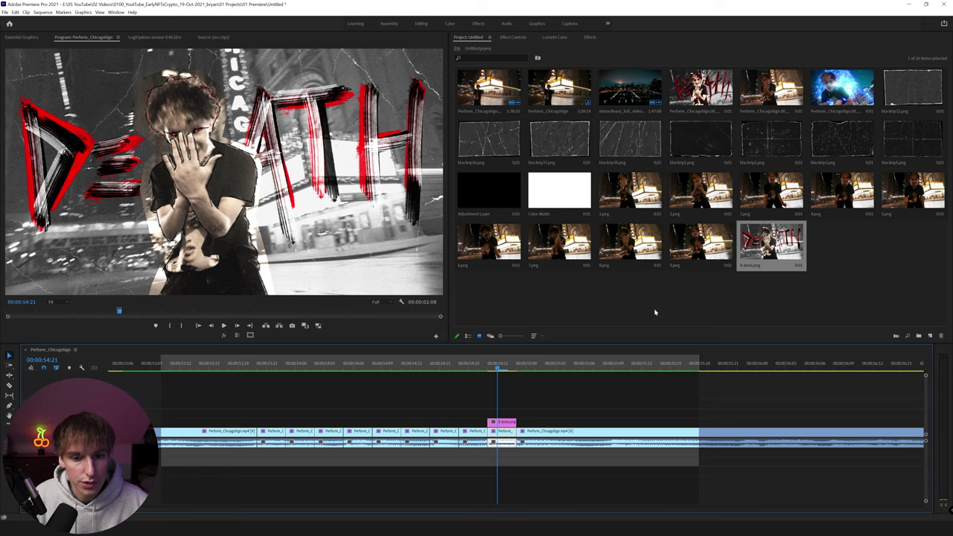
In Premiere Pro, move 8 done.png above the eighth short clip segment and place stills 1 to 7 and 9 above their matching segments.
{"action": "left_click_drag", "start_coordinate": [493, 423], "coordinate": [466, 426]}
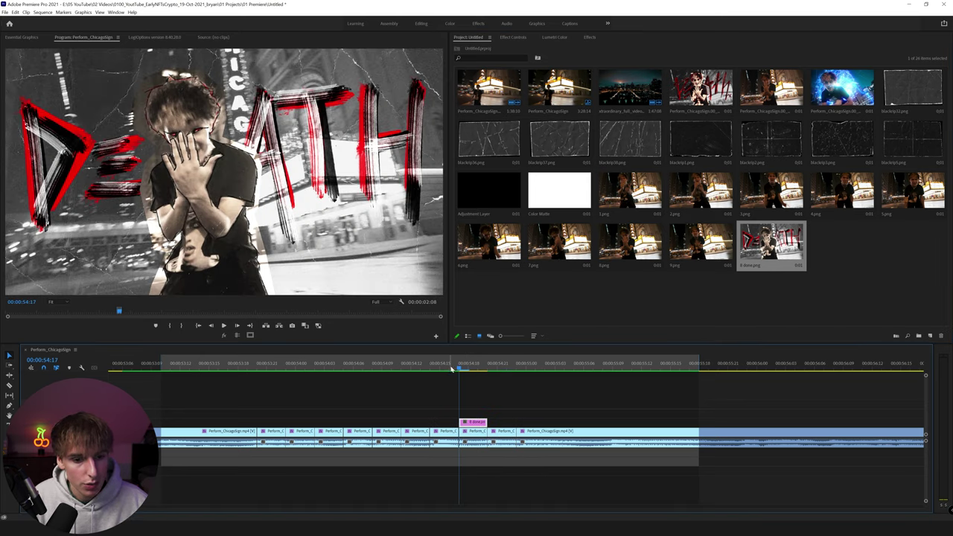
{"action": "left_click", "coordinate": [478, 439]}
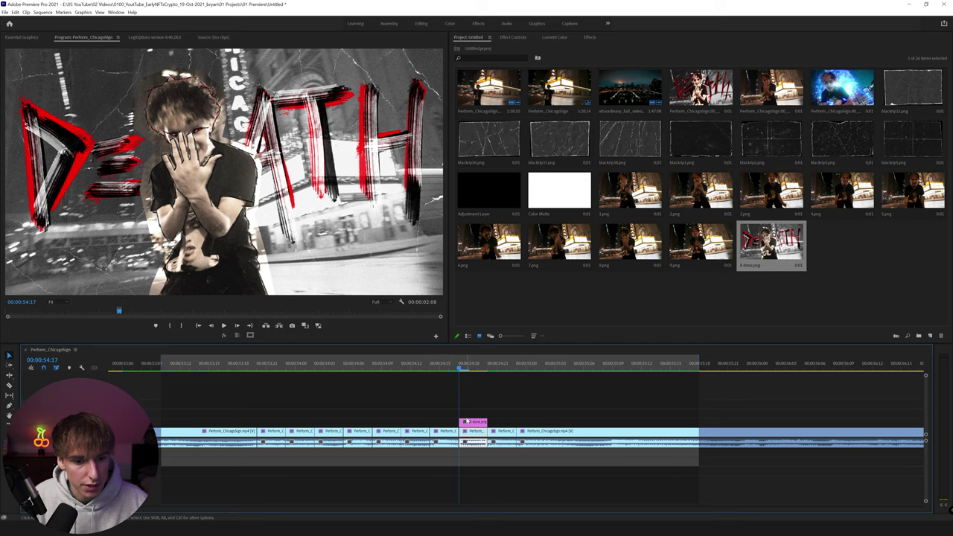
{"action": "left_click", "coordinate": [265, 422]}
{"action": "left_click_drag", "start_coordinate": [638, 193], "coordinate": [285, 422]}
{"action": "left_click", "coordinate": [274, 369]}
{"action": "left_click_drag", "start_coordinate": [700, 190], "coordinate": [320, 422]}
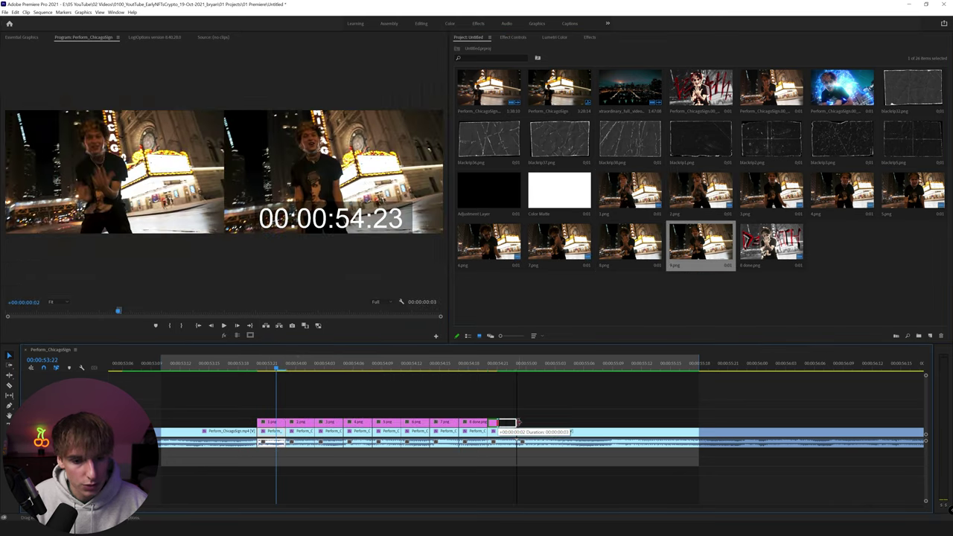
{"action": "left_click_drag", "start_coordinate": [499, 422], "coordinate": [515, 422]}
Play and scrub through the sequence of stills to check how the stylized frame 8 appears among them.
{"action": "left_click_drag", "start_coordinate": [456, 365], "coordinate": [475, 367]}
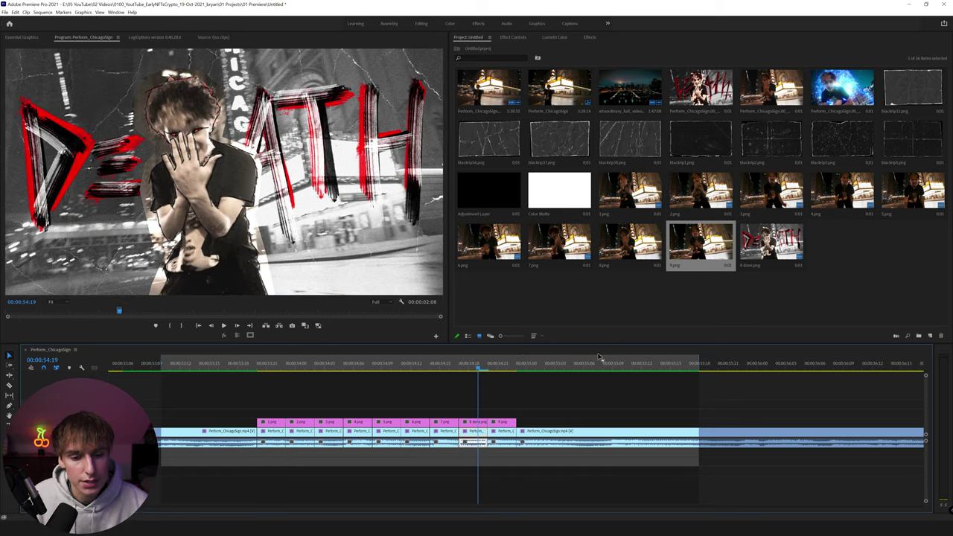
{"action": "left_click", "coordinate": [257, 364]}
{"action": "key", "text": "space"}
{"action": "key", "text": "space"}
{"action": "left_click_drag", "start_coordinate": [448, 367], "coordinate": [472, 368]}
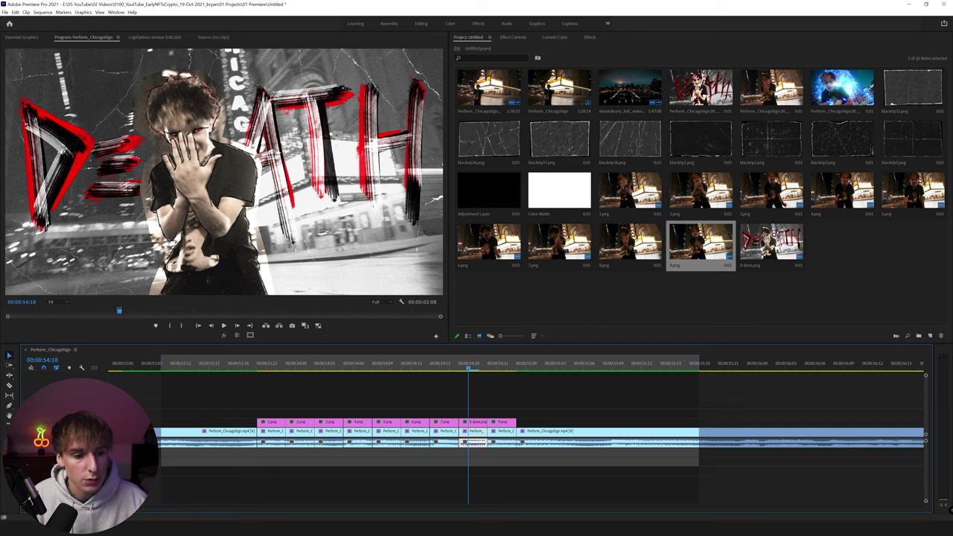
Play and scrub the finished music video on the timeline around 00:02:41 to examine its hand-painted animation frames.
{"action": "left_click_drag", "start_coordinate": [125, 506], "coordinate": [419, 506]}
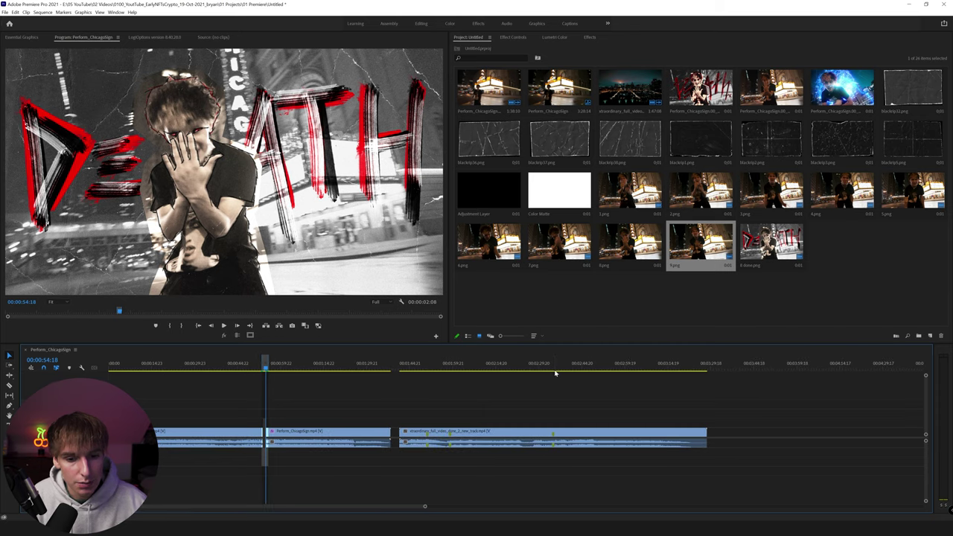
{"action": "left_click", "coordinate": [554, 370]}
{"action": "left_click", "coordinate": [568, 366]}
{"action": "key", "text": "space"}
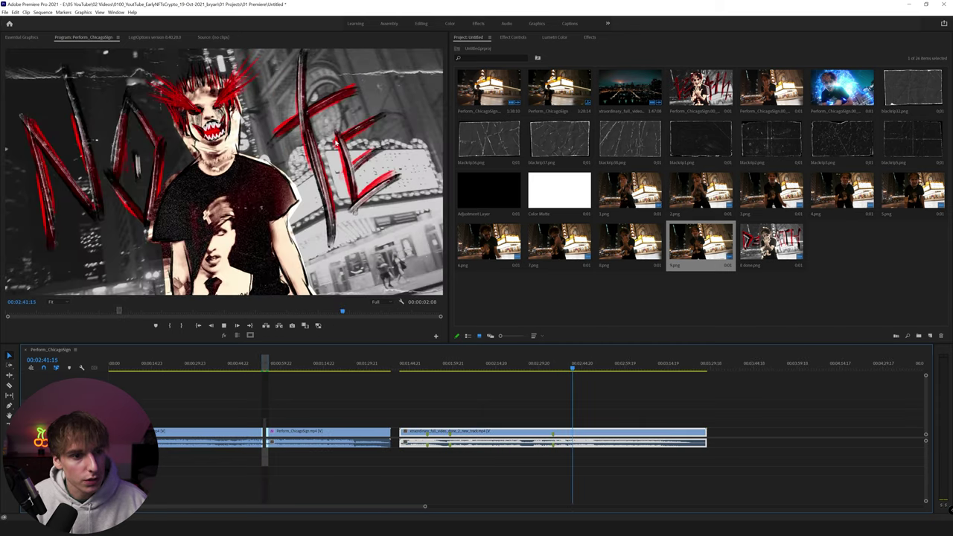
{"action": "left_click_drag", "start_coordinate": [575, 368], "coordinate": [571, 368]}
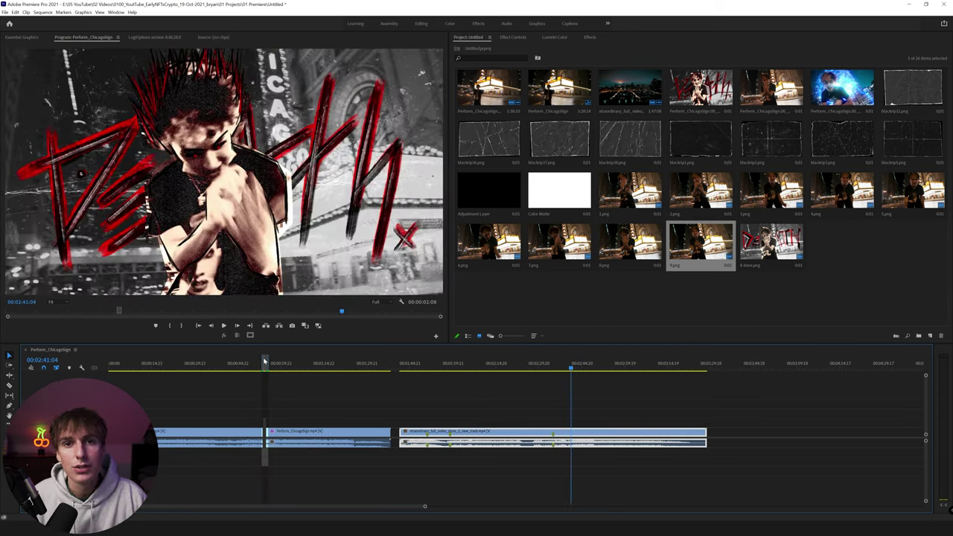